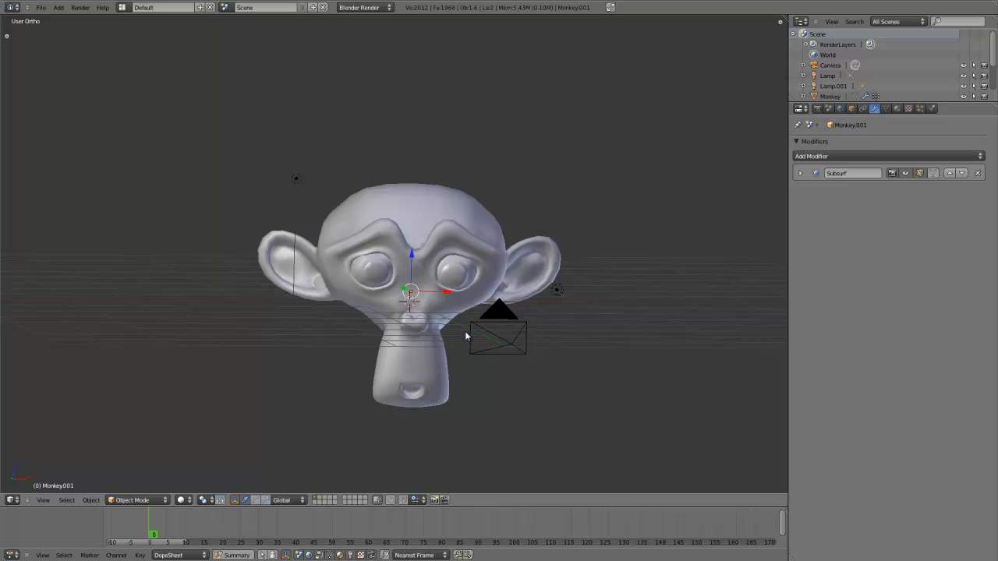
Switch the viewport shading to Textured and inspect the monkey head's painted texture from several angles.
mouse_move(466, 336)
middle_down()
mouse_move(450, 277)
mouse_move(386, 279)
mouse_move(432, 284)
mouse_move(448, 277)
mouse_move(447, 258)
mouse_move(432, 273)
middle_up()
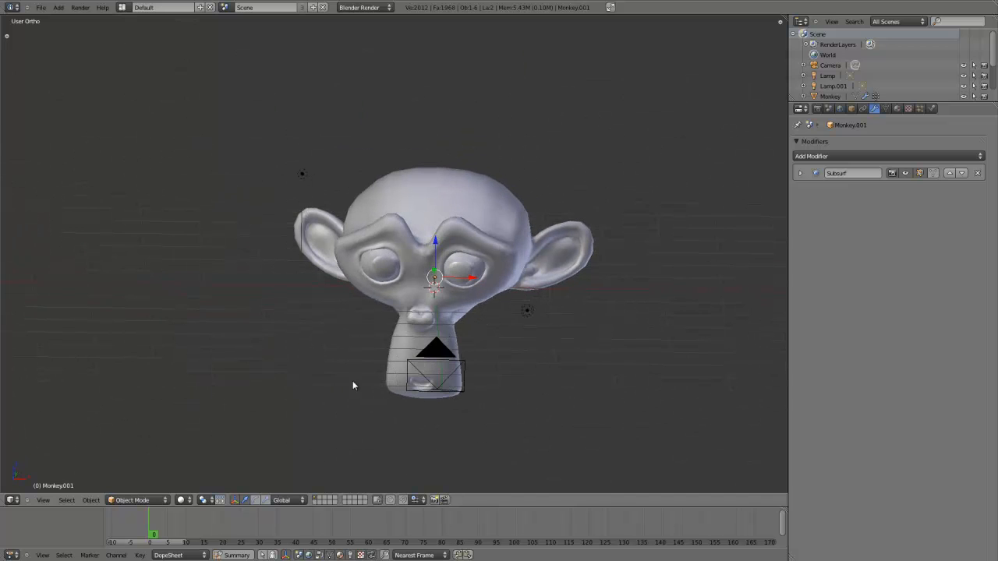
click(184, 500)
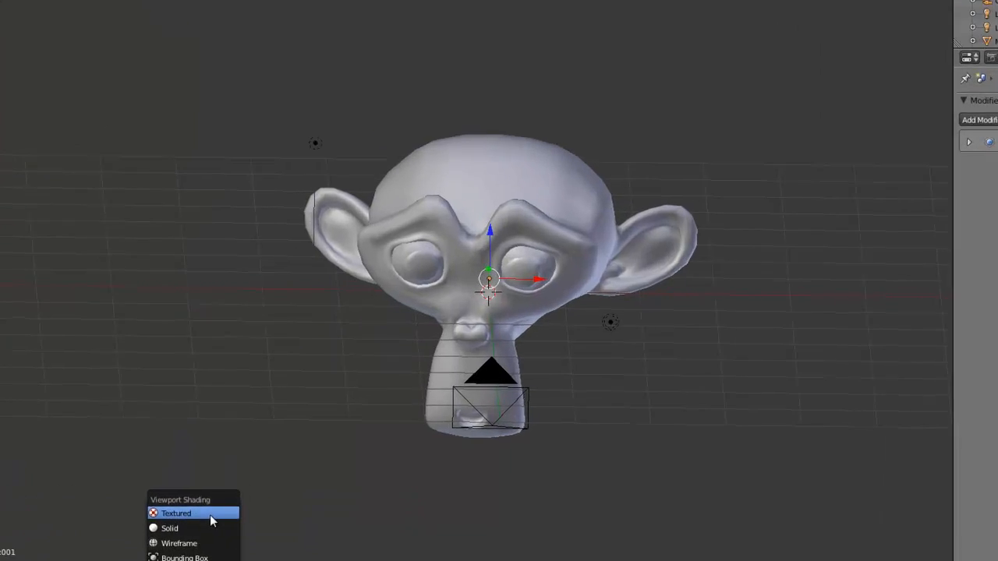
click(195, 456)
middle_drag(443, 282, 626, 241)
middle_drag(805, 226, 533, 337)
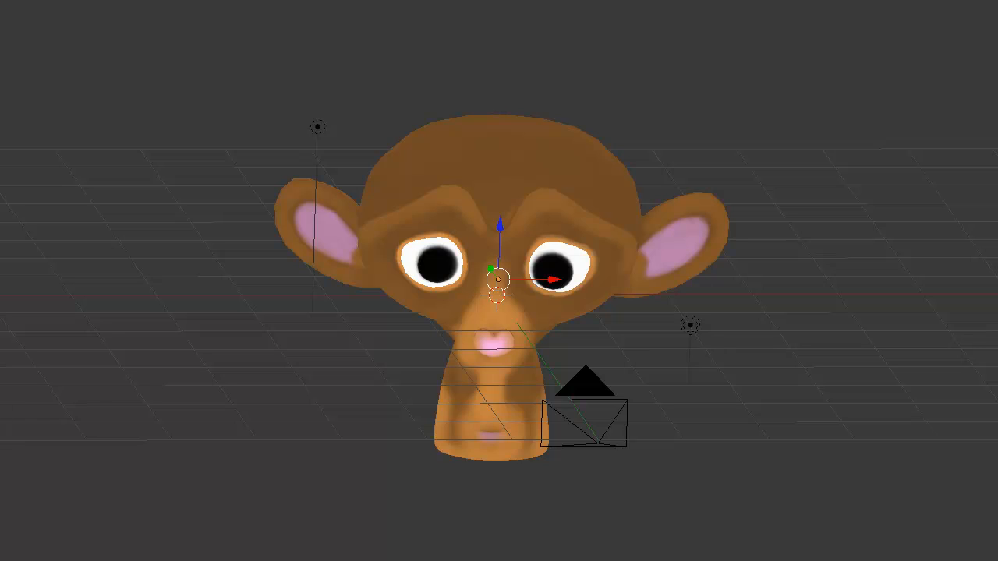
Render the scene and examine the shading of the monkey's skin, eyes and nose up close.
key(F12)
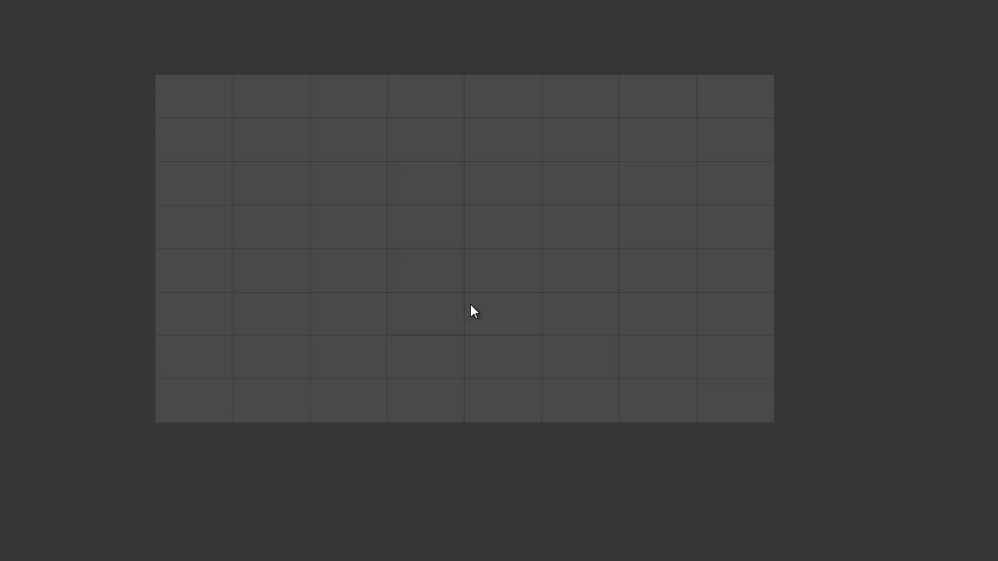
scroll(457, 217, up, 4)
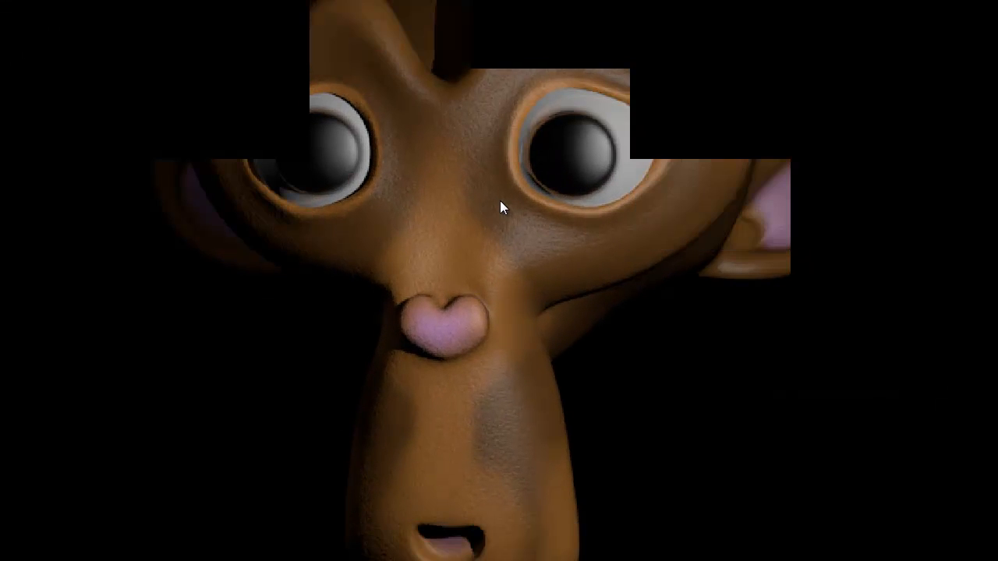
middle_drag(454, 177, 470, 194)
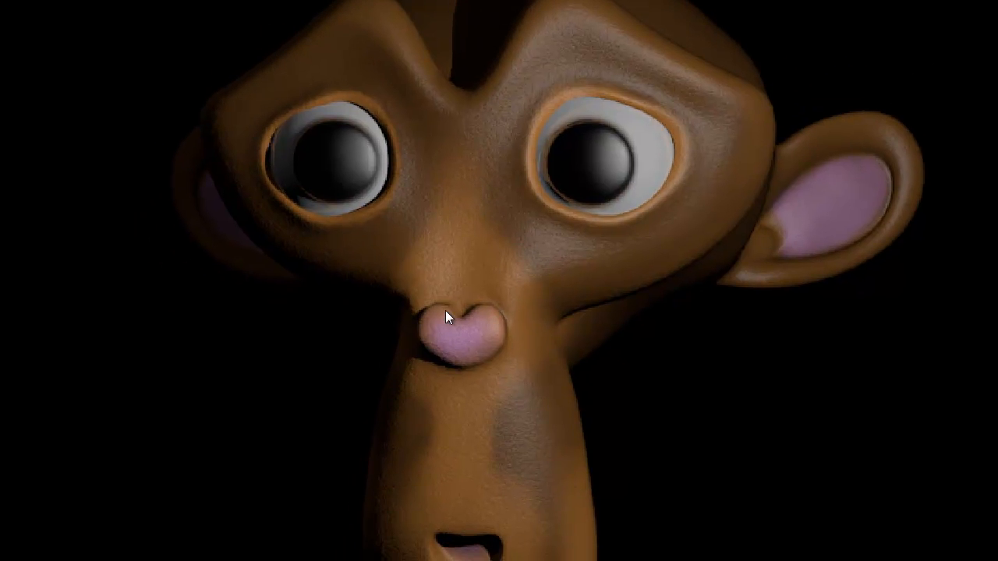
scroll(508, 262, down, 3)
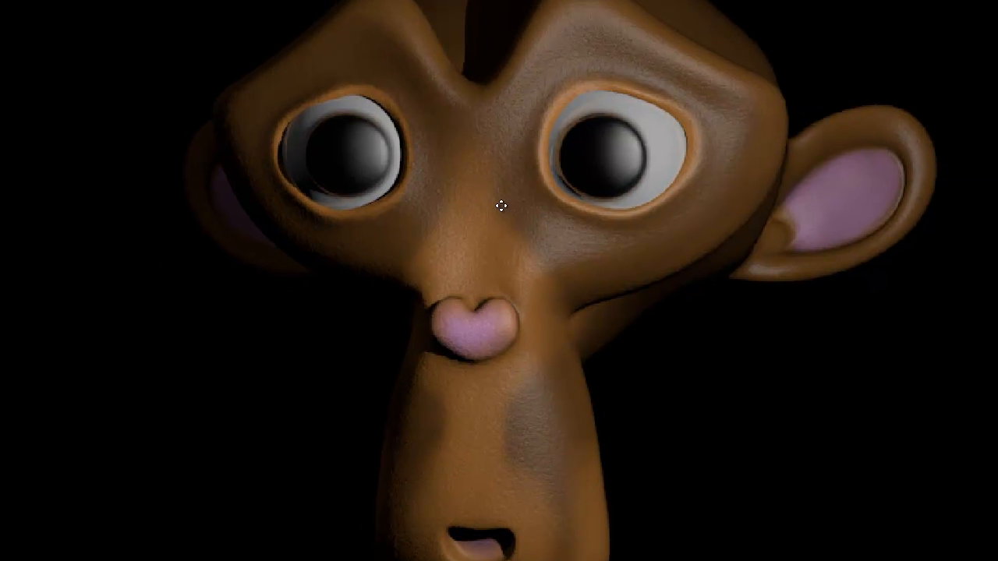
scroll(478, 232, down, 2)
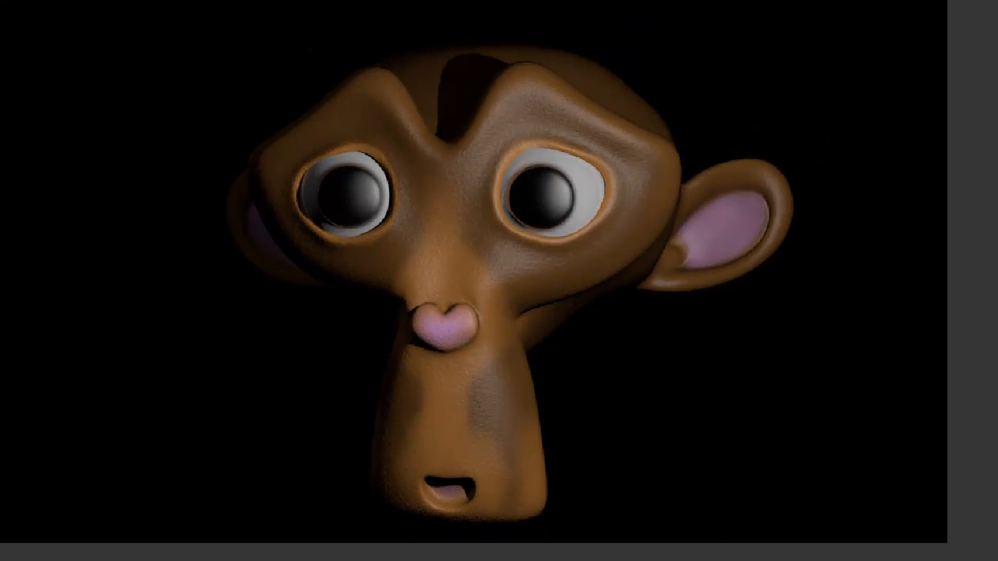
key(Escape)
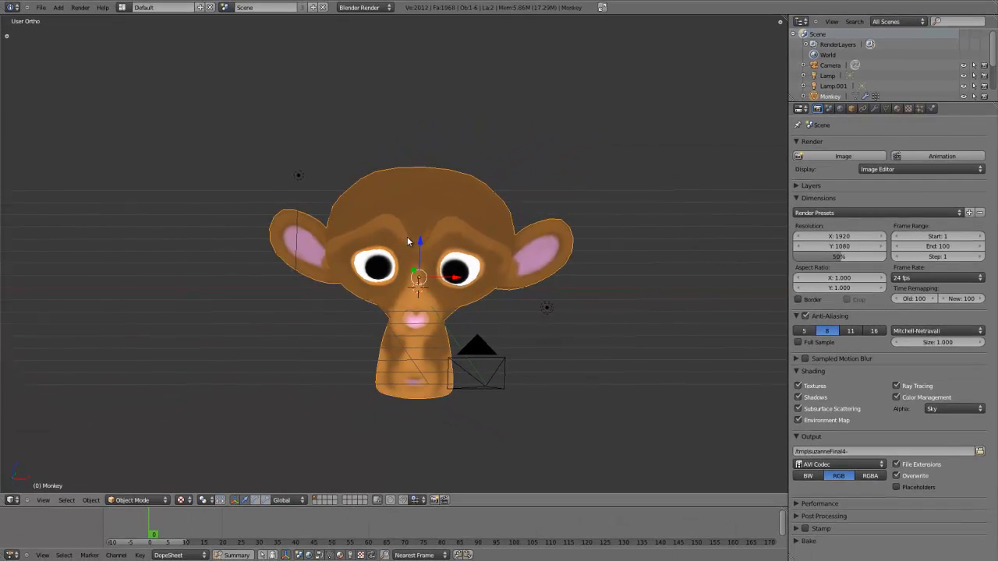
Lower the specular intensity of the monkey's Mat1 material to about 0.052 and run a test render.
click(898, 110)
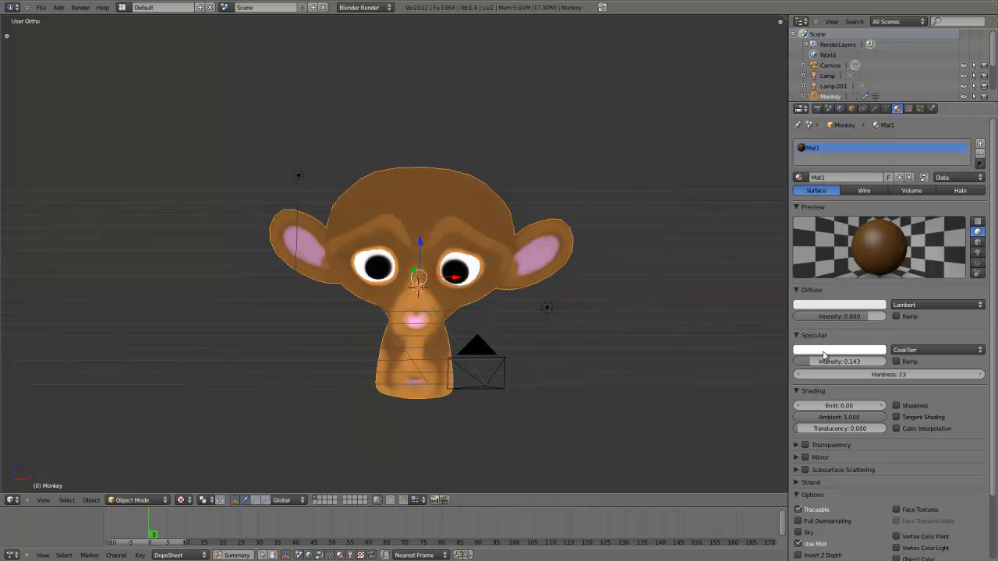
drag(826, 361, 653, 357)
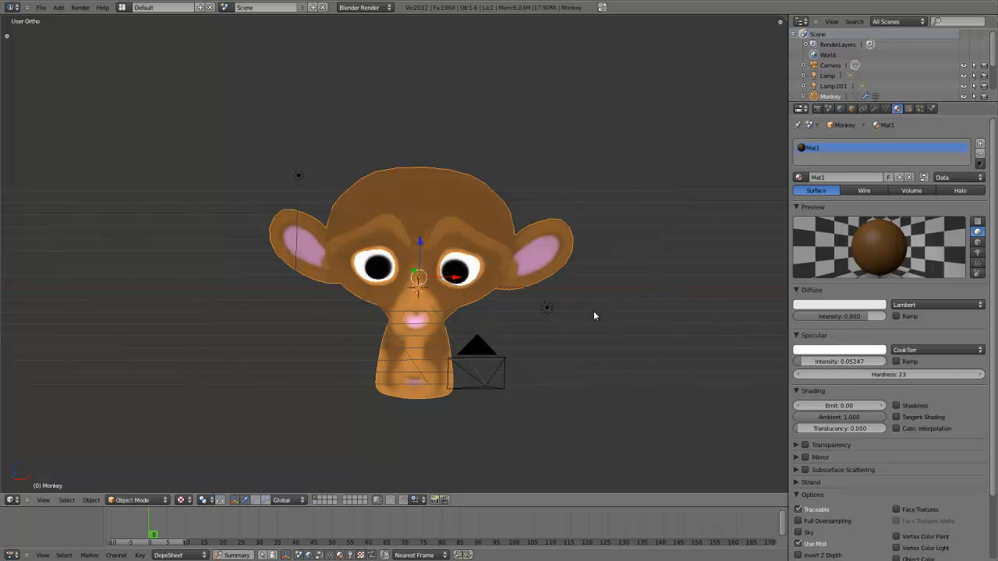
key(F12)
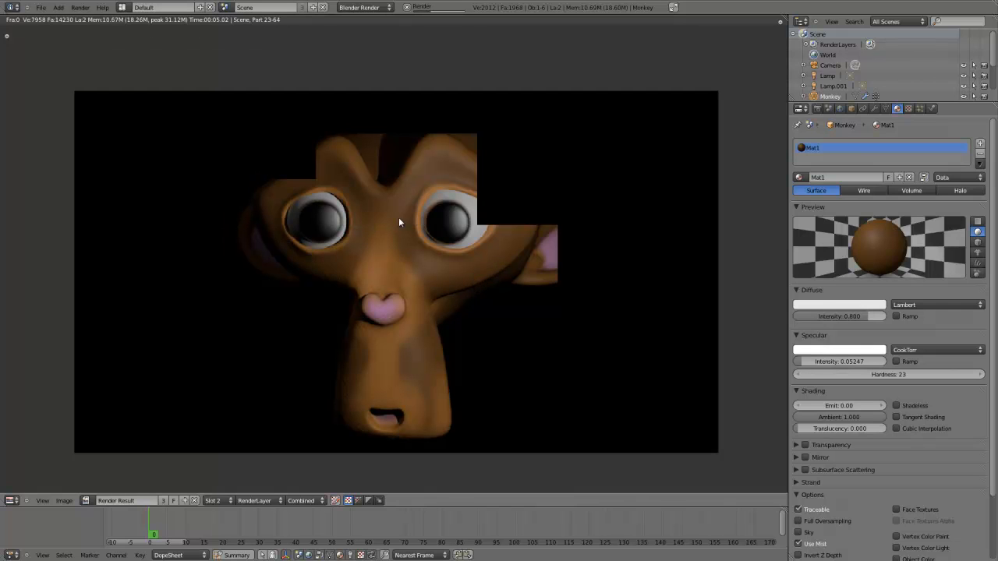
key(Escape)
Add a particle system to the monkey head and set its type to Hair.
middle_drag(406, 263, 593, 234)
middle_drag(610, 194, 567, 226)
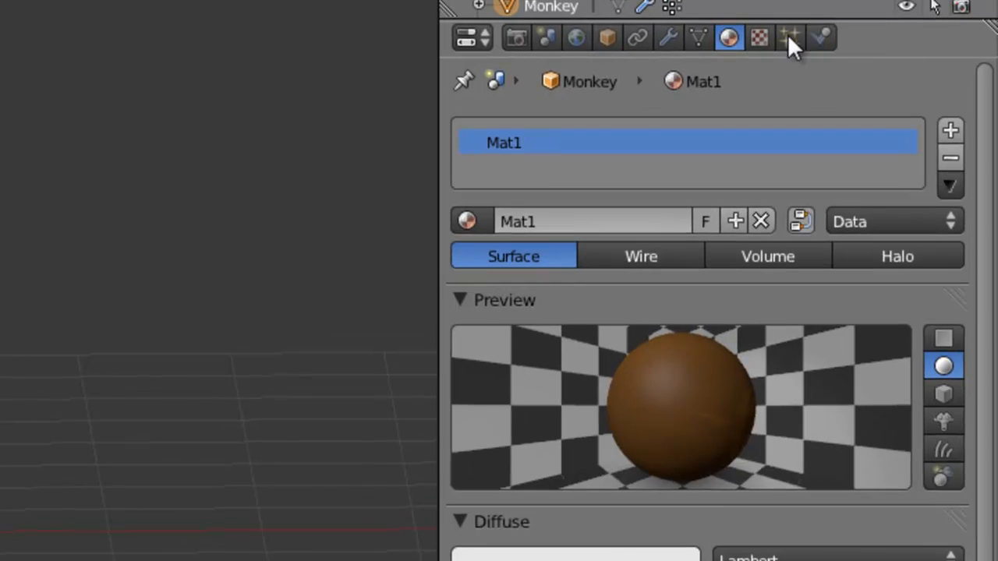
click(920, 109)
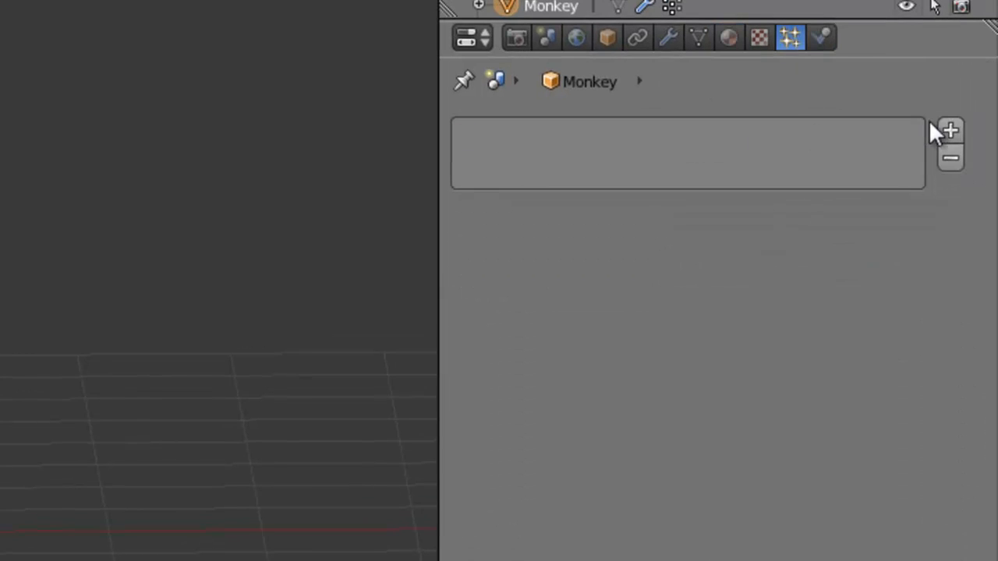
click(950, 131)
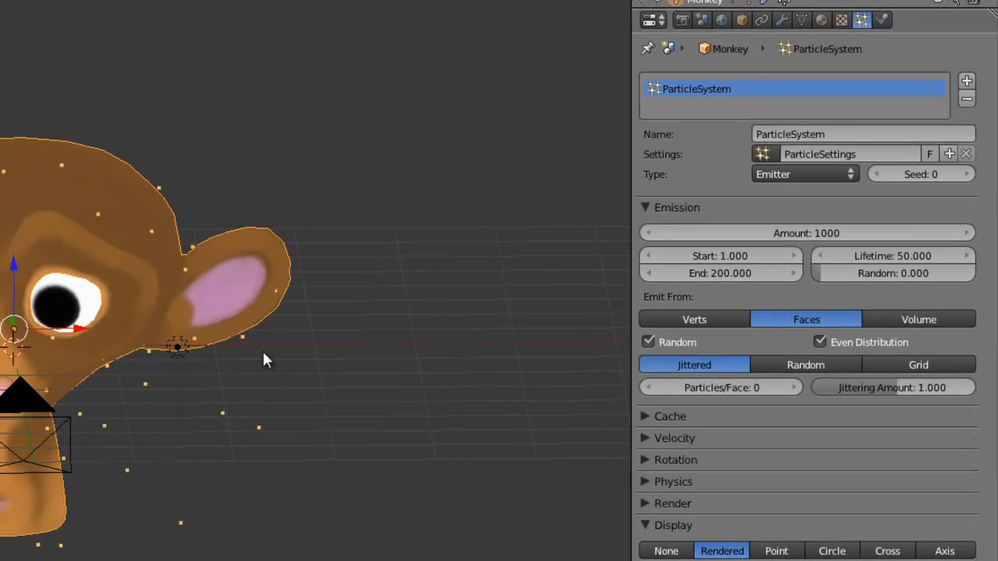
click(776, 178)
click(774, 137)
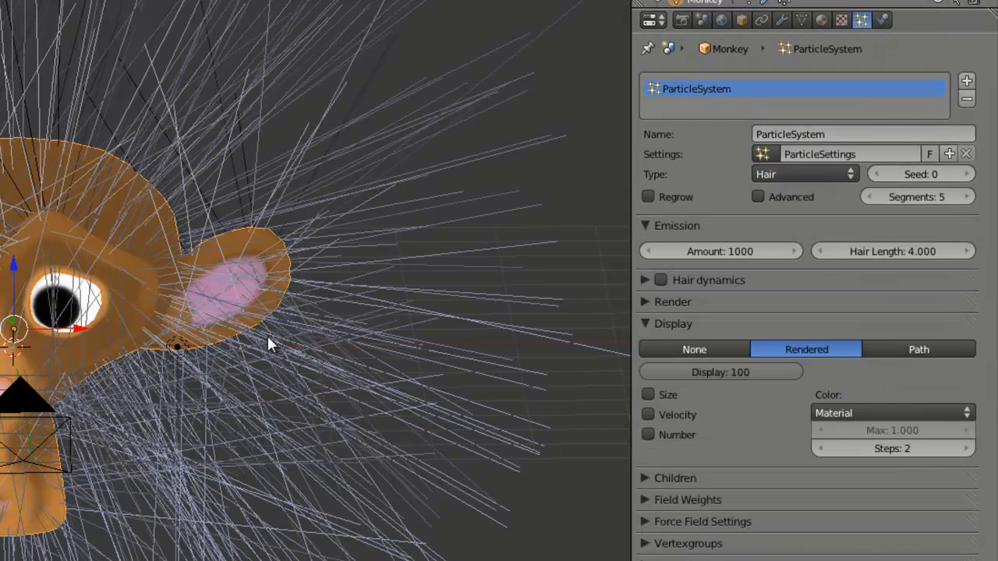
Set the hair length to 0.1 and check the sparse hairs around the monkey's head.
middle_drag(268, 343, 102, 343)
click(867, 251)
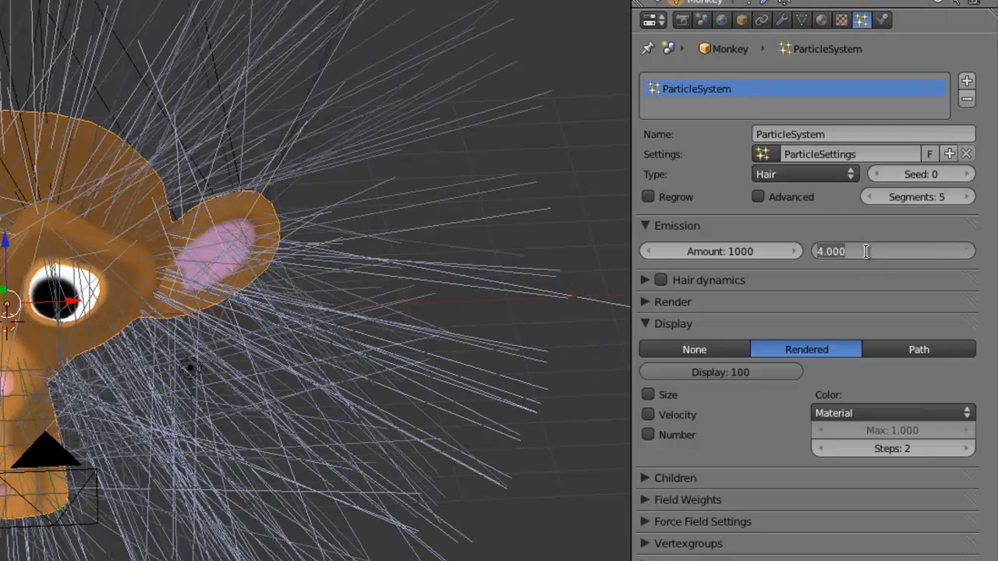
text(0.1)
key(Return)
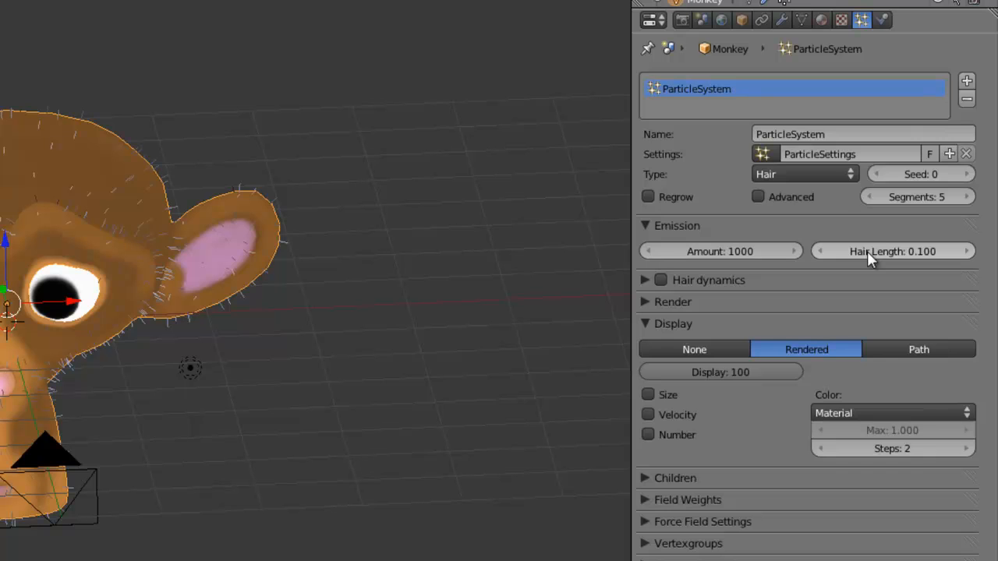
middle_drag(78, 234, 47, 261)
scroll(22, 222, up, 3)
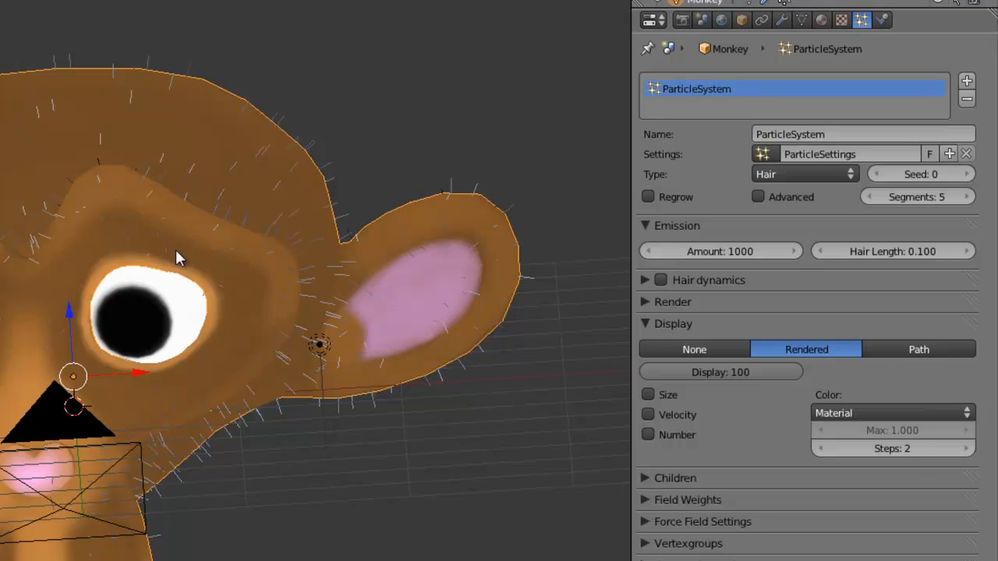
middle_drag(105, 254, 251, 267)
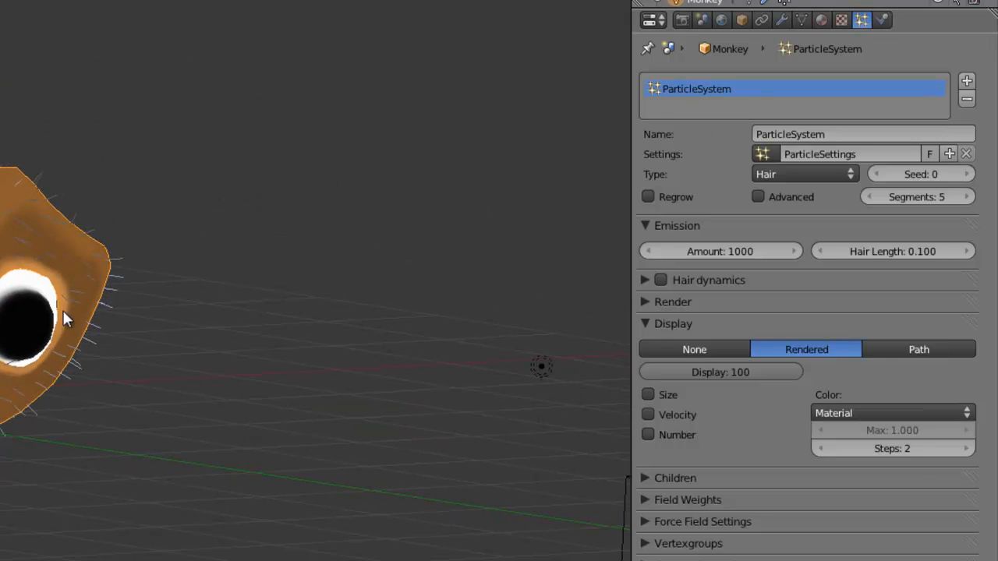
middle_drag(62, 311, 0, 324)
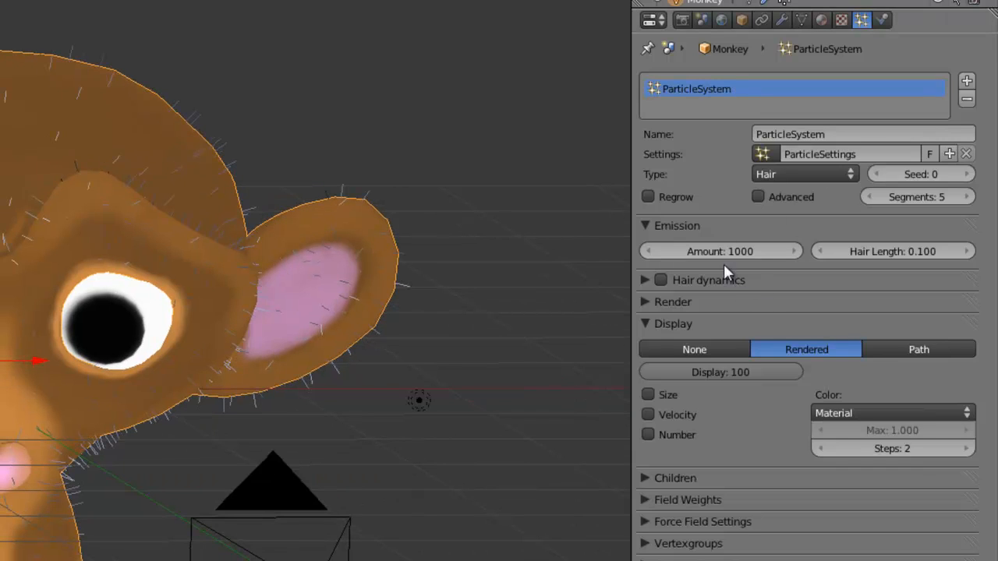
Look into the particle system's Children and Field Weights settings, and collapse all the expanded settings sections.
click(651, 477)
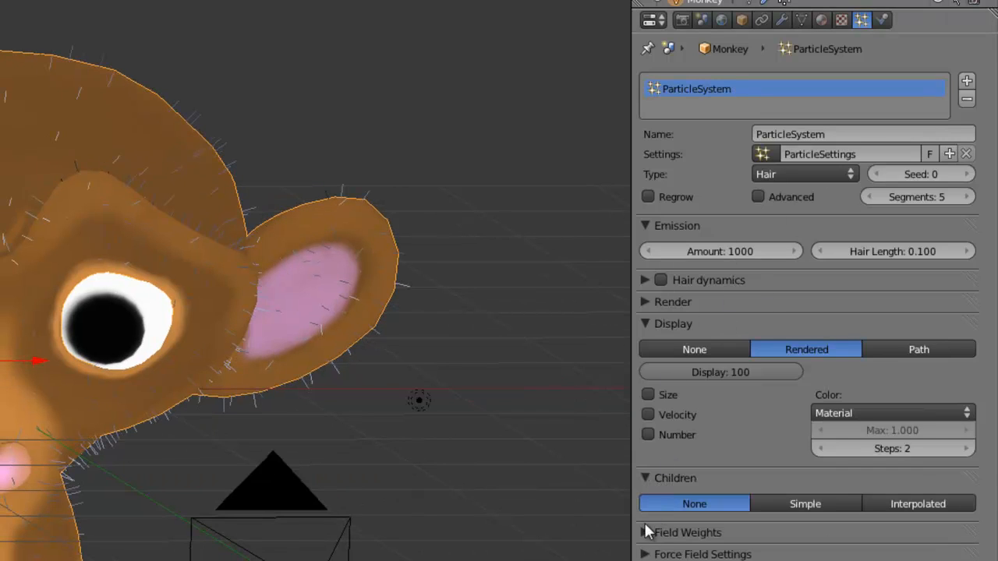
click(647, 532)
click(647, 535)
click(649, 479)
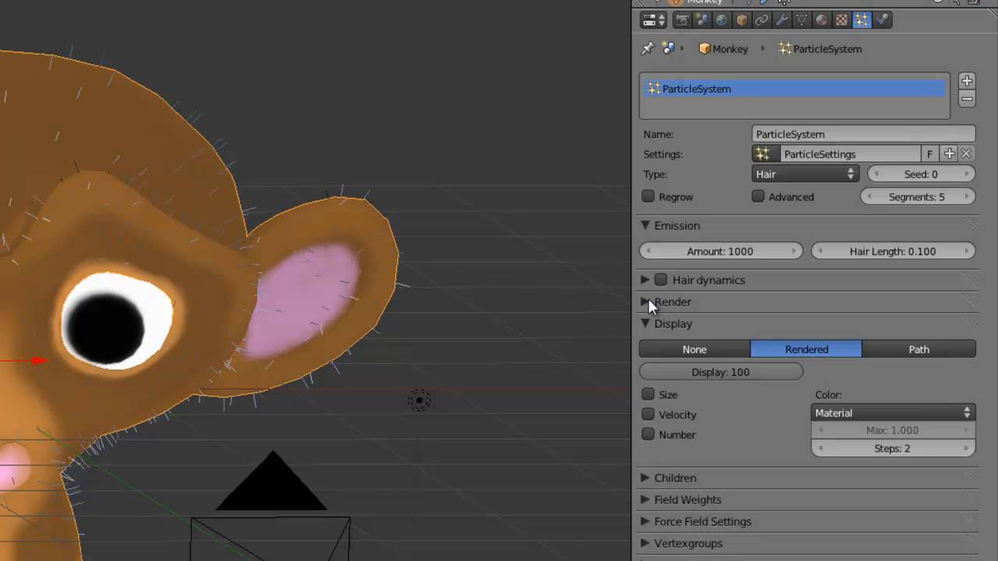
click(646, 323)
click(651, 226)
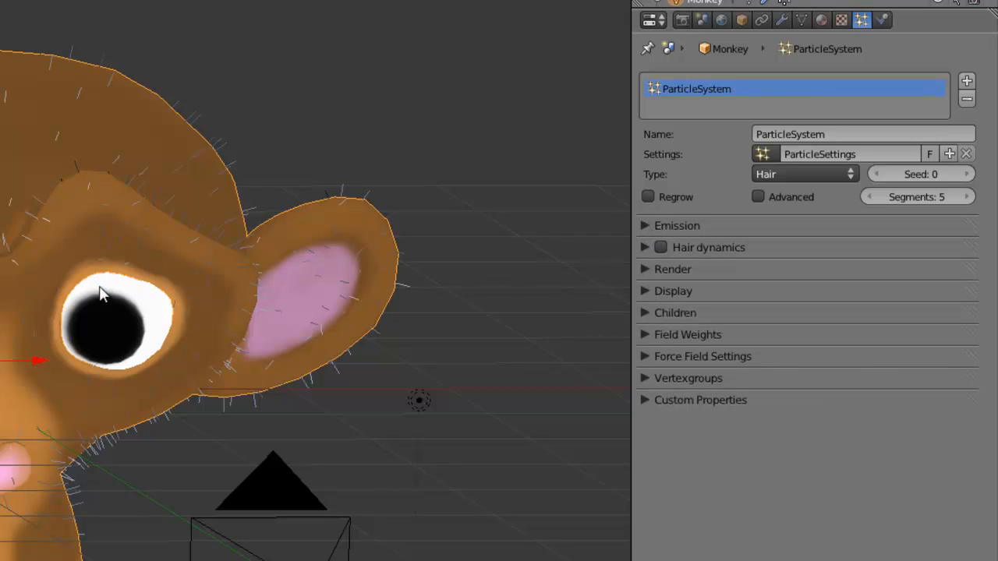
Search the operators for "fur" and apply Quick Fur to the monkey head.
middle_drag(98, 289, 135, 314)
middle_drag(71, 336, 99, 382)
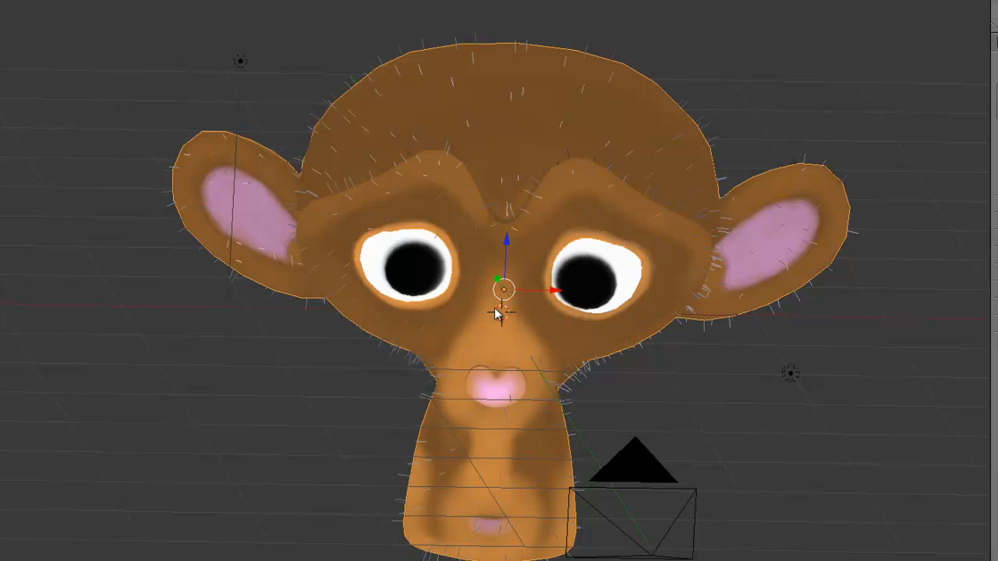
middle_drag(579, 284, 555, 258)
middle_drag(523, 294, 547, 220)
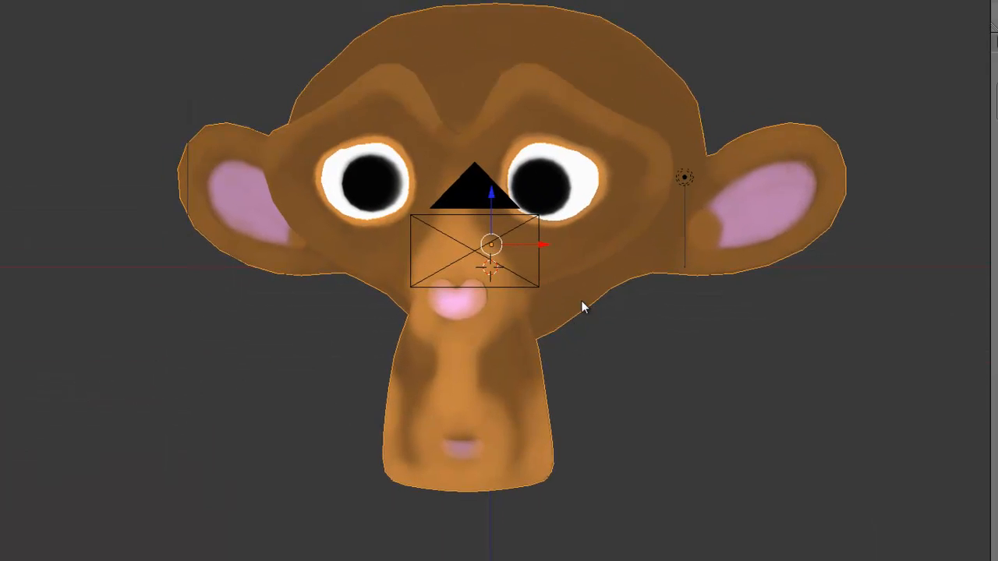
key(space)
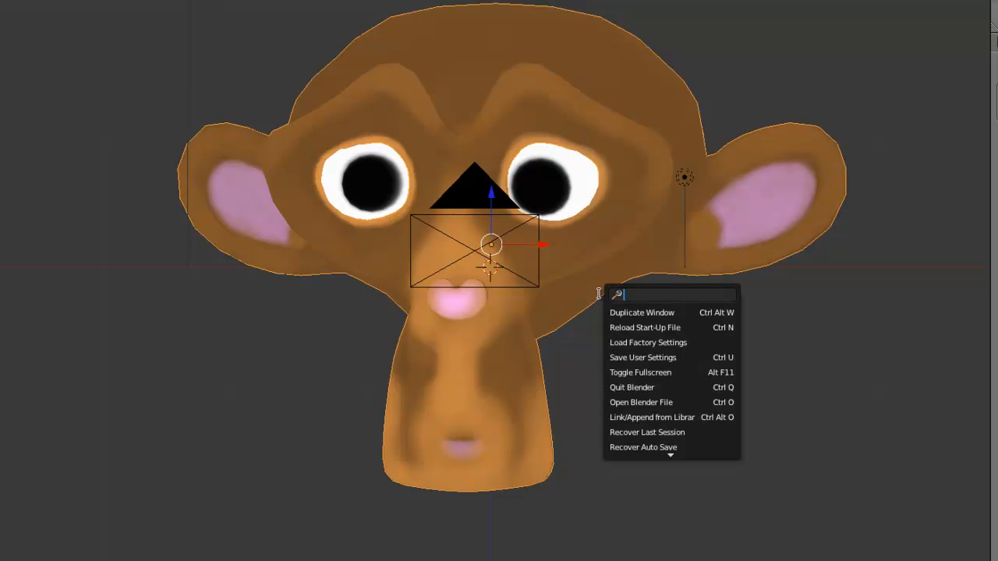
text(fur)
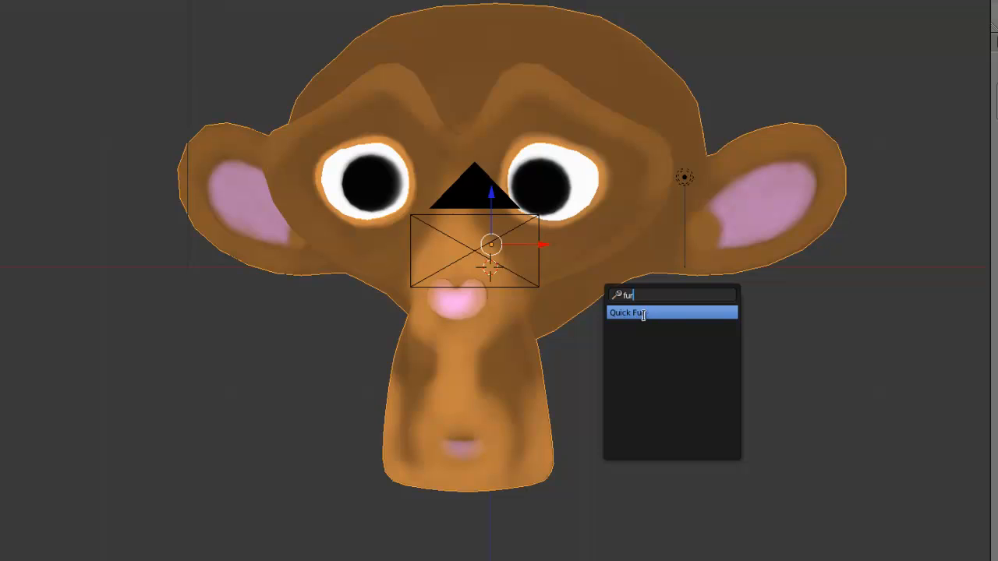
click(651, 314)
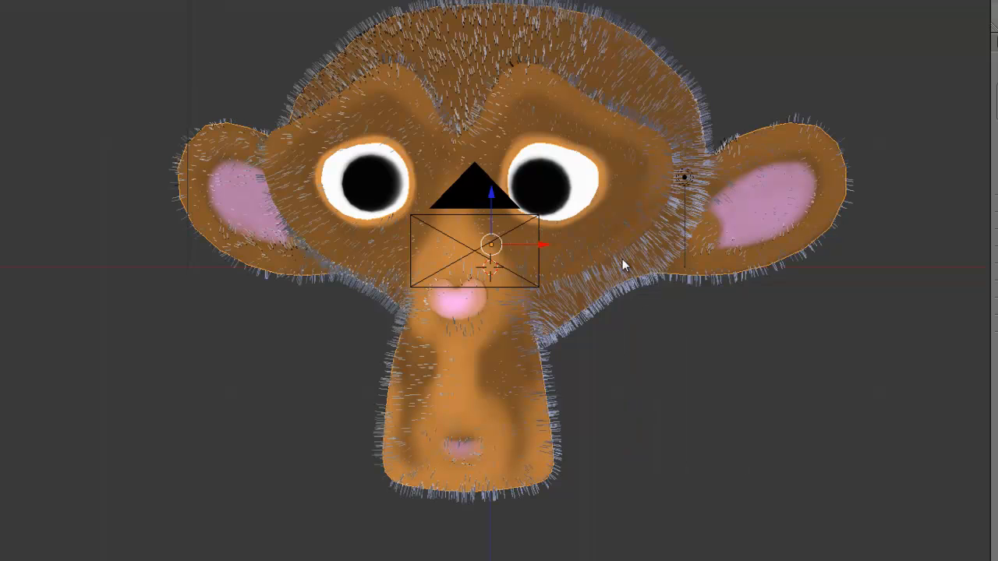
Inspect the new fur, its Display and Render particle settings, and a test render of the monkey.
middle_drag(622, 259, 581, 300)
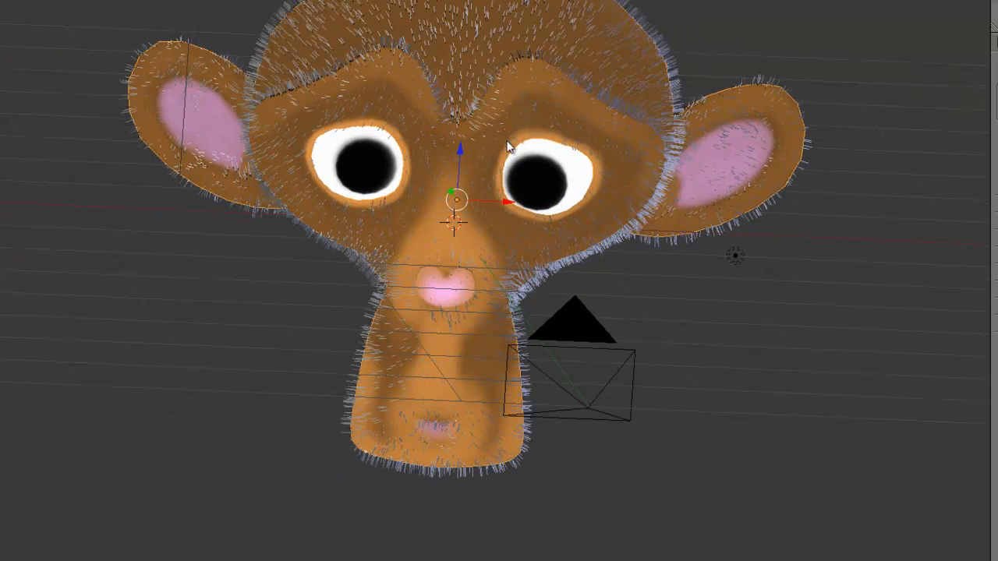
scroll(507, 148, down, 2)
middle_drag(459, 205, 470, 226)
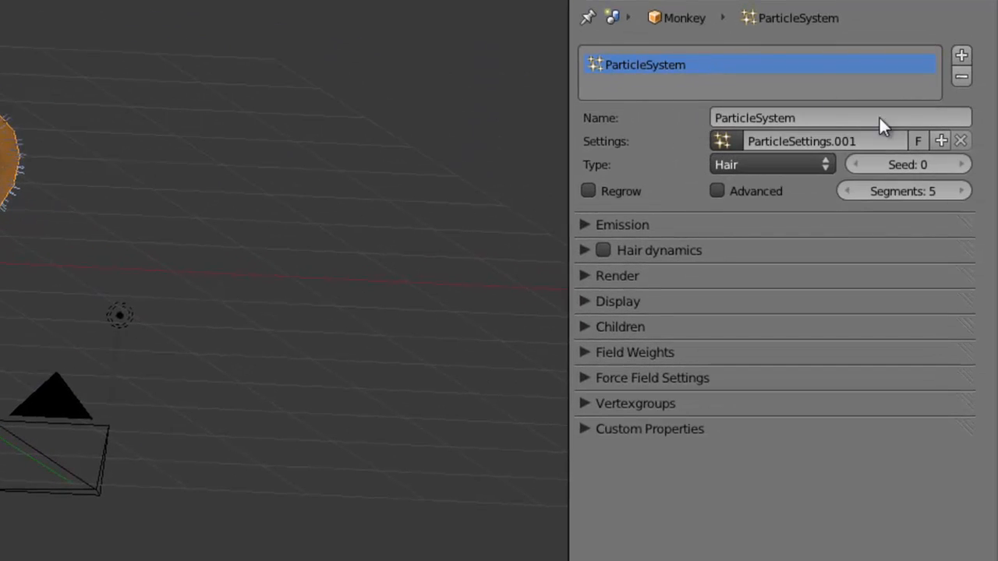
click(590, 304)
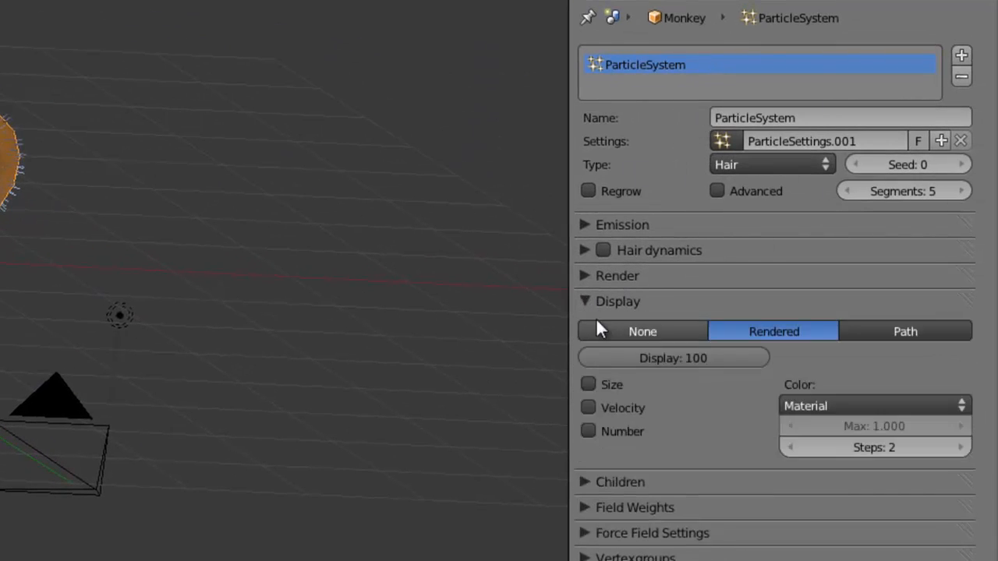
click(590, 301)
click(584, 277)
click(583, 276)
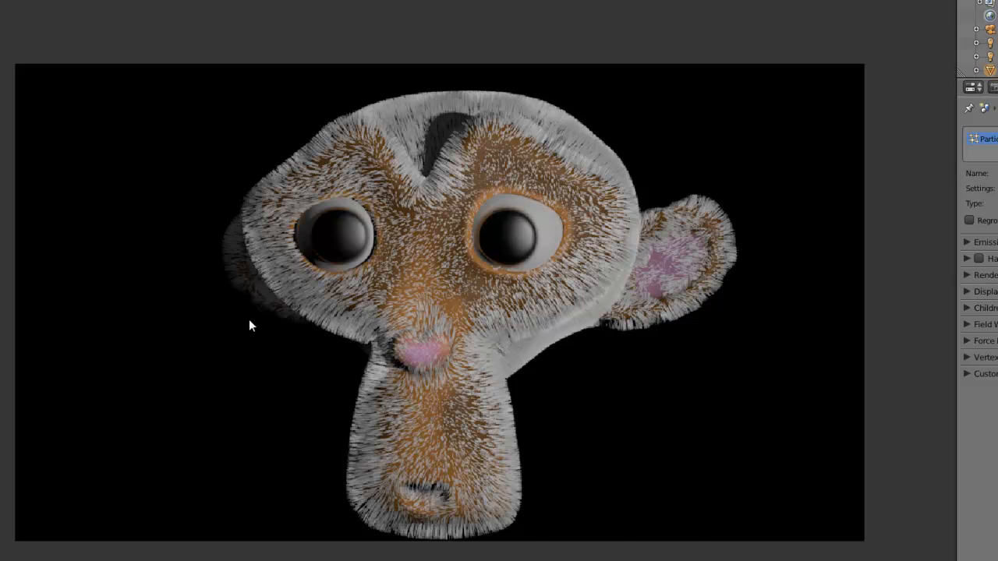
key(Escape)
Switch the monkey head to Weight Paint mode with solid shading and show the brush settings.
middle_drag(387, 298, 553, 263)
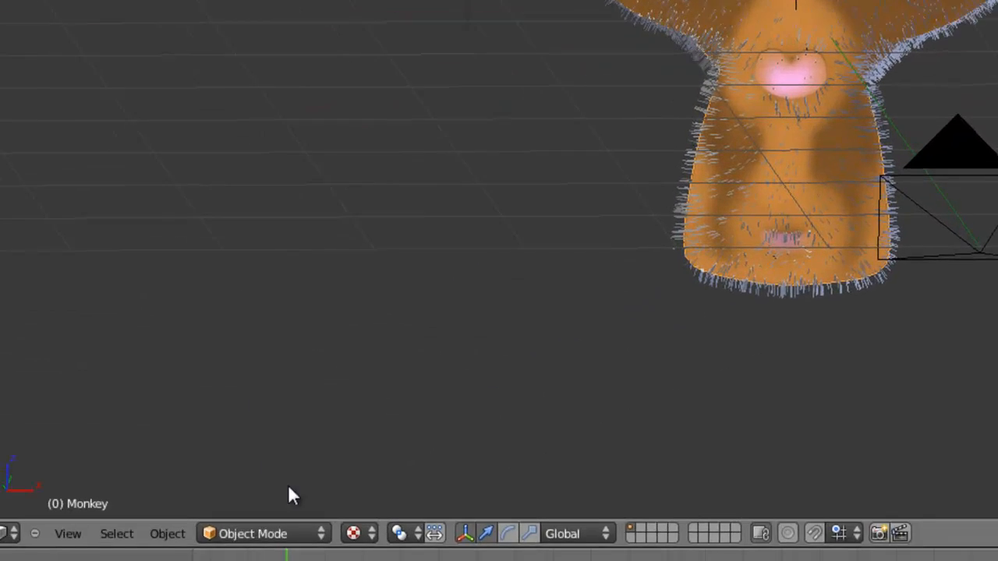
click(315, 533)
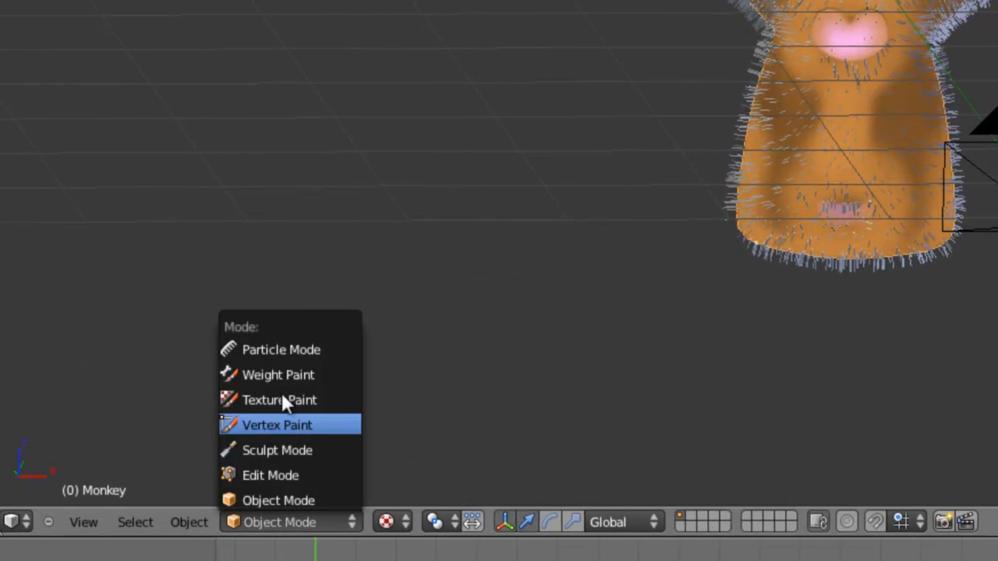
click(310, 373)
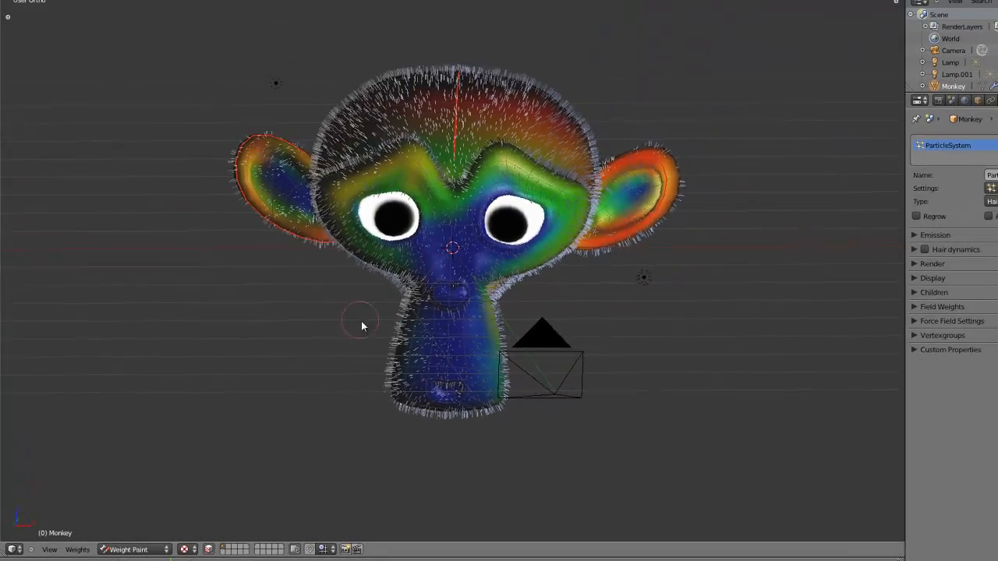
middle_drag(512, 202, 533, 170)
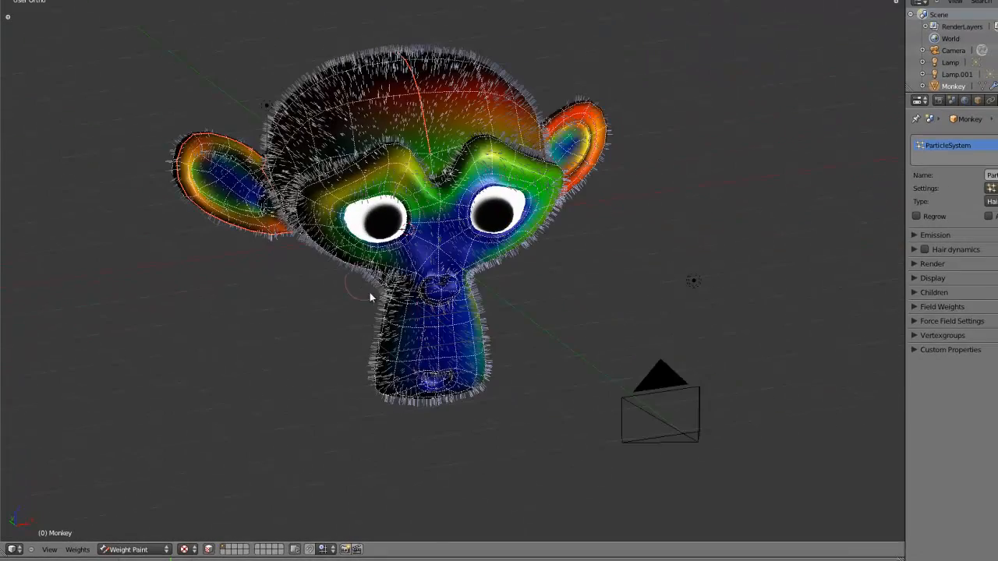
mouse_move(371, 297)
middle_down()
mouse_move(495, 304)
mouse_move(562, 288)
mouse_move(315, 283)
mouse_move(529, 281)
mouse_move(220, 482)
middle_up()
click(185, 549)
click(242, 511)
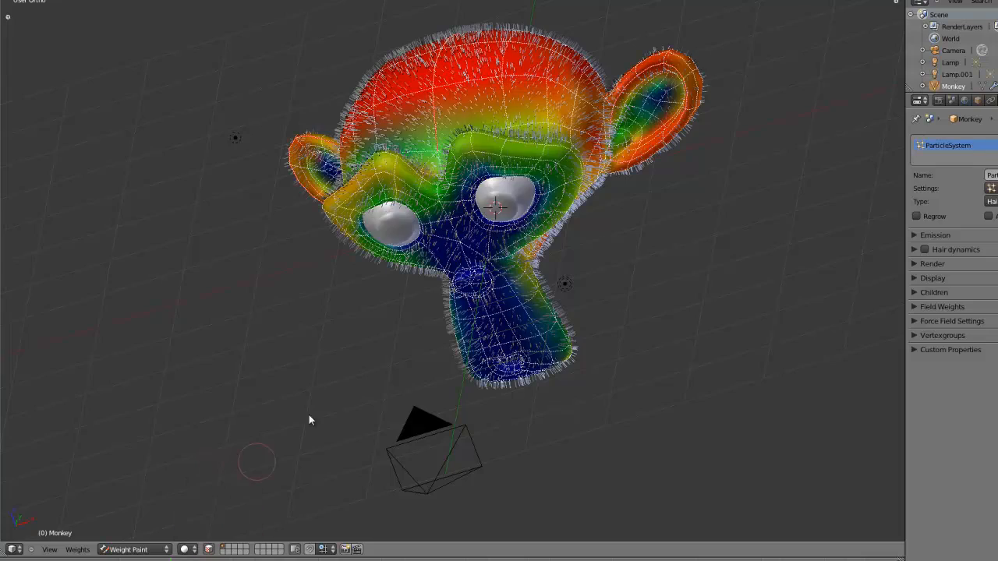
middle_drag(308, 420, 462, 362)
key(t)
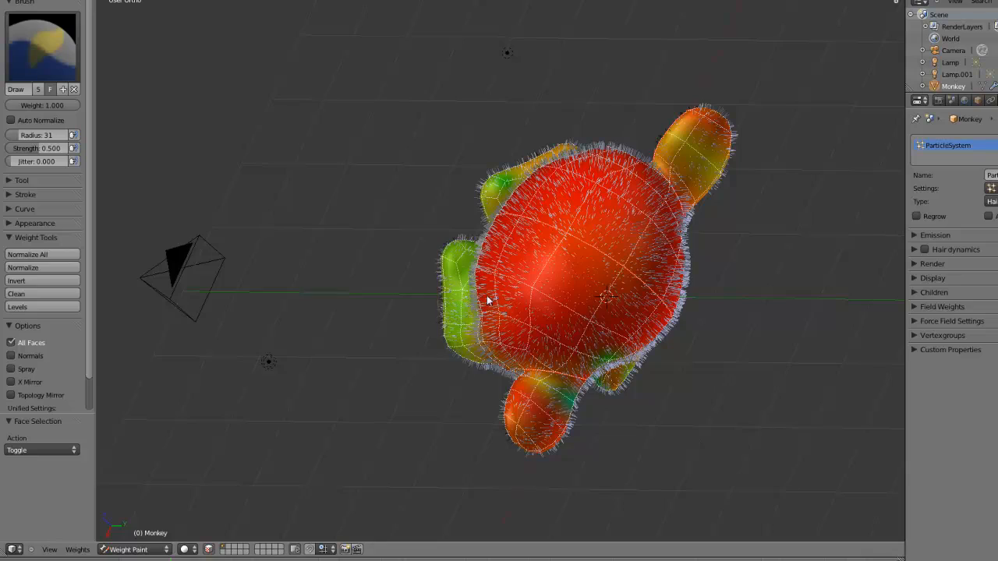
Examine the weight colours on the monkey's scalp, face, muzzle and ears from several angles.
middle_drag(485, 296, 541, 268)
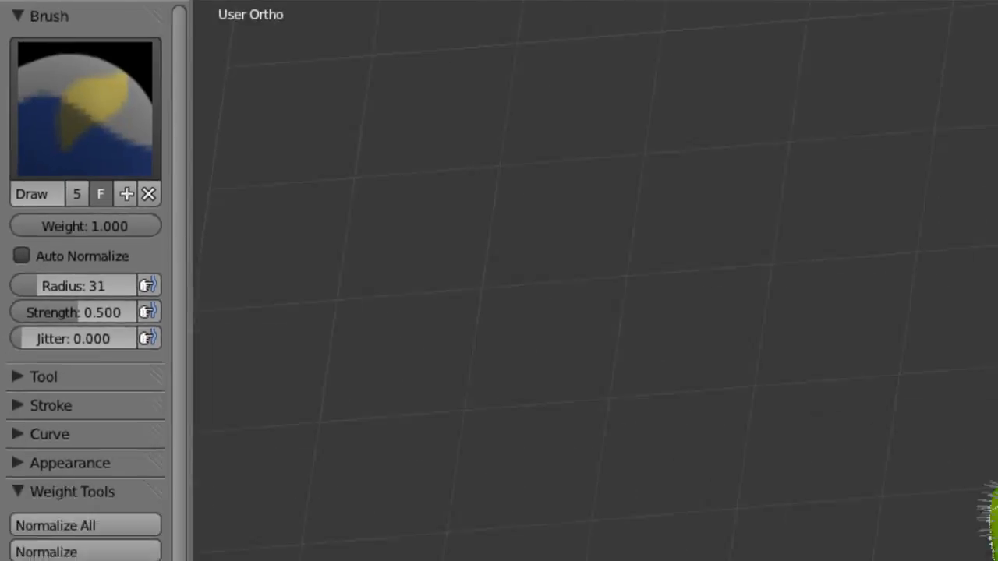
middle_drag(749, 312, 932, 253)
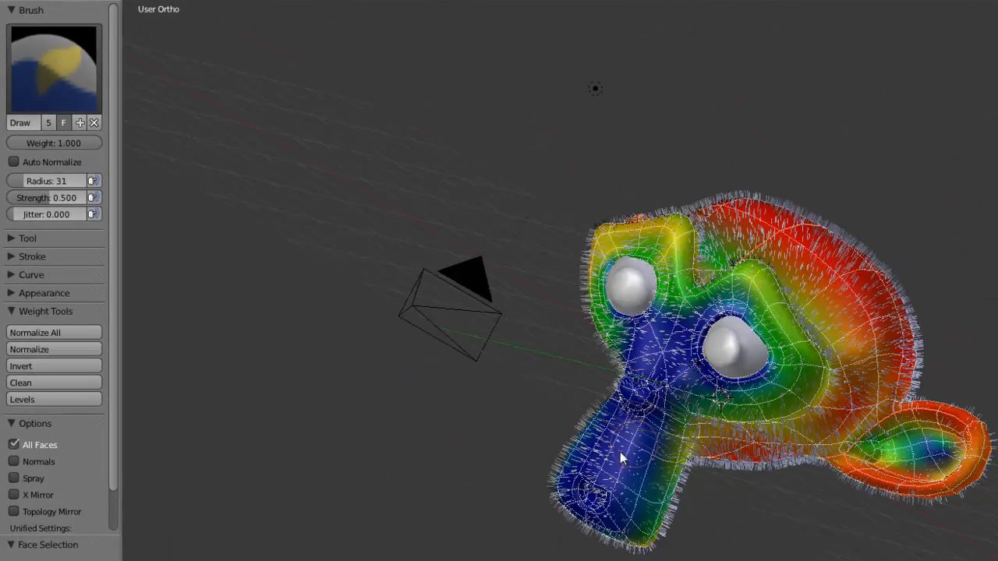
middle_drag(808, 296, 644, 379)
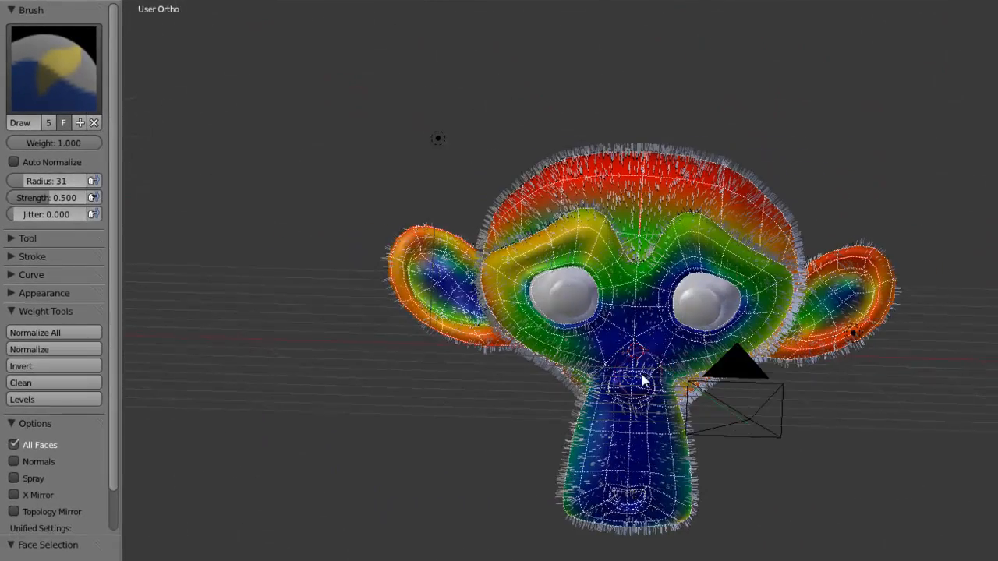
shift+middle_drag(649, 251, 634, 290)
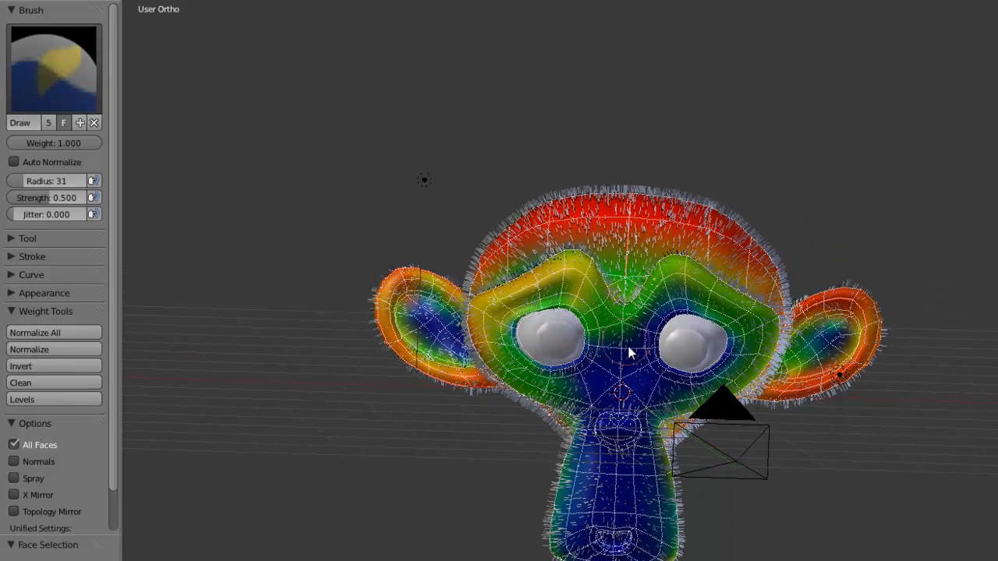
middle_drag(640, 356, 836, 206)
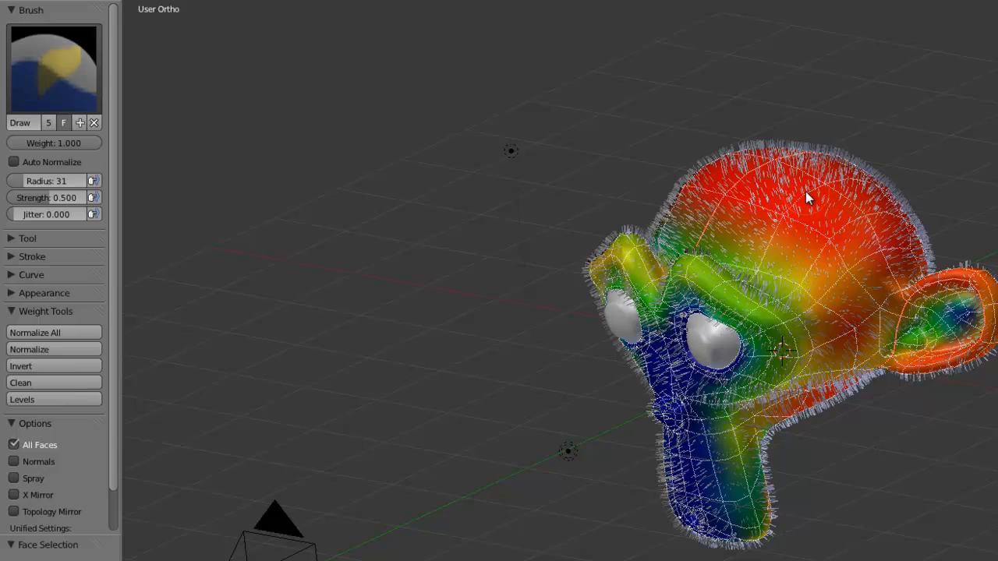
middle_drag(694, 307, 738, 268)
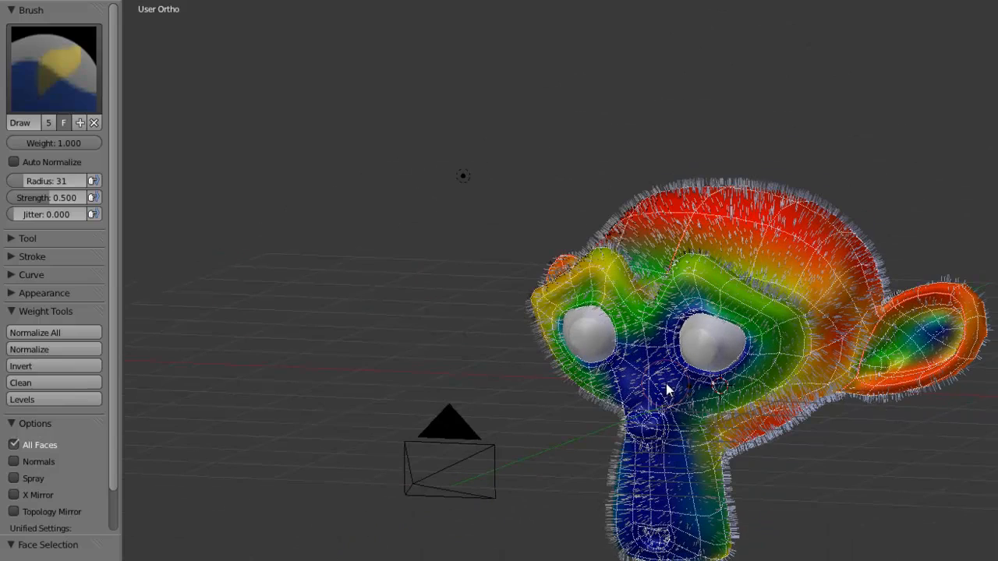
middle_drag(637, 382, 717, 209)
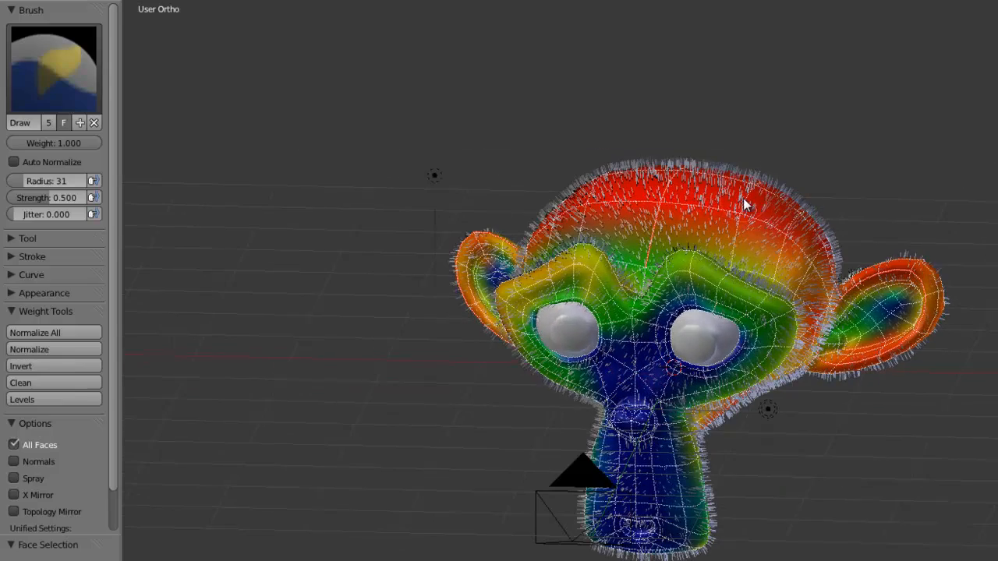
middle_drag(644, 414, 635, 424)
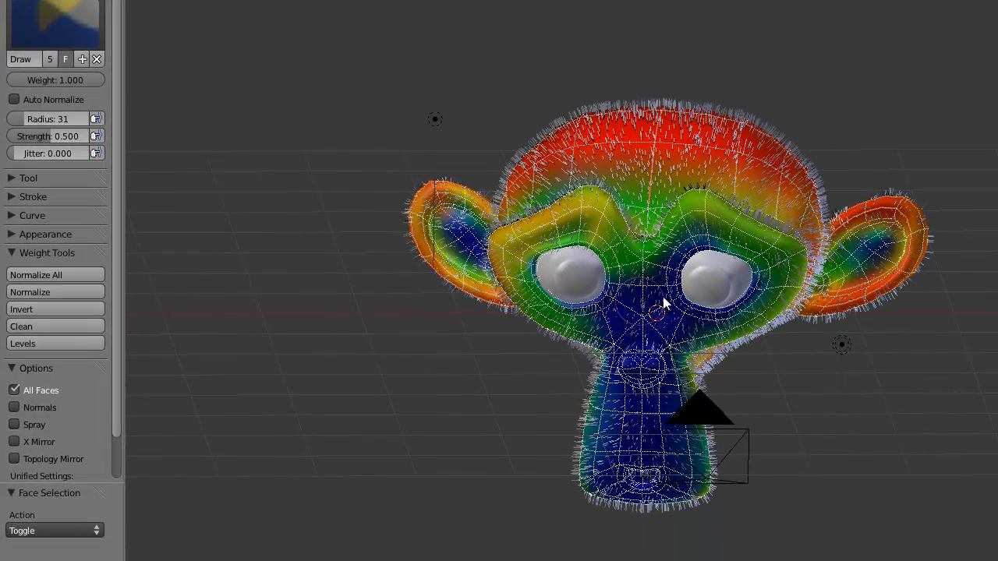
middle_drag(663, 304, 772, 303)
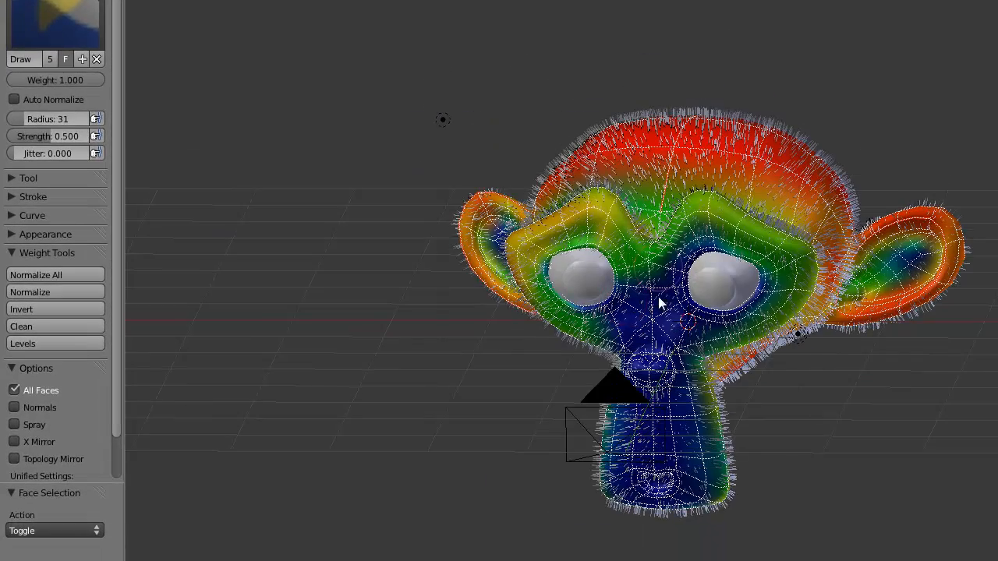
Set the brush weight to 0.07377 and paint that low weight around both of the monkey's eyes.
scroll(658, 296, up, 3)
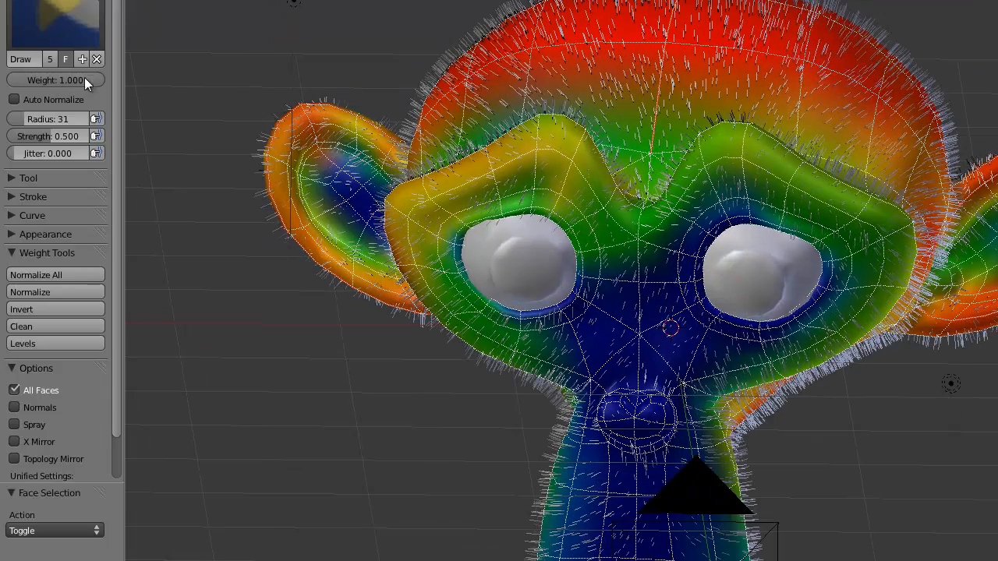
drag(37, 79, 6, 81)
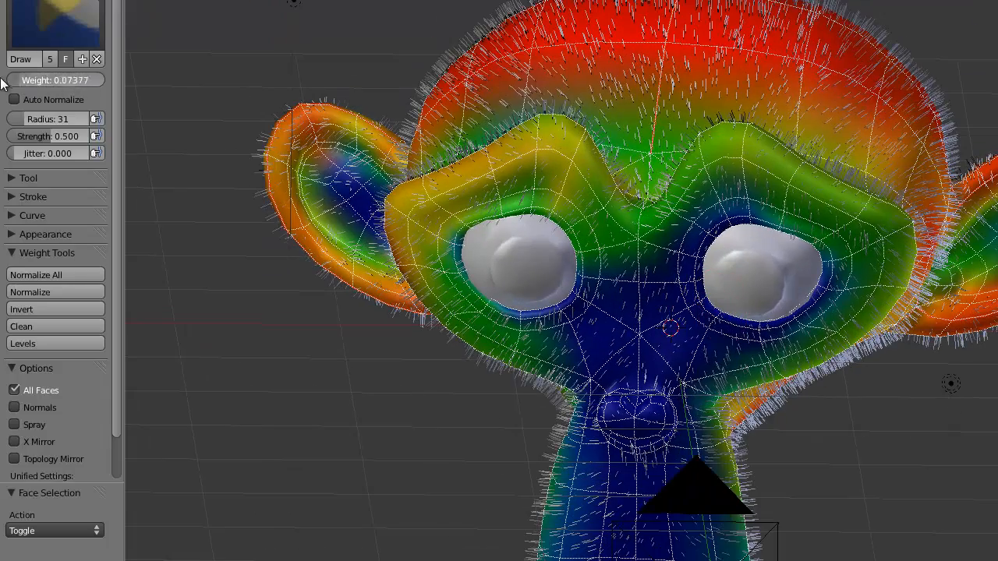
middle_drag(686, 311, 647, 290)
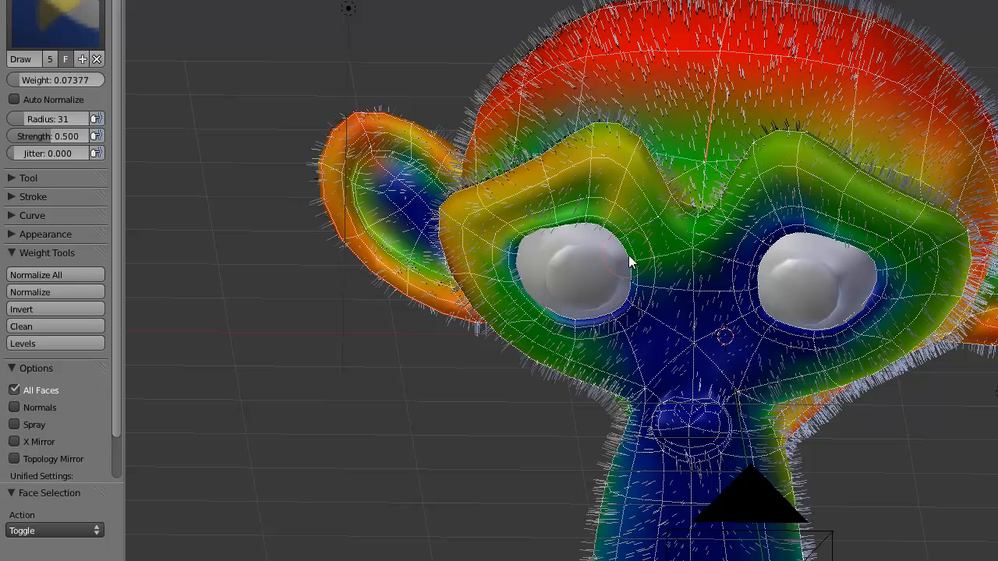
mouse_move(630, 261)
mouse_down()
mouse_move(646, 283)
mouse_move(624, 234)
mouse_move(639, 254)
mouse_move(610, 220)
mouse_move(549, 235)
mouse_move(577, 212)
mouse_move(632, 254)
mouse_move(650, 301)
mouse_move(646, 273)
mouse_move(506, 241)
mouse_move(507, 272)
mouse_move(583, 319)
mouse_move(558, 326)
mouse_up()
scroll(587, 301, up, 3)
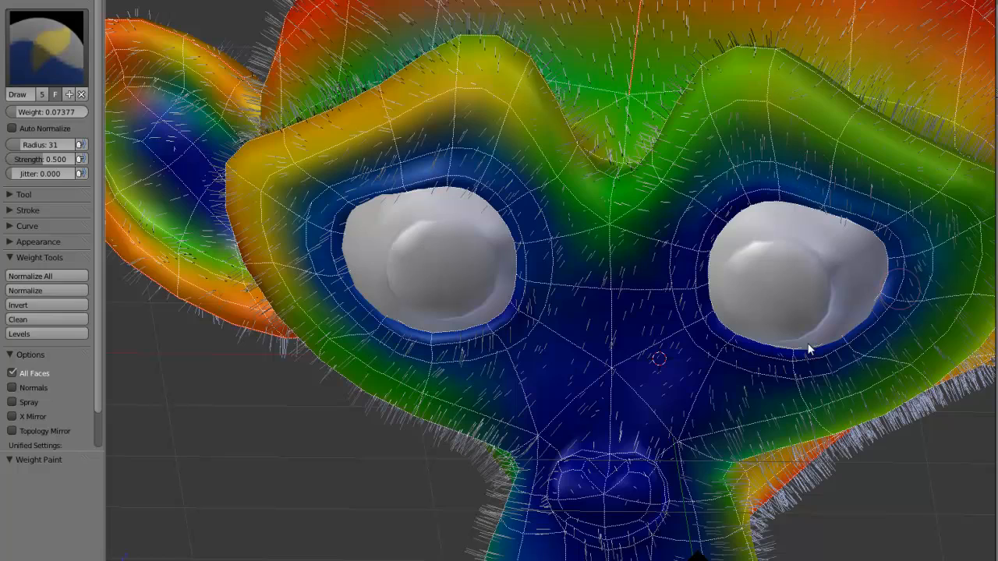
Paint the low weight across the inside of the monkey's left ear, raising the brush strength to 1.000.
middle_drag(803, 341, 719, 252)
click(747, 233)
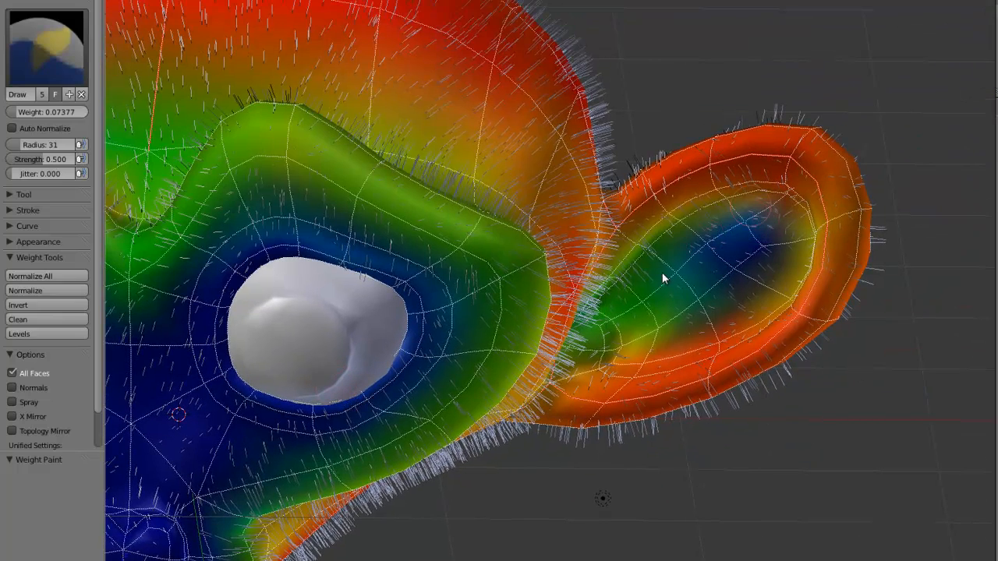
drag(677, 237, 693, 236)
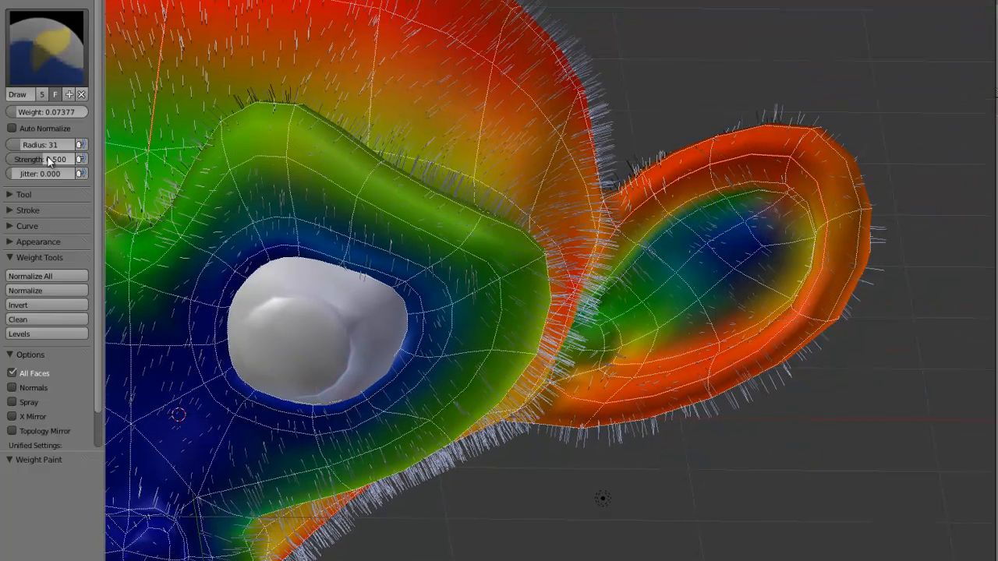
drag(48, 159, 87, 160)
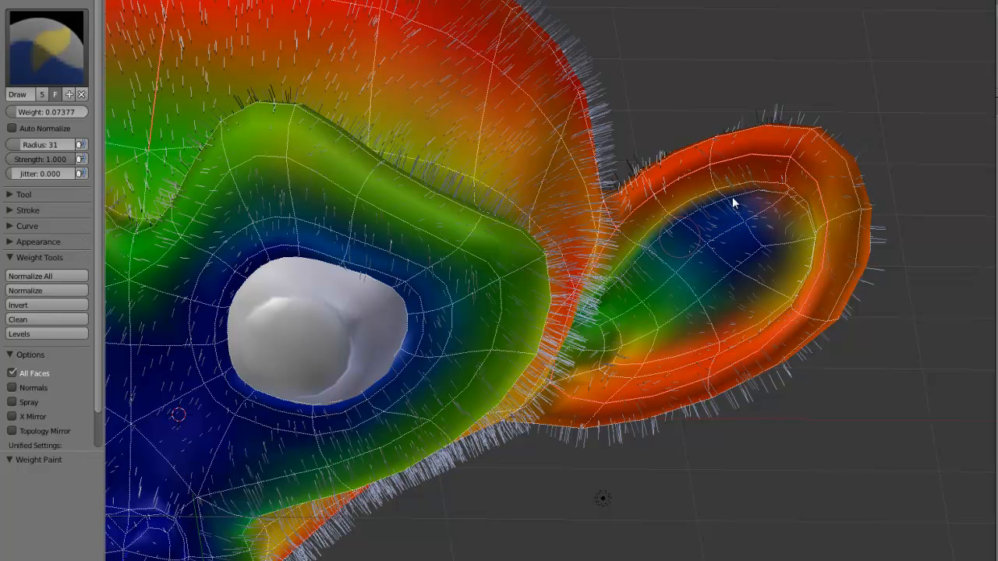
mouse_move(632, 290)
mouse_down()
mouse_move(648, 296)
mouse_move(650, 343)
mouse_up()
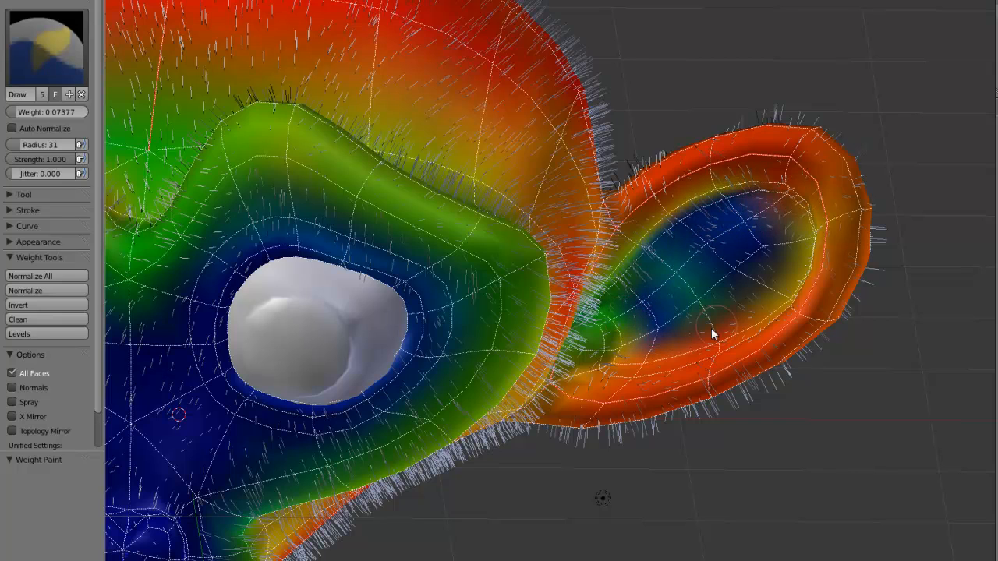
drag(712, 334, 672, 279)
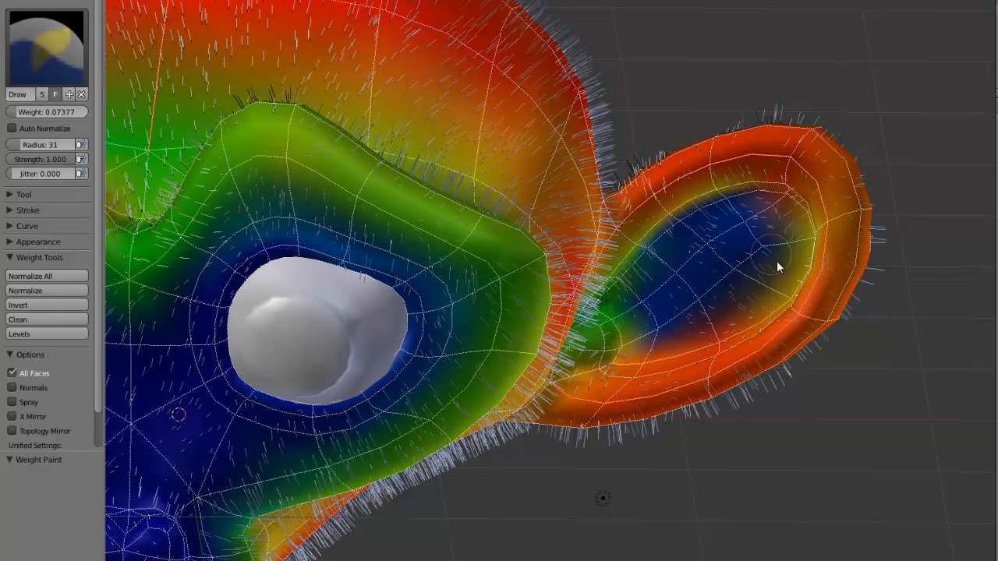
middle_drag(789, 260, 615, 208)
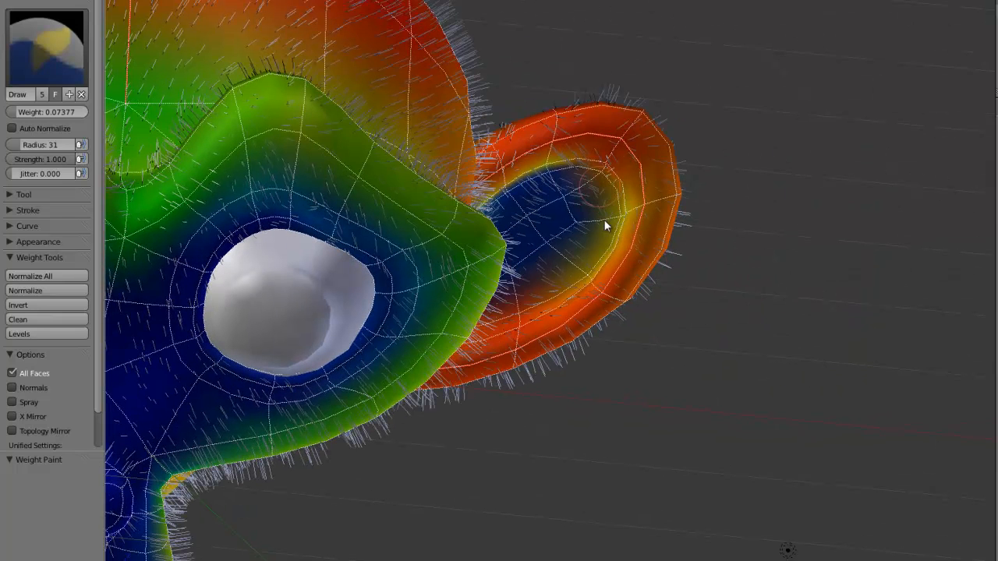
mouse_move(612, 226)
mouse_down()
mouse_move(604, 205)
mouse_move(561, 296)
mouse_move(490, 321)
mouse_up()
middle_drag(541, 297, 663, 280)
scroll(665, 320, down, 5)
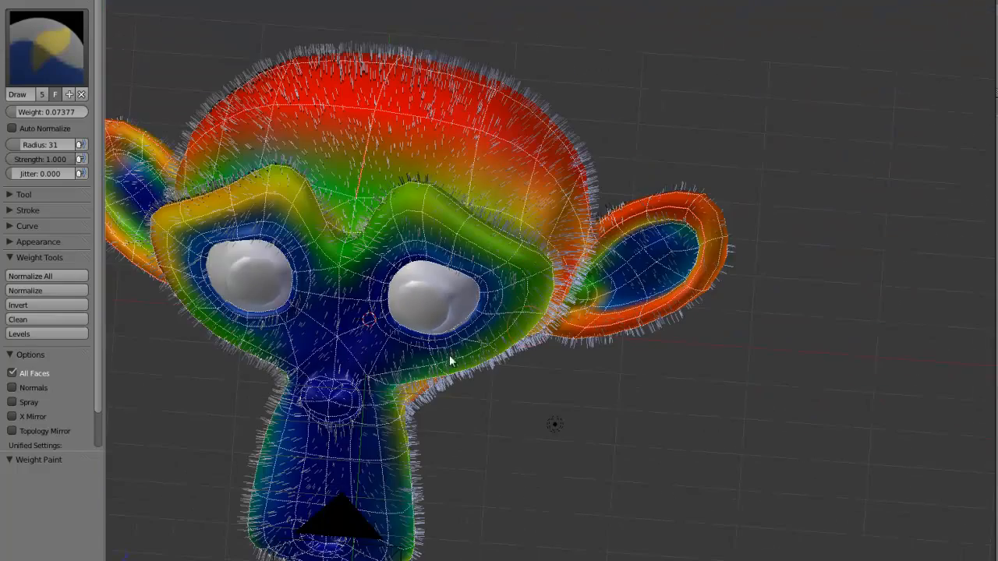
Return the monkey to Object Mode and look over the hair on its head and ears.
key(Tab)
middle_drag(446, 340, 420, 352)
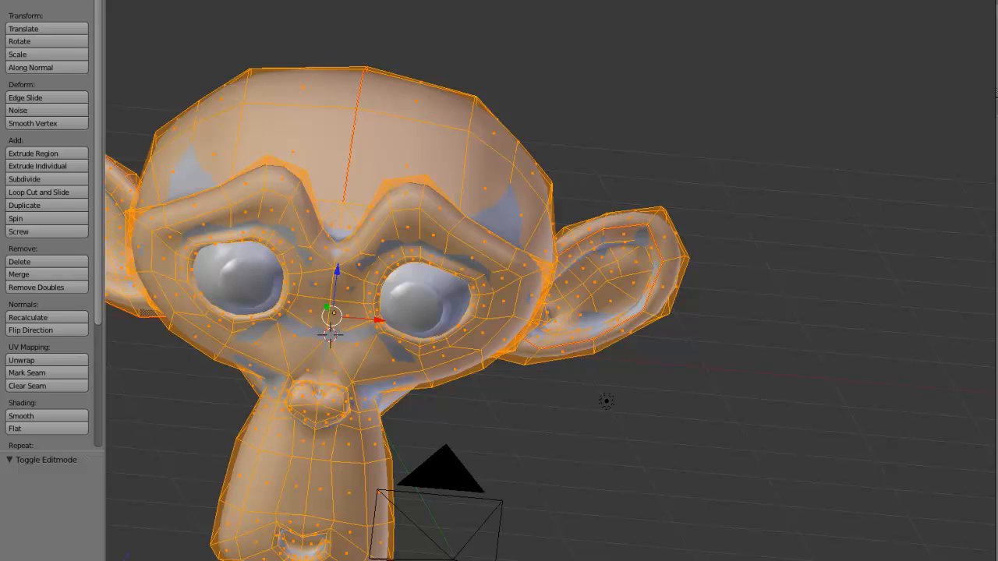
click(156, 560)
click(156, 560)
middle_drag(601, 339, 463, 322)
shift+middle_drag(499, 259, 630, 296)
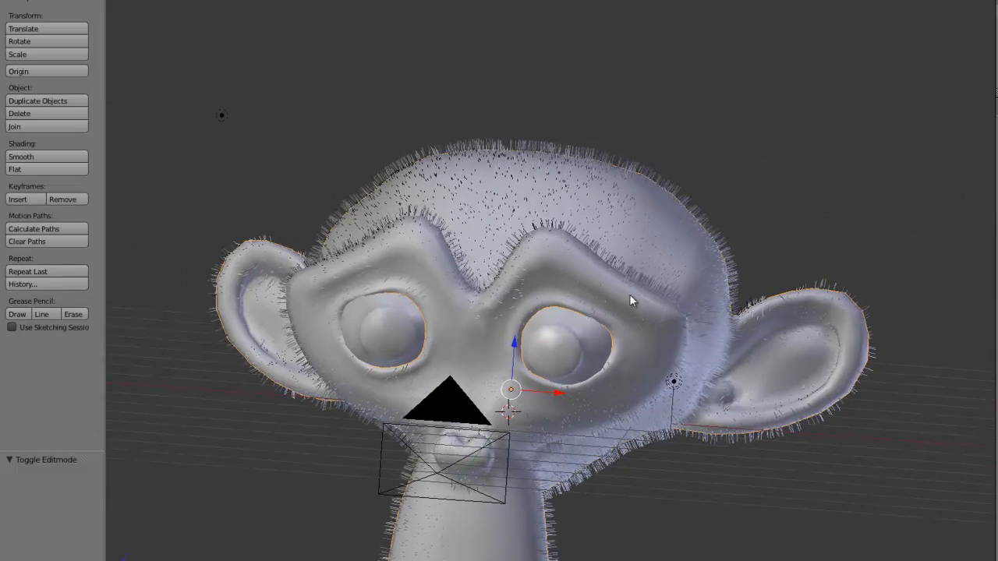
mouse_move(492, 349)
middle_down()
mouse_move(447, 366)
mouse_move(484, 363)
middle_up()
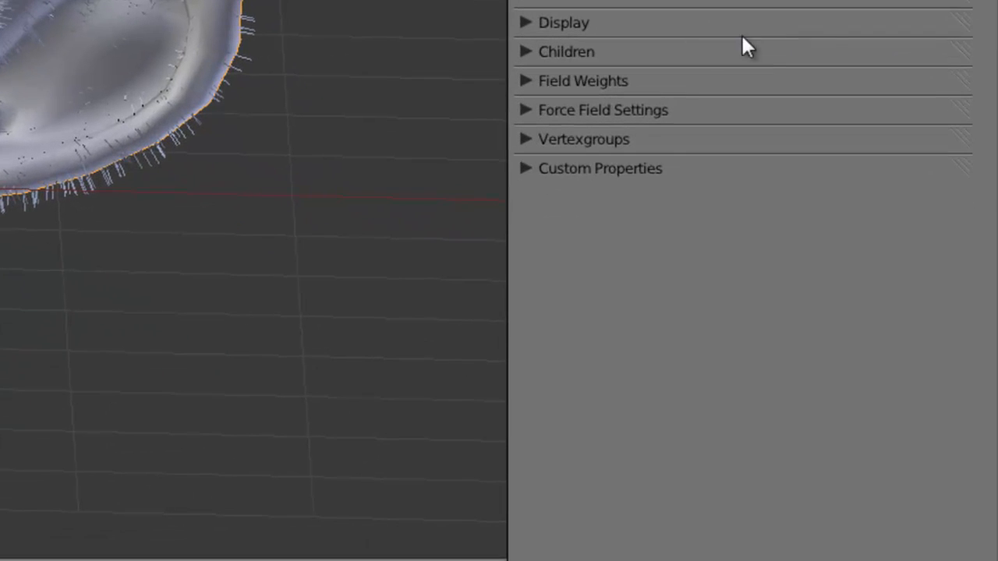
Expand the particle system's Vertexgroups settings and view the groups available for Density.
click(577, 140)
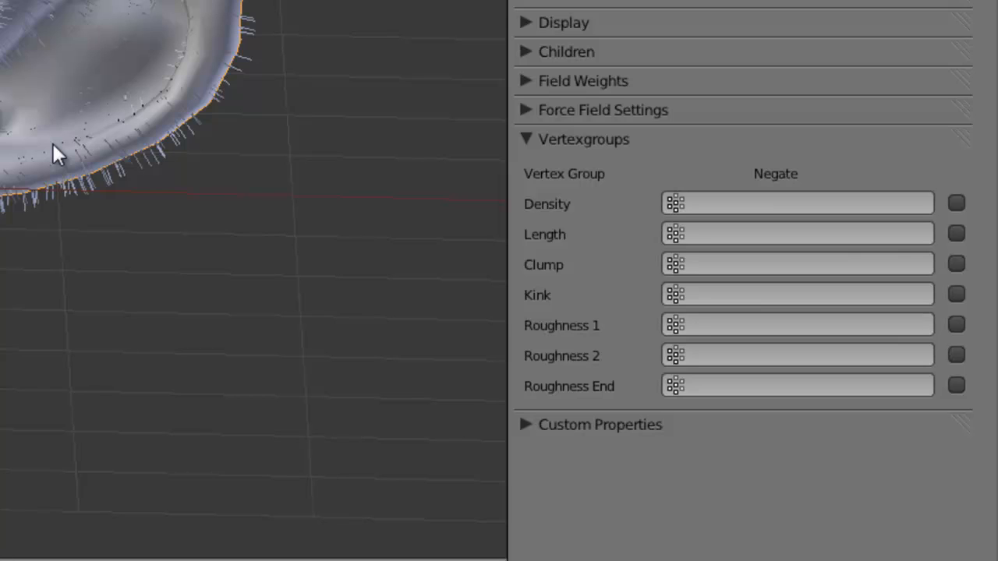
middle_drag(78, 234, 136, 226)
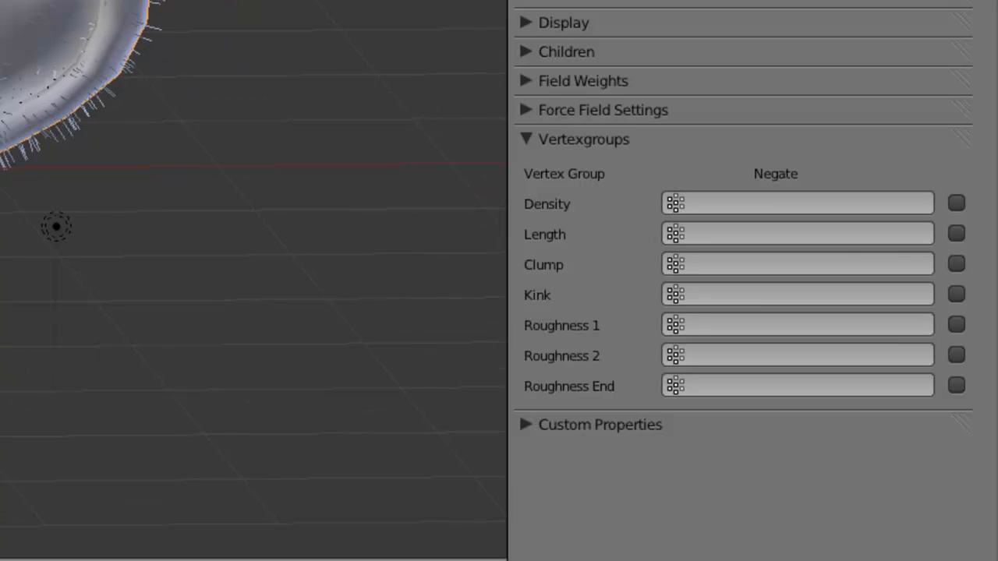
click(739, 204)
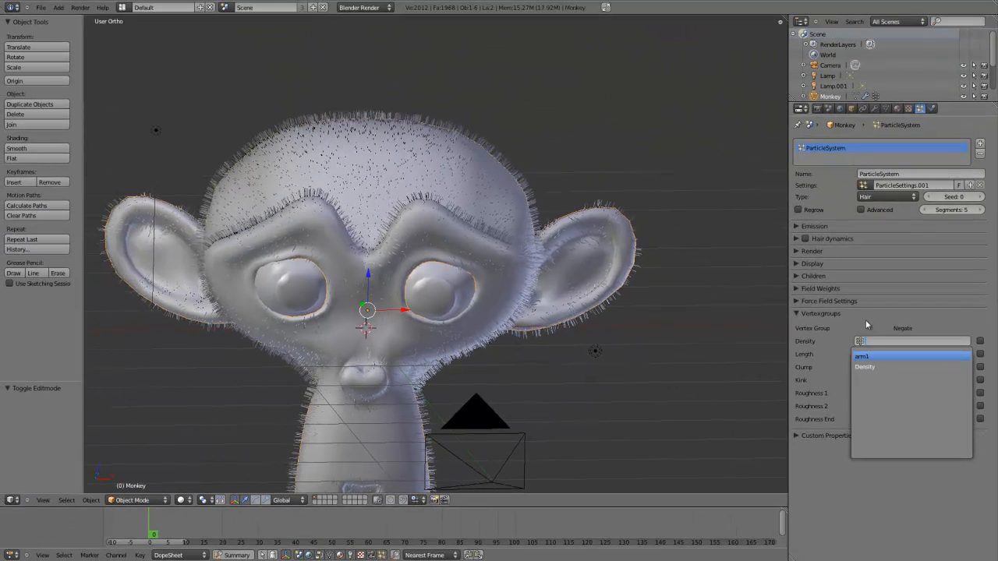
Put the monkey back into Weight Paint mode and show its vertex groups in the mesh data properties.
click(154, 498)
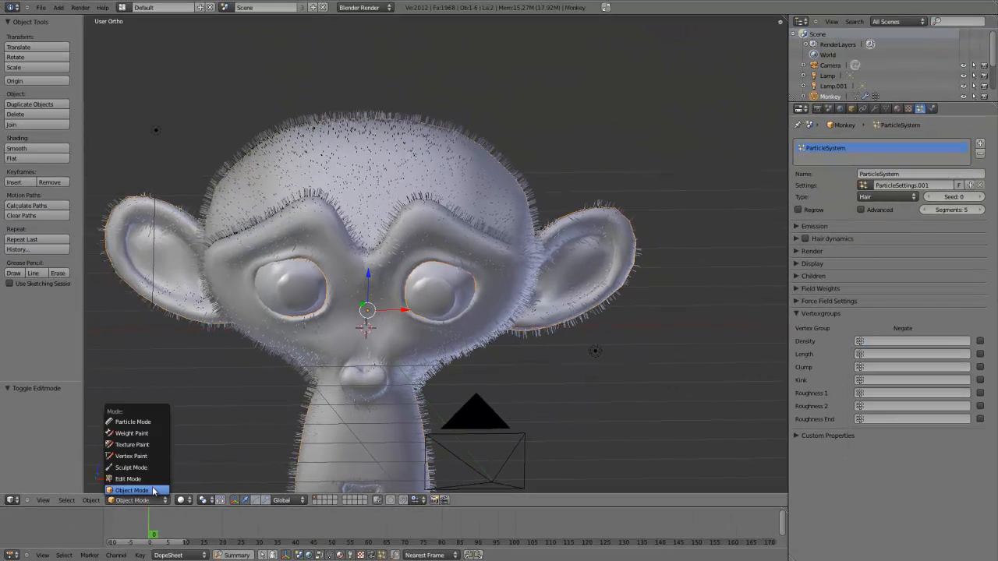
click(142, 437)
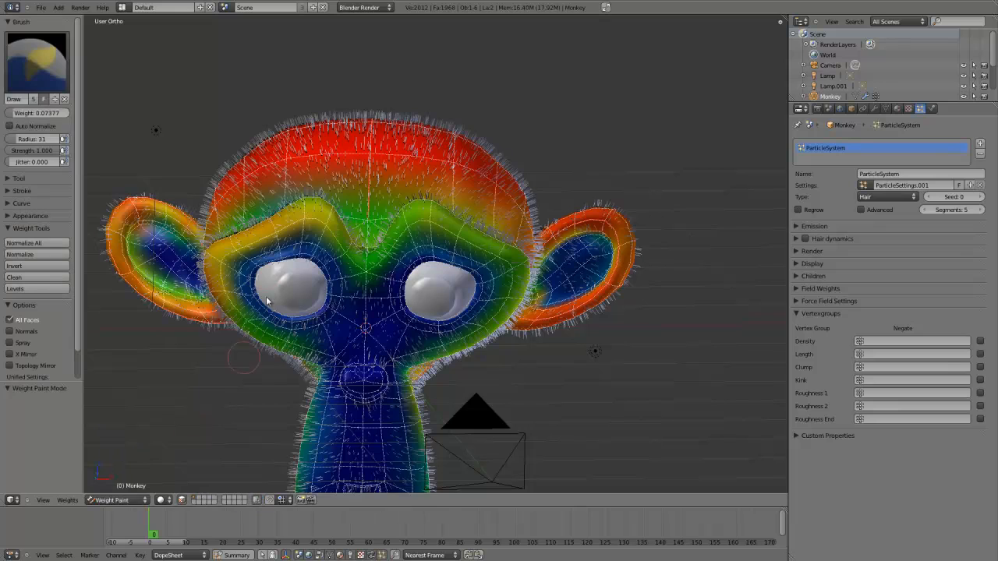
click(886, 108)
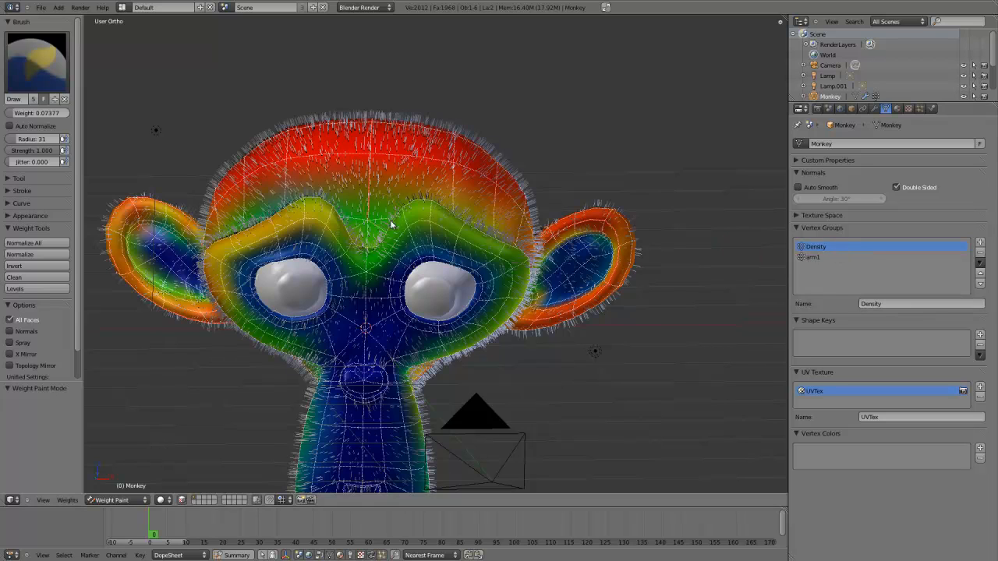
Inspect the arm1 vertex group's weights on the monkey and make the Density group active again.
click(819, 258)
mouse_move(379, 268)
middle_down()
mouse_move(733, 292)
mouse_move(459, 293)
mouse_move(383, 269)
middle_up()
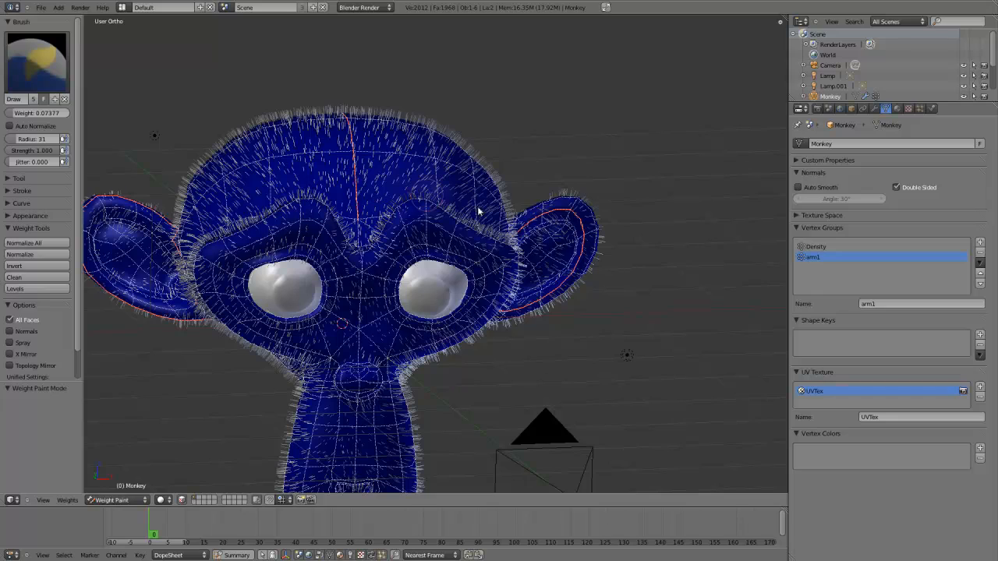
middle_drag(495, 269, 461, 261)
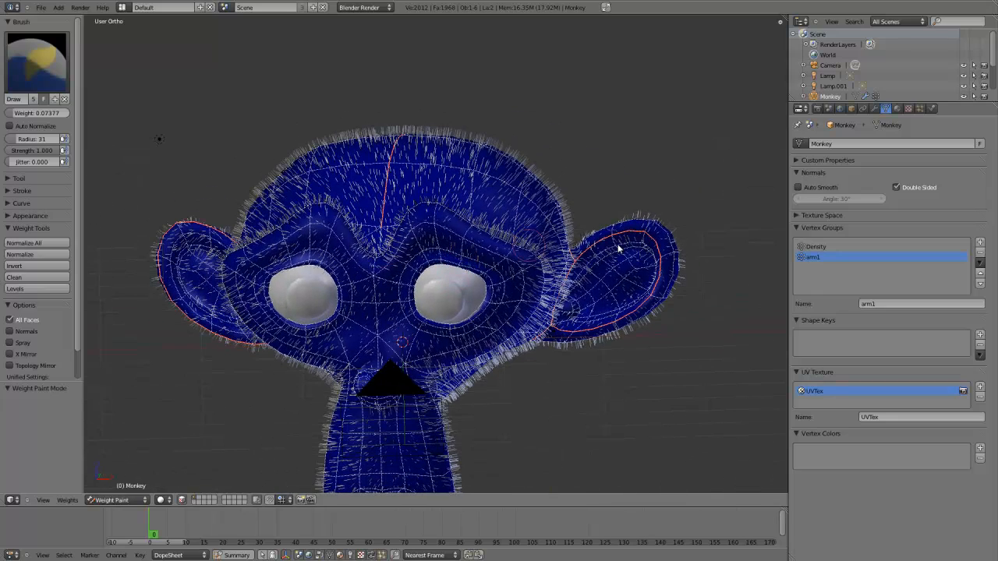
click(816, 247)
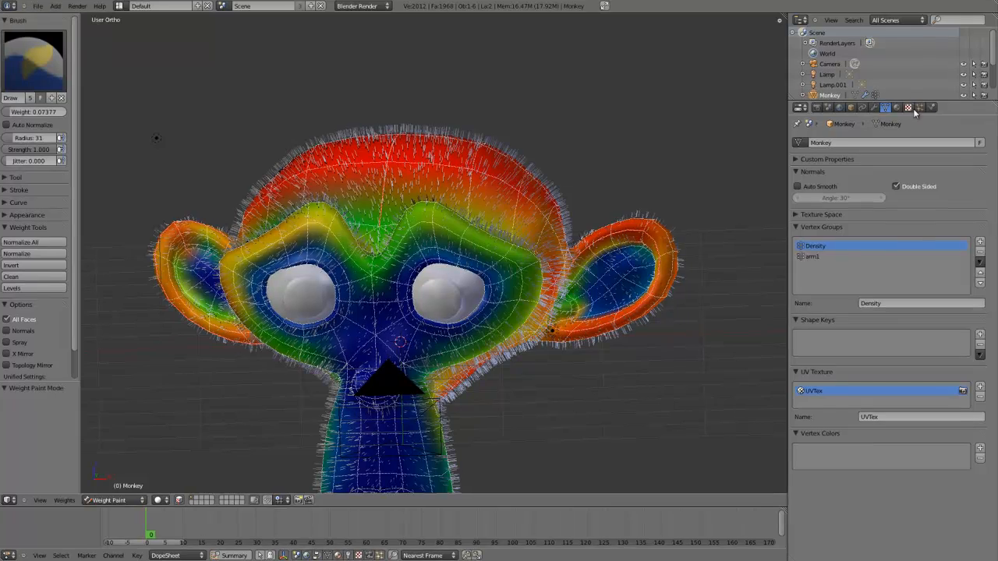
Return the monkey to Object Mode and assign the Density vertex group to the particle system's Density.
click(918, 108)
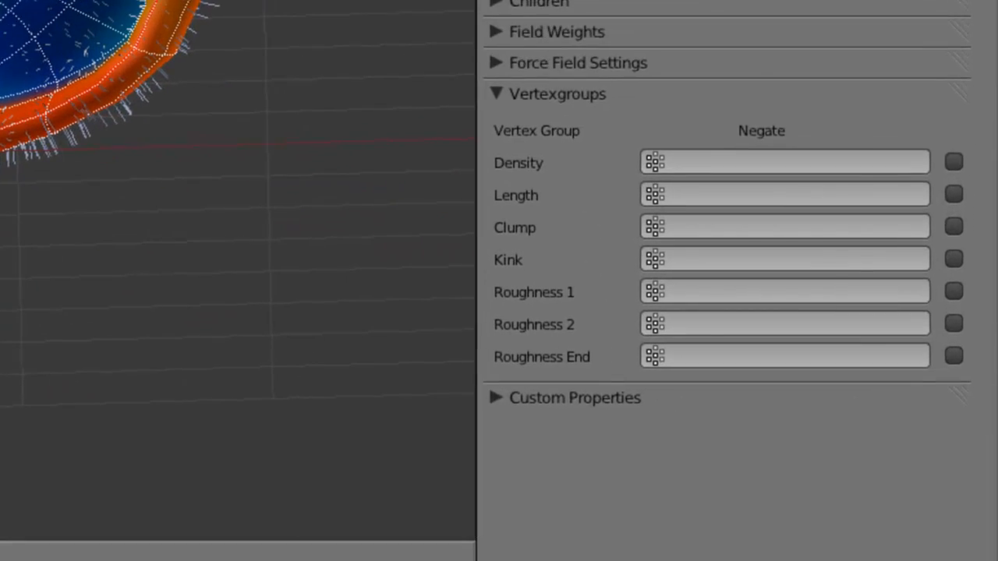
key(ctrl+Tab)
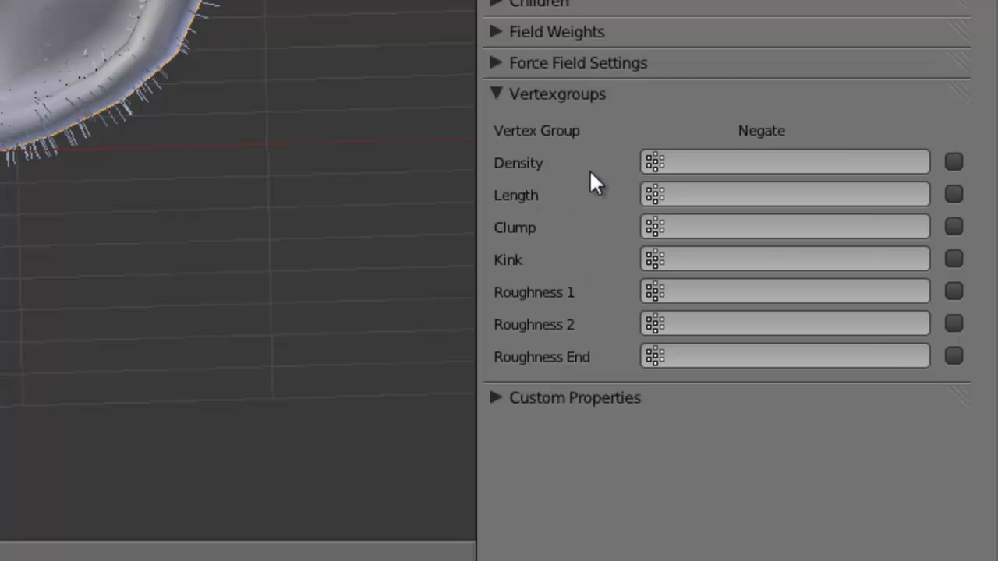
click(747, 164)
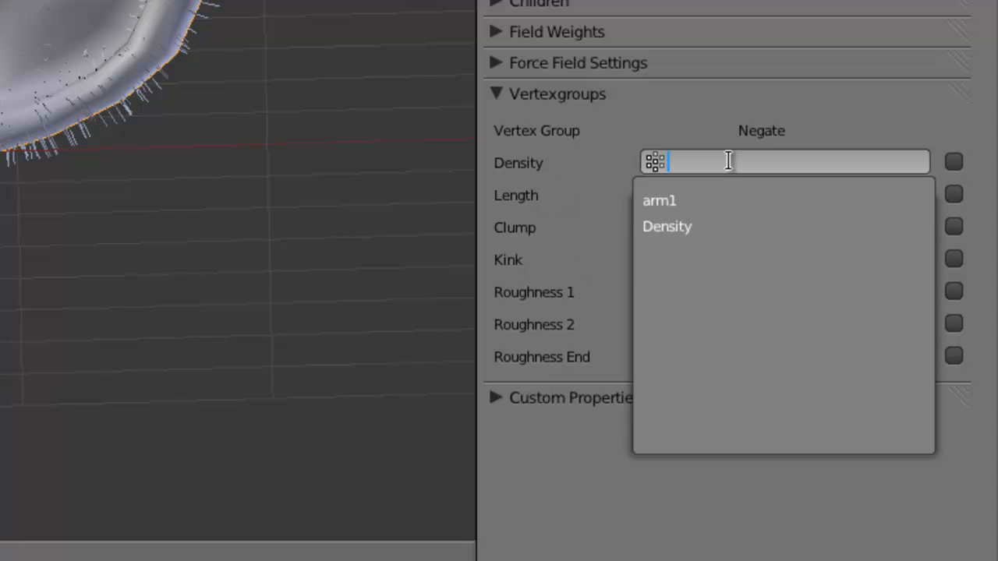
click(713, 233)
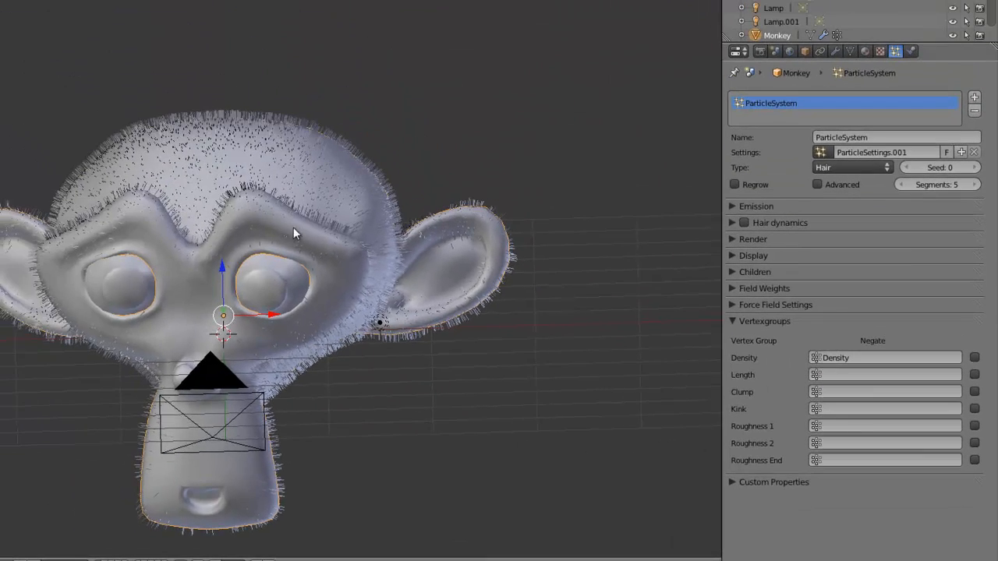
Examine the hair distribution on the monkey's face, nose and muzzle up close.
middle_drag(294, 229, 216, 351)
scroll(214, 347, up, 2)
shift+middle_drag(148, 396, 262, 203)
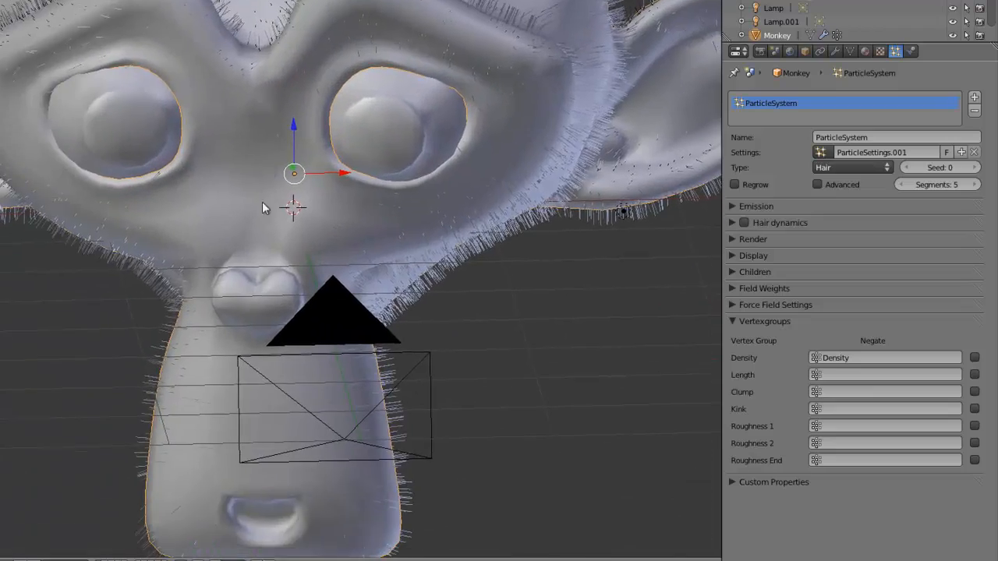
middle_drag(246, 261, 225, 278)
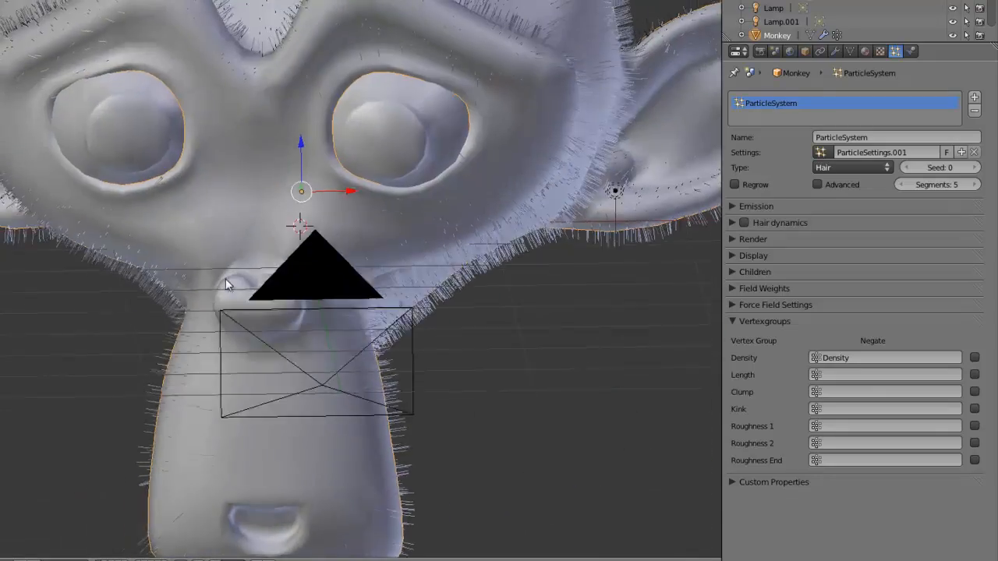
scroll(297, 236, down, 2)
mouse_move(325, 260)
middle_down()
mouse_move(271, 256)
mouse_move(331, 208)
mouse_move(357, 272)
mouse_move(323, 254)
mouse_move(328, 242)
middle_up()
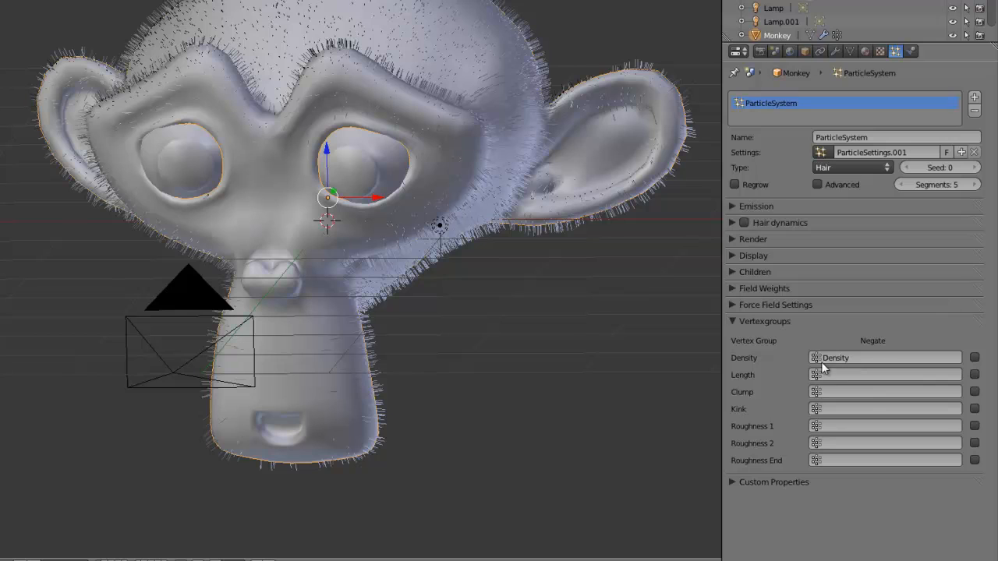
Clear the vertex group from the particle system's Density and assign the Density group to Length.
click(882, 356)
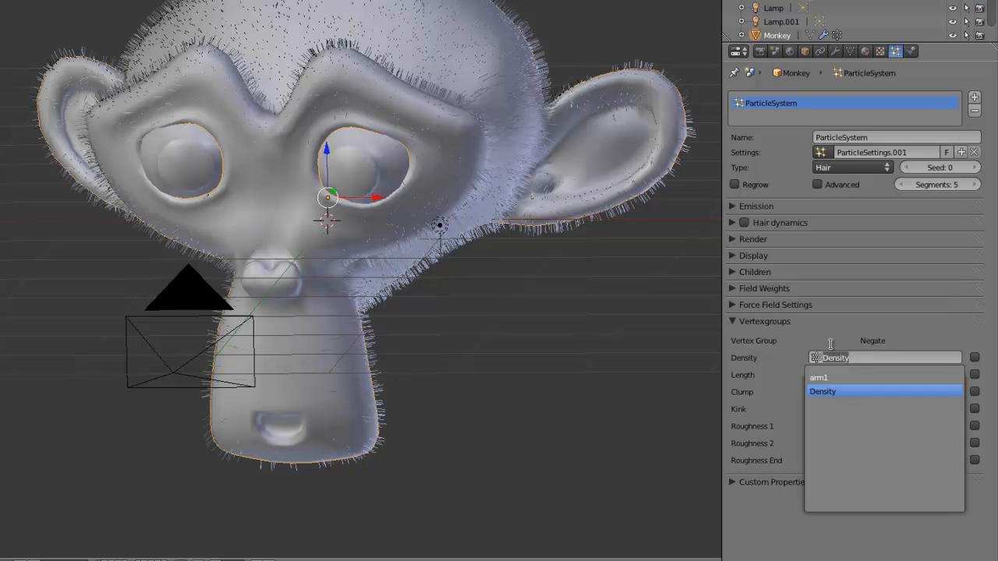
key(BackSpace)
key(Return)
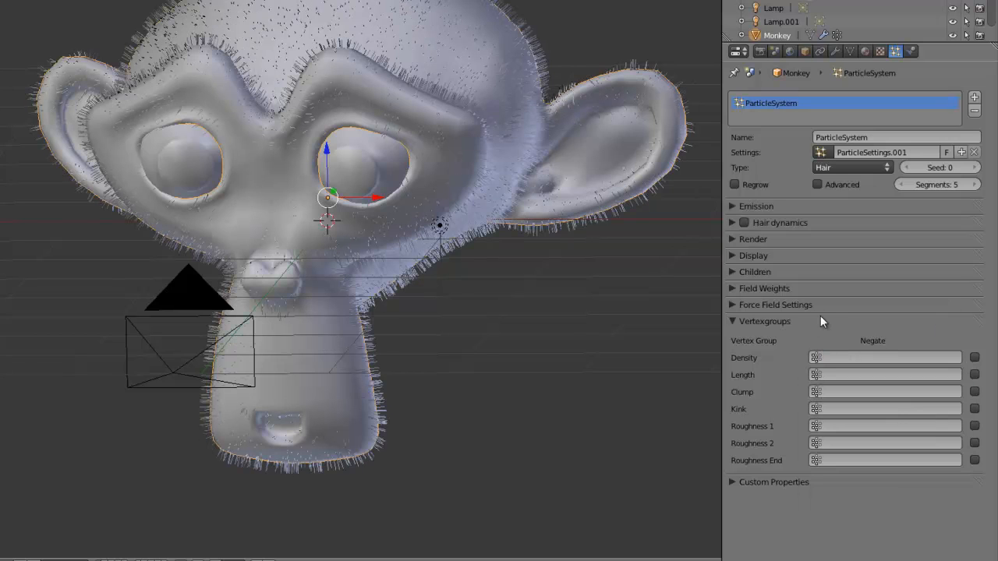
click(843, 375)
click(854, 409)
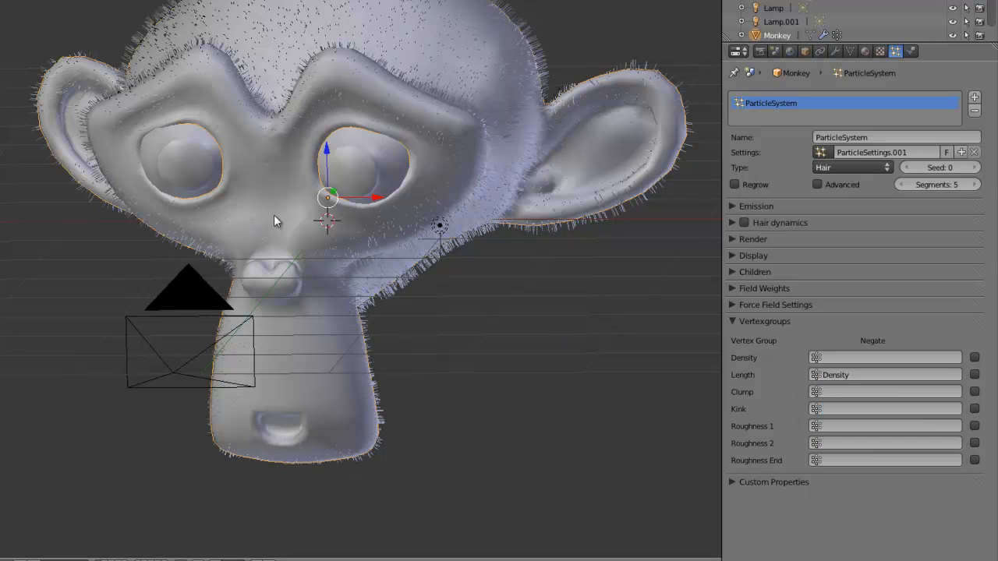
Examine the hair length across the monkey's face, forehead and ears.
middle_drag(275, 218, 302, 230)
scroll(281, 234, up, 4)
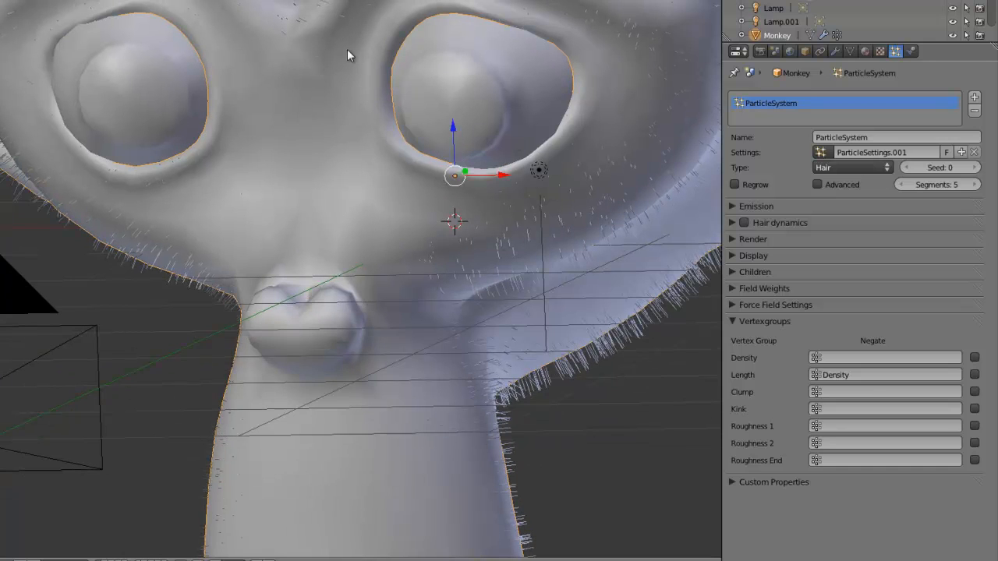
middle_drag(255, 298, 279, 261)
scroll(273, 226, down, 4)
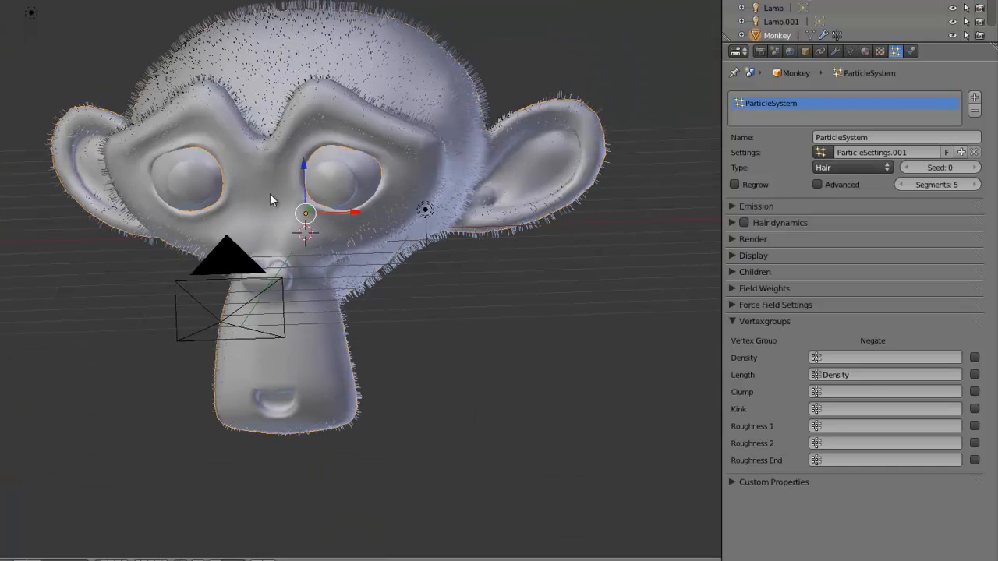
middle_drag(270, 194, 303, 248)
scroll(290, 246, up, 3)
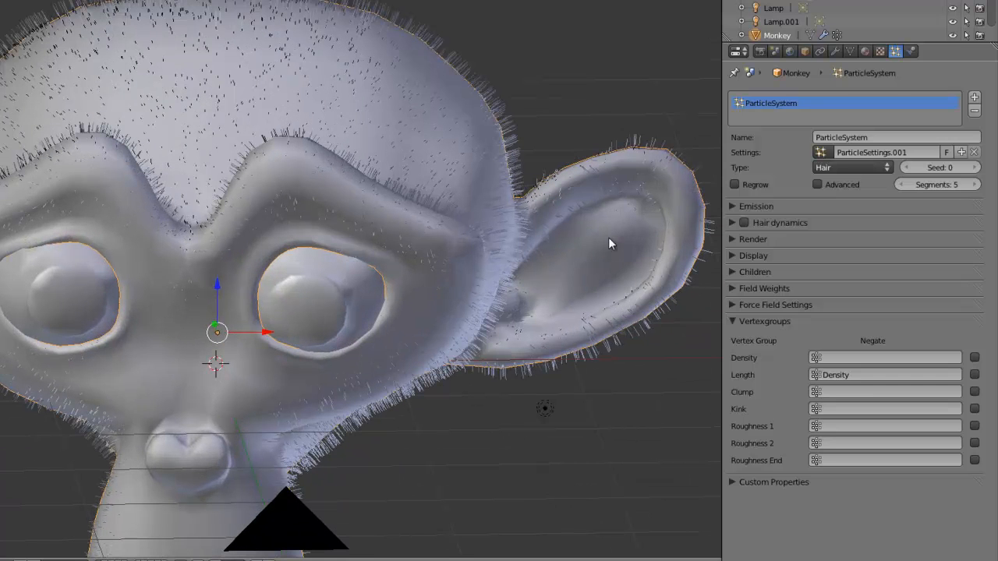
middle_drag(599, 265, 328, 261)
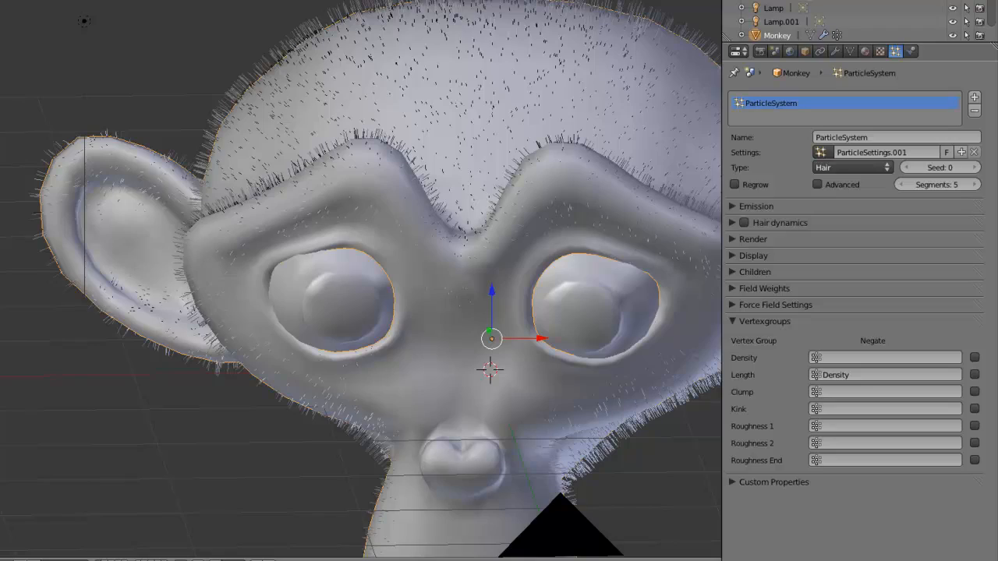
Put the monkey into Weight Paint mode and paint a very low weight over the whole inside of its right ear.
key(ctrl+Tab)
shift+middle_drag(78, 322, 243, 358)
scroll(243, 358, up, 5)
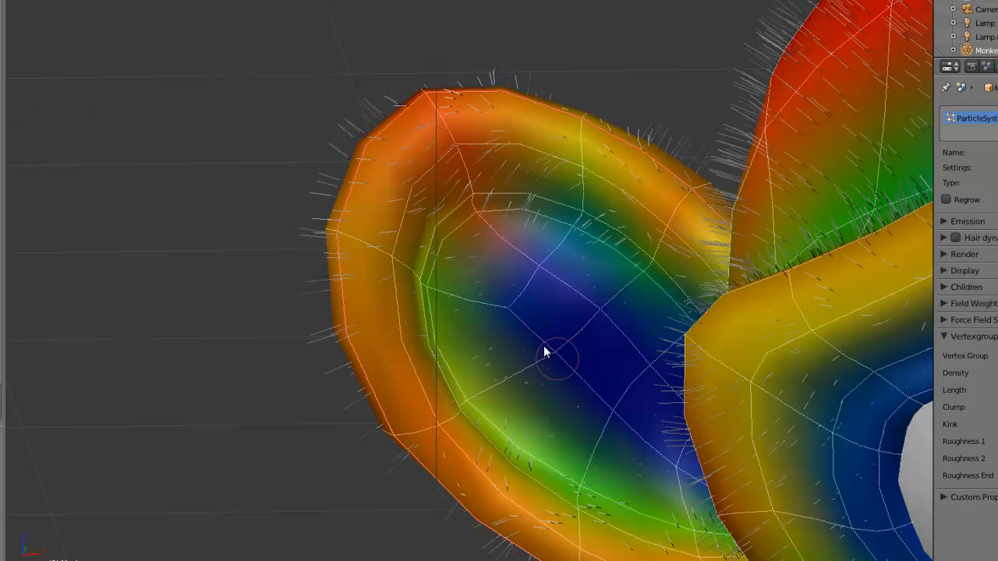
mouse_move(517, 379)
mouse_down()
mouse_move(484, 399)
mouse_move(472, 338)
mouse_move(449, 333)
mouse_move(435, 308)
mouse_up()
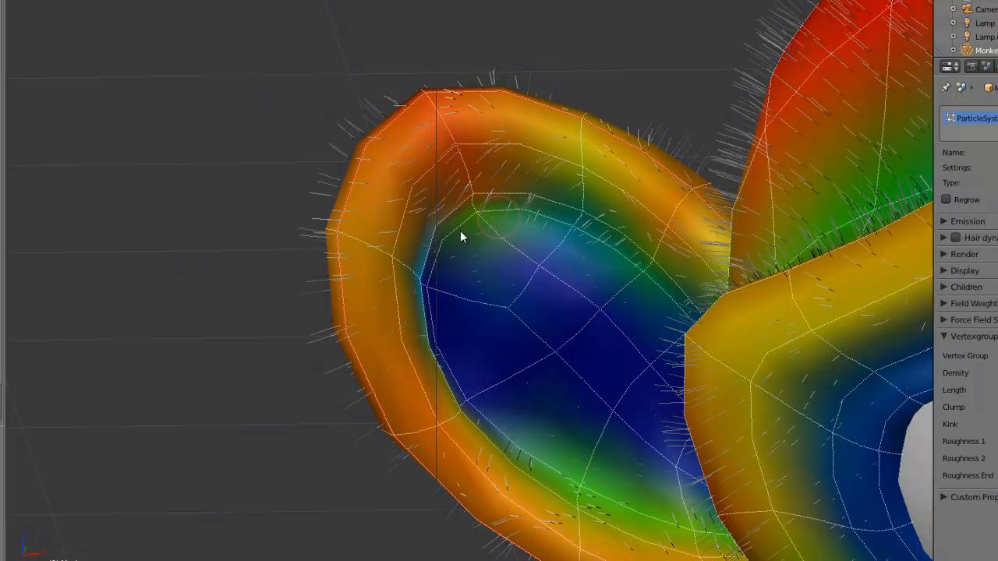
drag(461, 236, 496, 228)
mouse_move(588, 252)
mouse_down()
mouse_move(618, 259)
mouse_move(667, 316)
mouse_up()
mouse_move(587, 321)
shift+middle_down()
mouse_move(551, 290)
mouse_move(431, 236)
shift+middle_up()
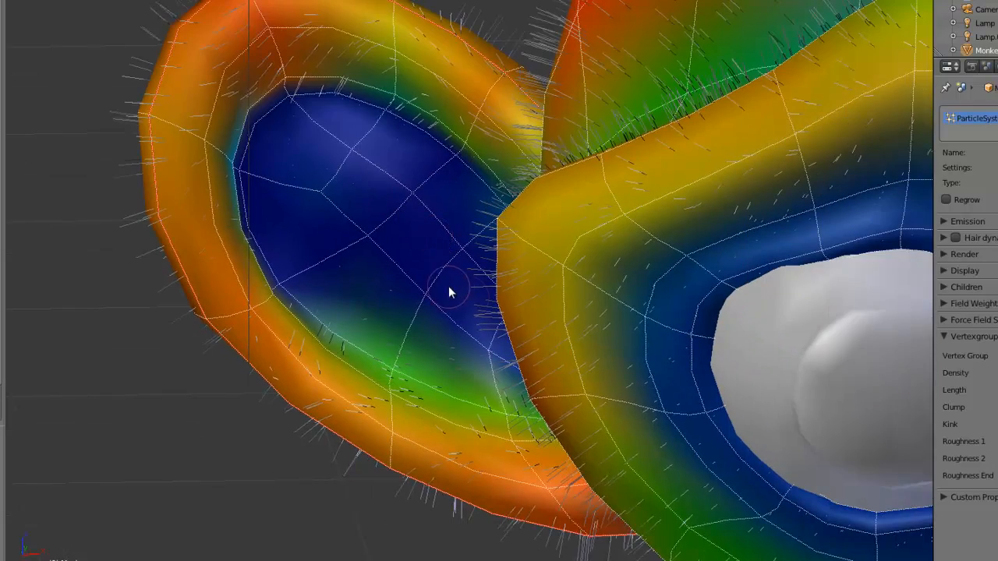
middle_drag(449, 286, 773, 480)
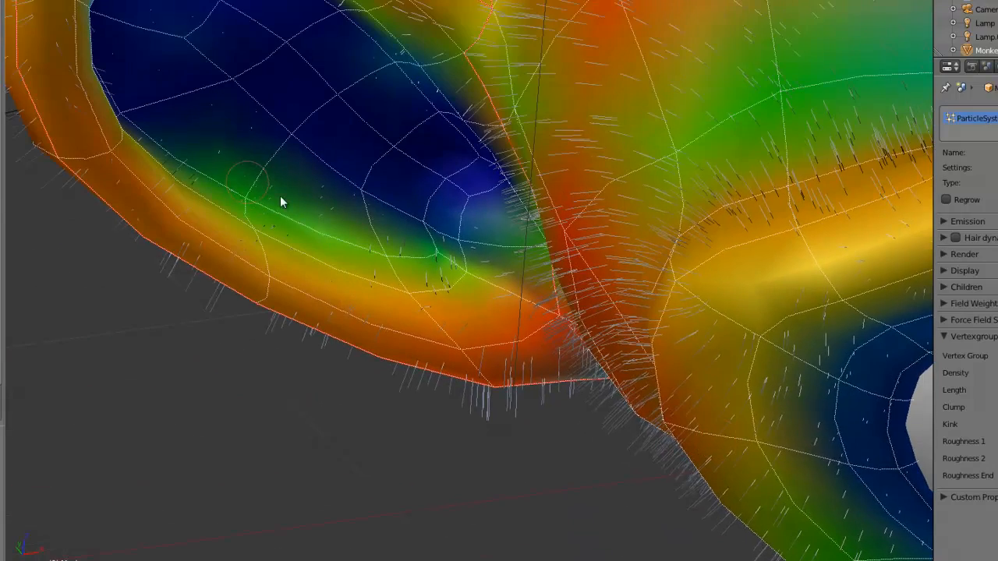
mouse_move(250, 199)
mouse_down()
mouse_move(347, 218)
mouse_move(398, 257)
mouse_move(429, 261)
mouse_move(376, 191)
mouse_up()
Paint the inside of the monkey's left ear with weight 0.000.
middle_drag(376, 186, 561, 351)
scroll(565, 344, down, 5)
shift+middle_drag(776, 359, 270, 327)
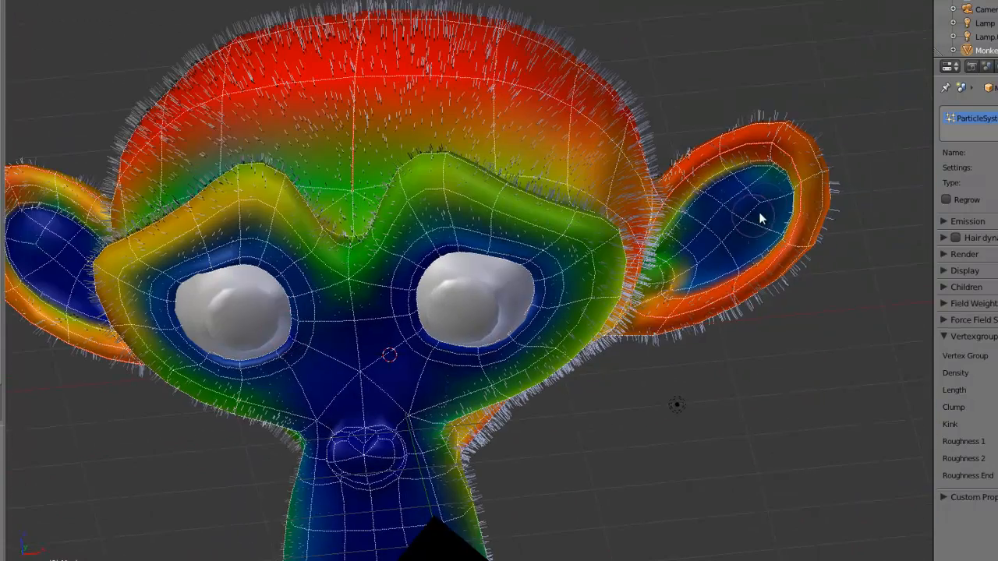
drag(740, 193, 687, 236)
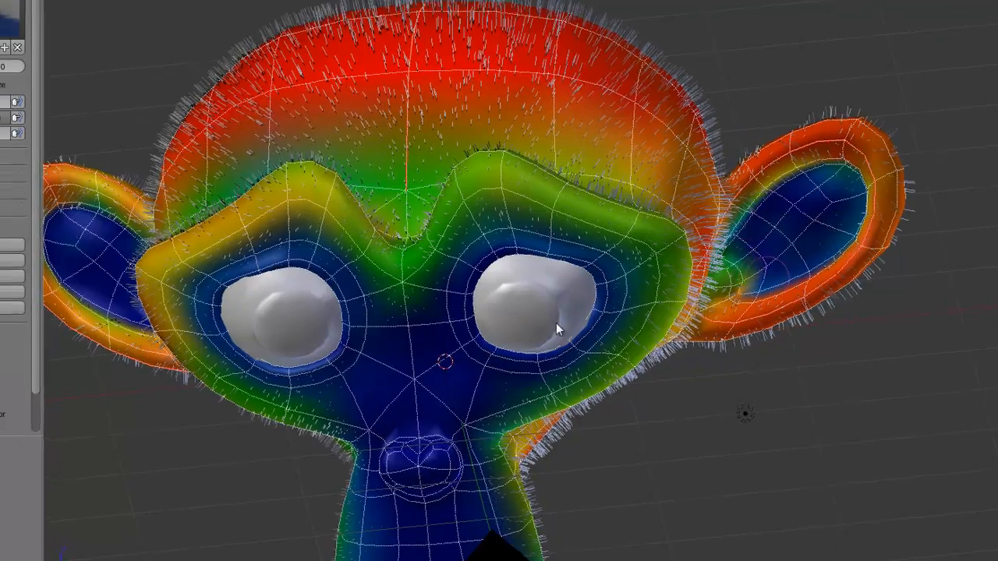
Paint weight 0.689 down both sides of the monkey's muzzle and along the chin.
scroll(460, 309, down, 4)
middle_drag(446, 306, 418, 260)
scroll(418, 413, up, 1)
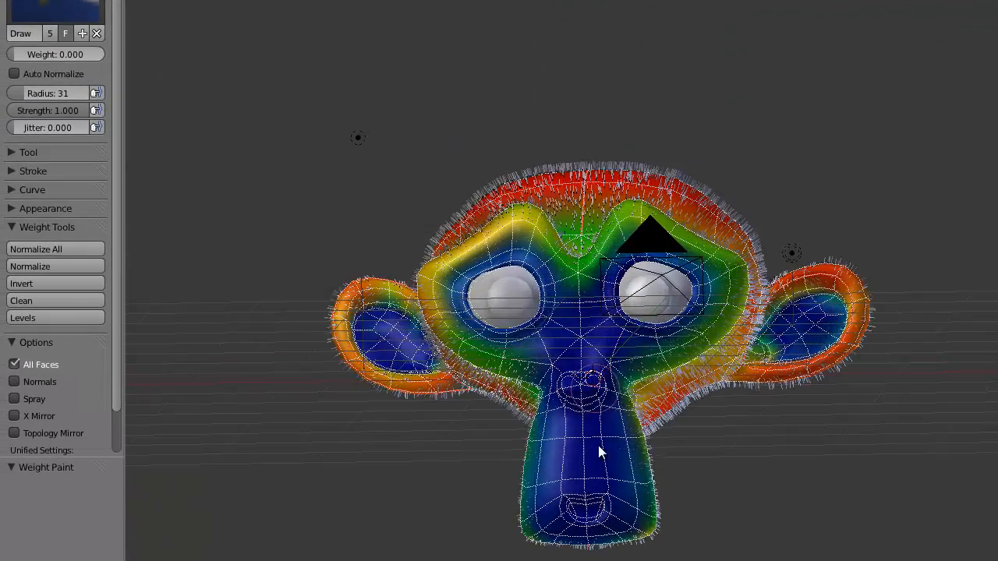
scroll(598, 445, up, 2)
shift+middle_drag(559, 305, 745, 82)
scroll(663, 374, up, 3)
middle_drag(654, 405, 636, 440)
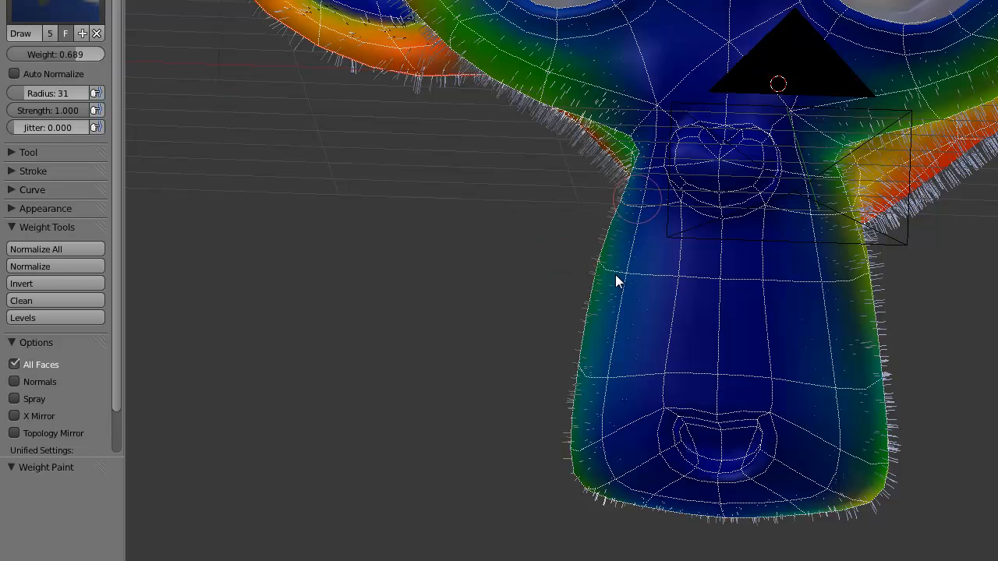
mouse_move(616, 275)
mouse_down()
mouse_move(601, 439)
mouse_move(631, 207)
mouse_up()
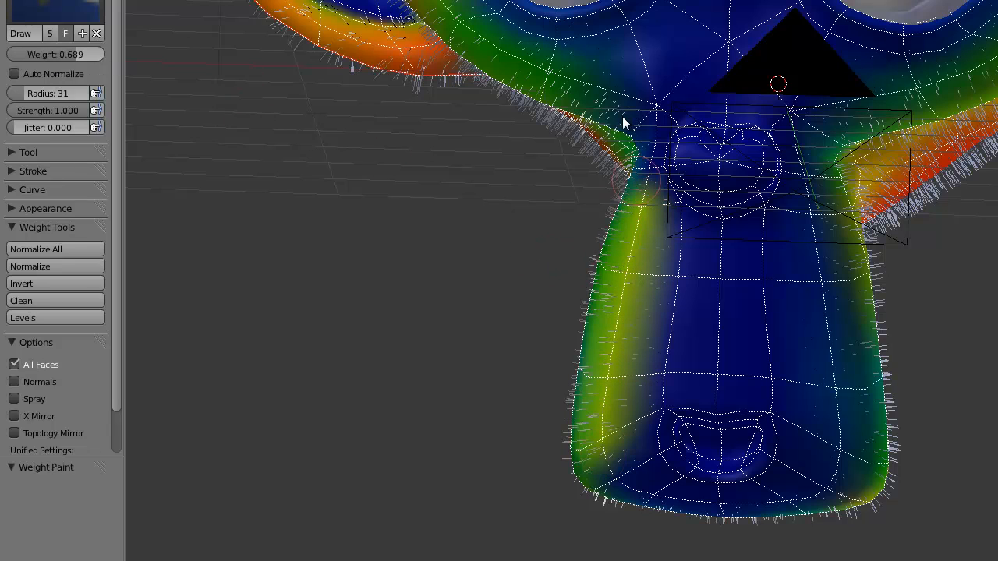
drag(622, 123, 617, 118)
mouse_move(831, 309)
mouse_down()
mouse_move(835, 461)
mouse_move(800, 519)
mouse_move(731, 528)
mouse_move(681, 508)
mouse_move(532, 517)
mouse_move(613, 483)
mouse_move(731, 539)
mouse_move(713, 511)
mouse_move(874, 530)
mouse_up()
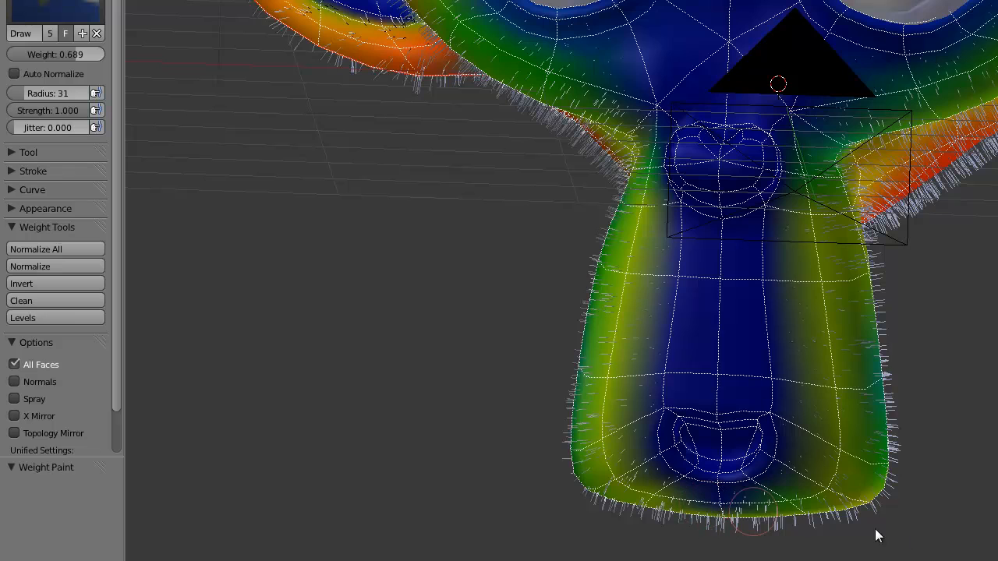
Lower the brush weight to 0.222 and repaint the sides of the muzzle and the chin.
middle_drag(778, 327, 758, 340)
click(52, 51)
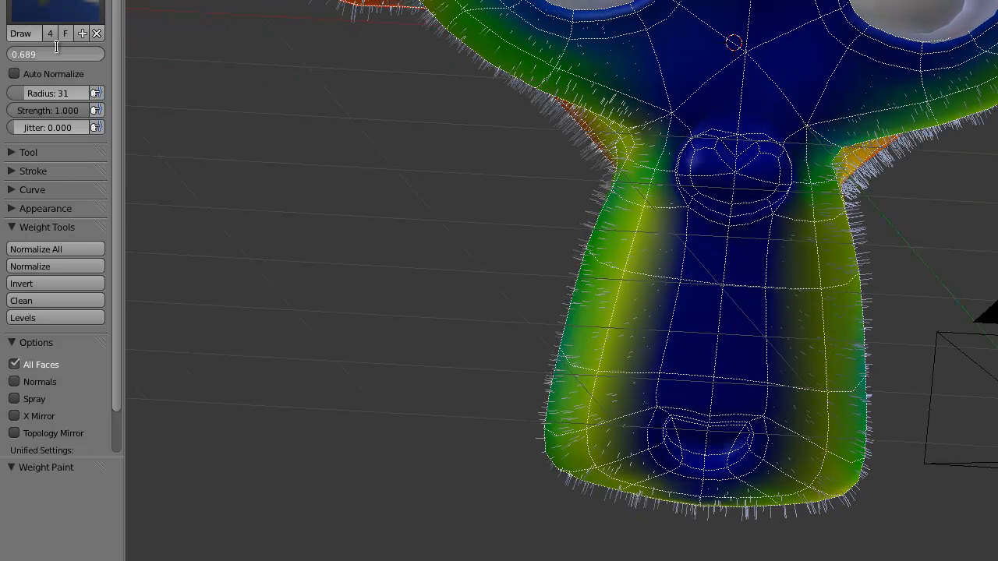
click(57, 55)
click(59, 65)
drag(79, 56, 9, 59)
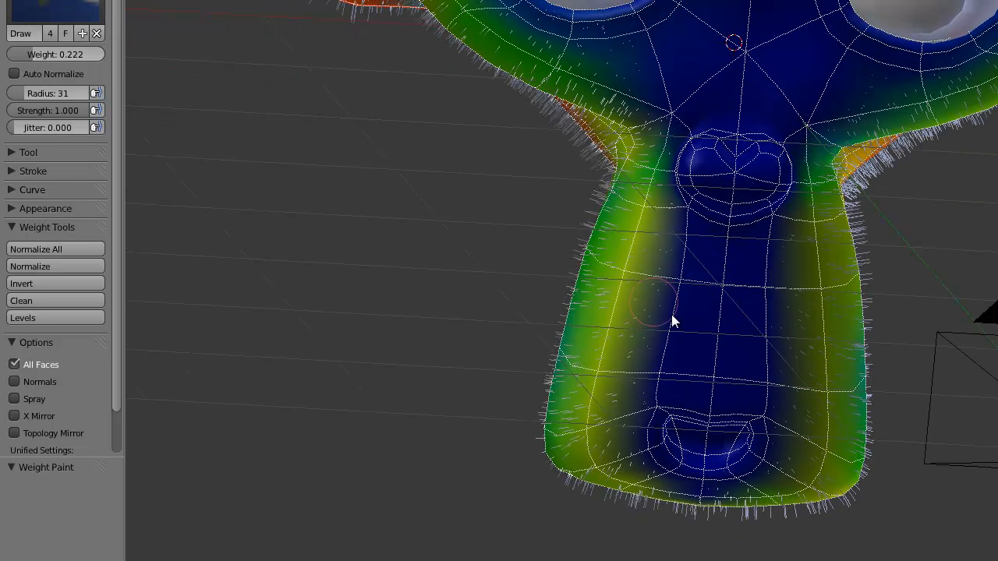
mouse_move(627, 303)
mouse_down()
mouse_move(620, 369)
mouse_move(613, 332)
mouse_move(641, 466)
mouse_move(599, 451)
mouse_up()
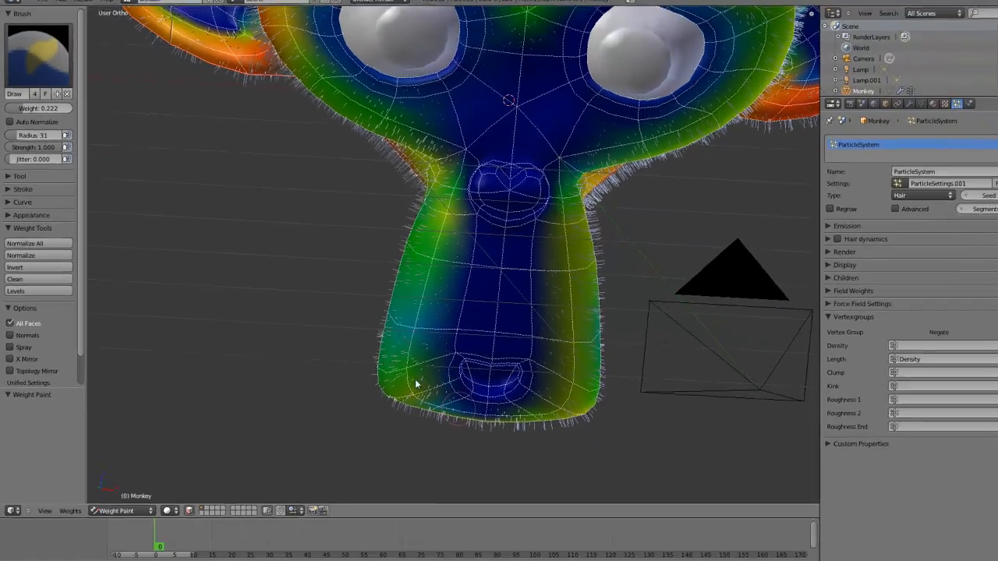
mouse_move(416, 384)
mouse_down()
mouse_move(434, 417)
mouse_move(513, 421)
mouse_move(590, 375)
mouse_move(569, 364)
mouse_up()
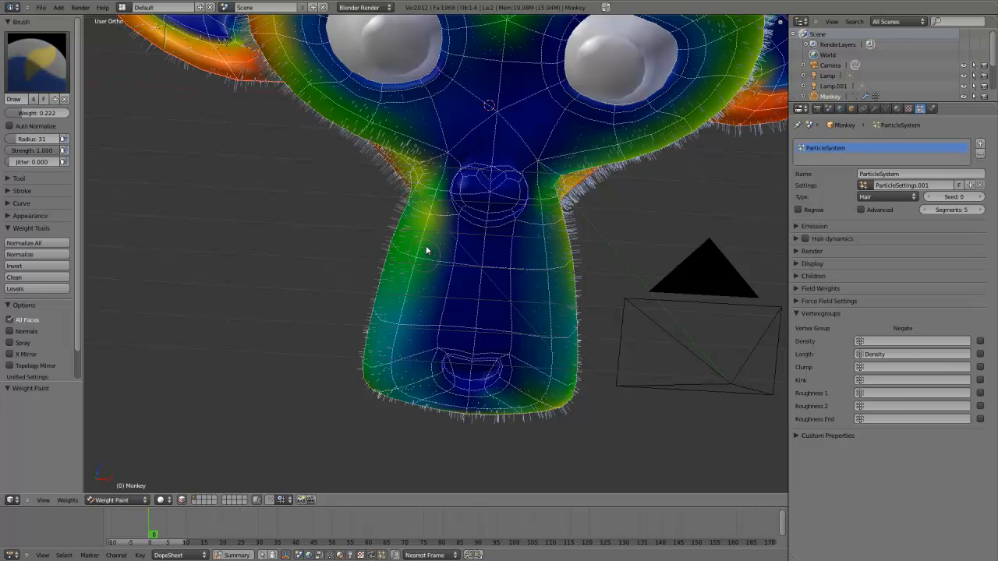
Return the monkey to Object Mode, render the scene to check the fur, and close the render.
click(119, 500)
click(122, 490)
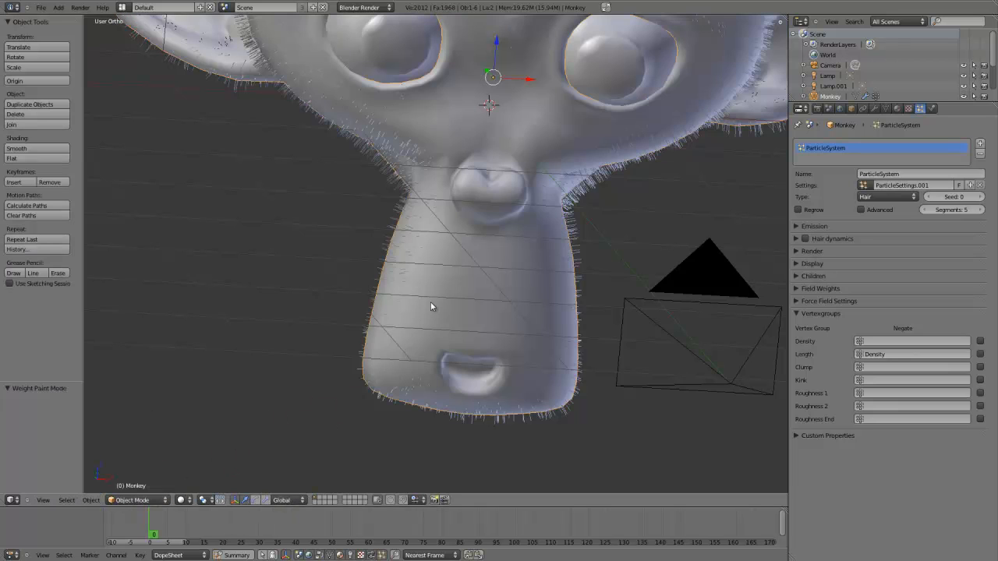
scroll(434, 304, down, 5)
middle_drag(512, 211, 499, 289)
key(F12)
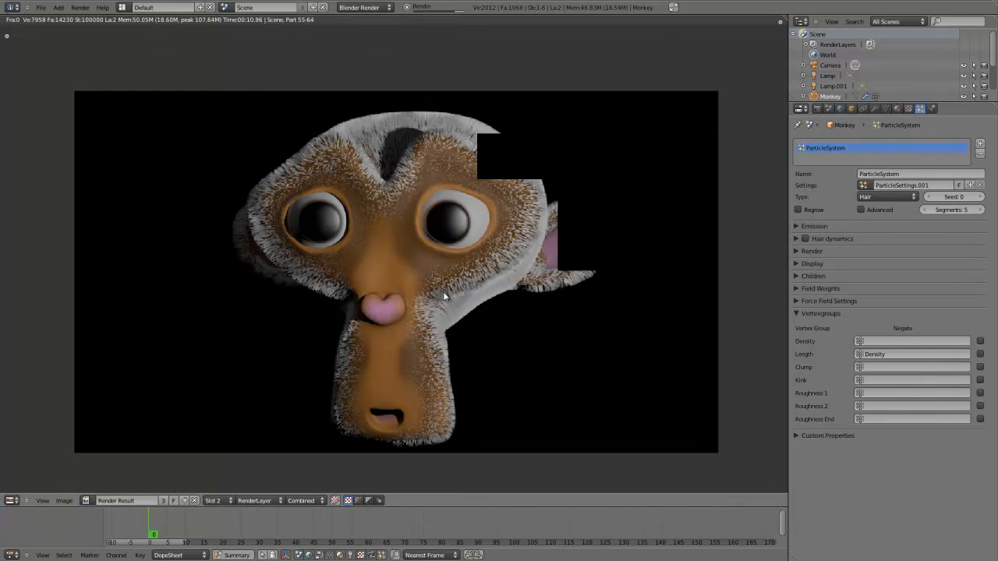
key(Escape)
Put the monkey back into Weight Paint mode with its muzzle in close view.
scroll(432, 235, up, 6)
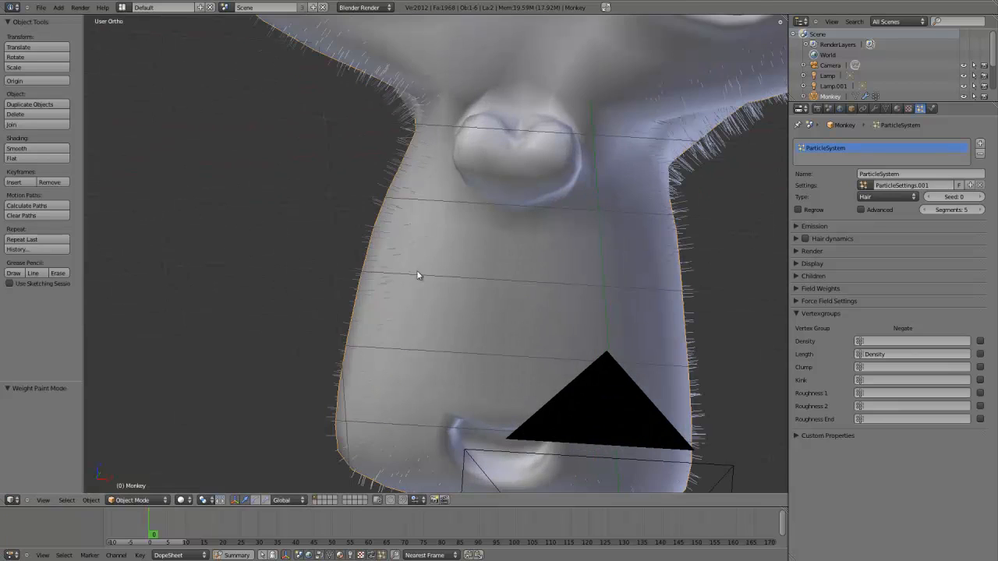
click(136, 500)
click(137, 437)
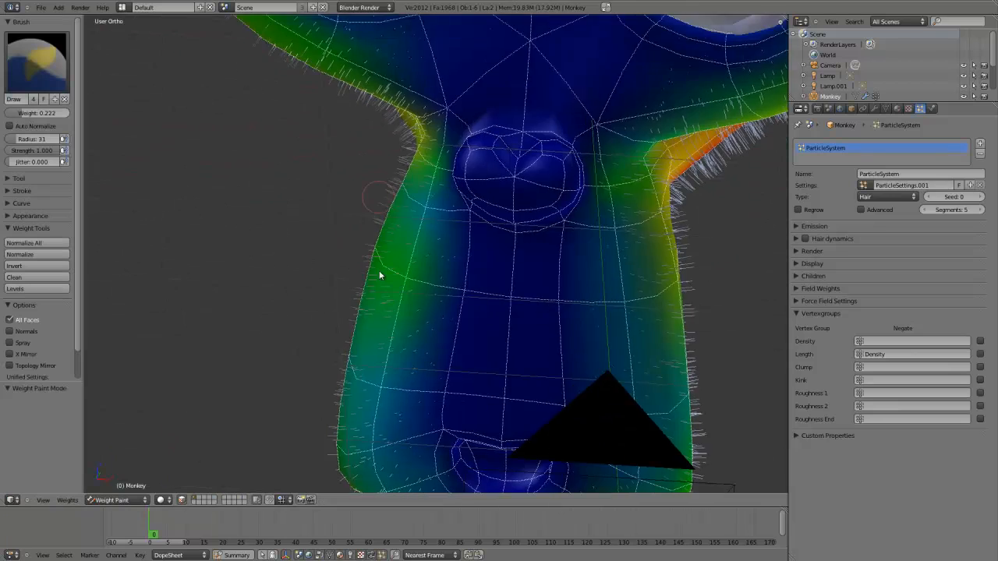
Set the brush weight to 0 and paint around the rims of both of the monkey's eye sockets.
scroll(429, 269, down, 3)
middle_drag(429, 270, 455, 208)
drag(40, 114, 4, 118)
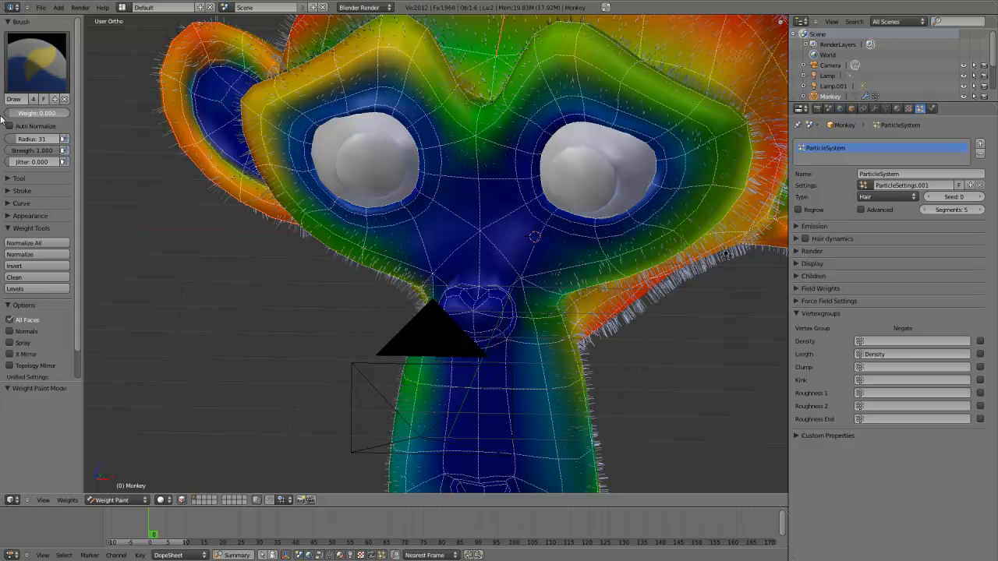
scroll(449, 184, up, 3)
shift+middle_drag(416, 182, 398, 267)
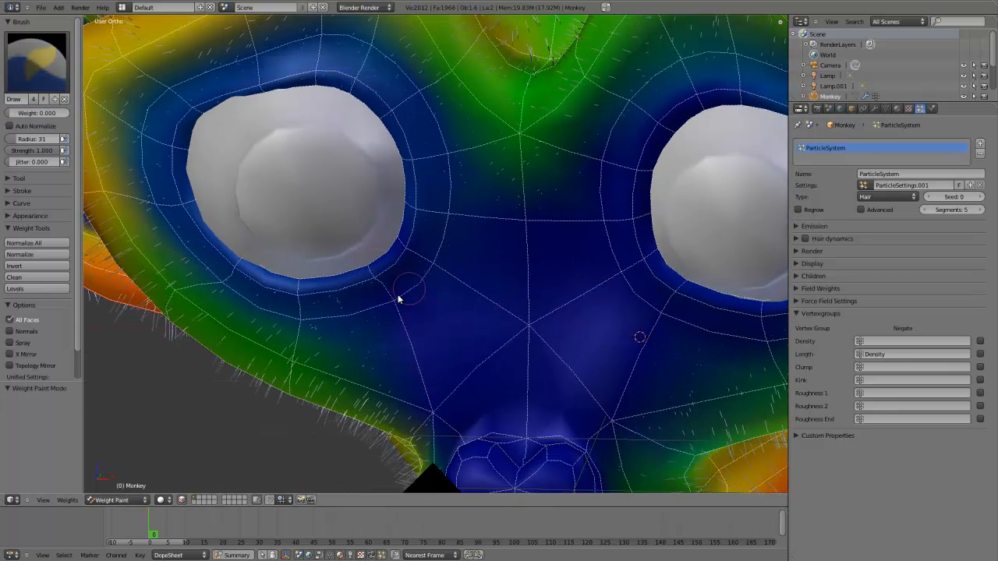
mouse_move(420, 271)
mouse_down()
mouse_move(442, 189)
mouse_move(414, 96)
mouse_move(382, 63)
mouse_move(321, 39)
mouse_move(190, 86)
mouse_move(152, 123)
mouse_move(153, 193)
mouse_move(218, 273)
mouse_move(338, 273)
mouse_move(403, 211)
mouse_move(380, 126)
mouse_move(335, 87)
mouse_move(195, 127)
mouse_move(223, 261)
mouse_move(368, 265)
mouse_up()
mouse_move(283, 312)
mouse_down()
mouse_move(430, 283)
mouse_move(421, 163)
mouse_move(348, 112)
mouse_up()
mouse_move(488, 328)
shift+middle_down()
mouse_move(300, 320)
mouse_move(211, 367)
shift+middle_up()
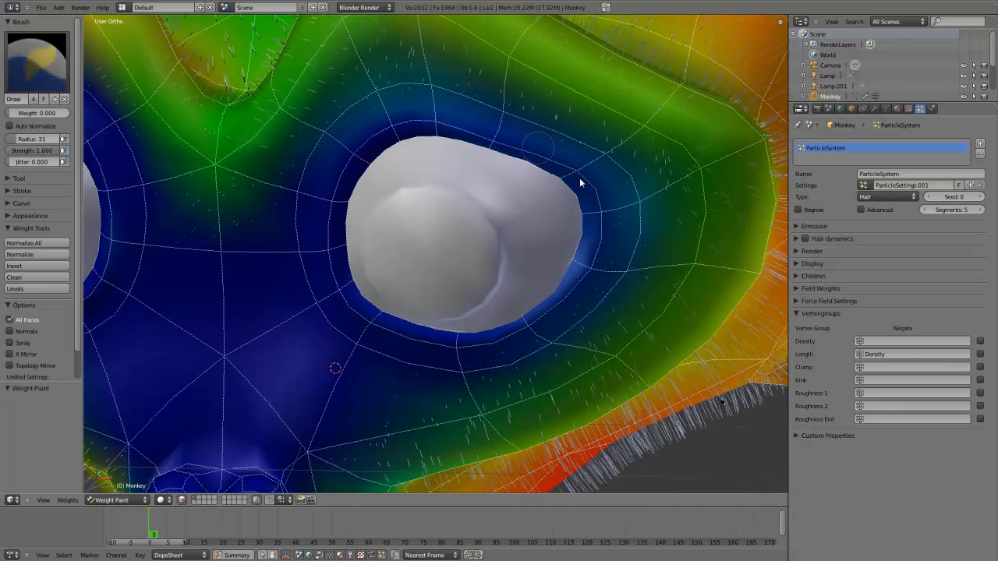
mouse_move(602, 162)
mouse_down()
mouse_move(472, 98)
mouse_move(363, 95)
mouse_move(299, 203)
mouse_move(438, 355)
mouse_move(538, 350)
mouse_move(626, 236)
mouse_move(621, 174)
mouse_move(564, 348)
mouse_move(432, 392)
mouse_move(637, 172)
mouse_move(570, 291)
mouse_up()
Render the scene to examine the fur around the eyes up close, and close the render.
scroll(436, 273, down, 6)
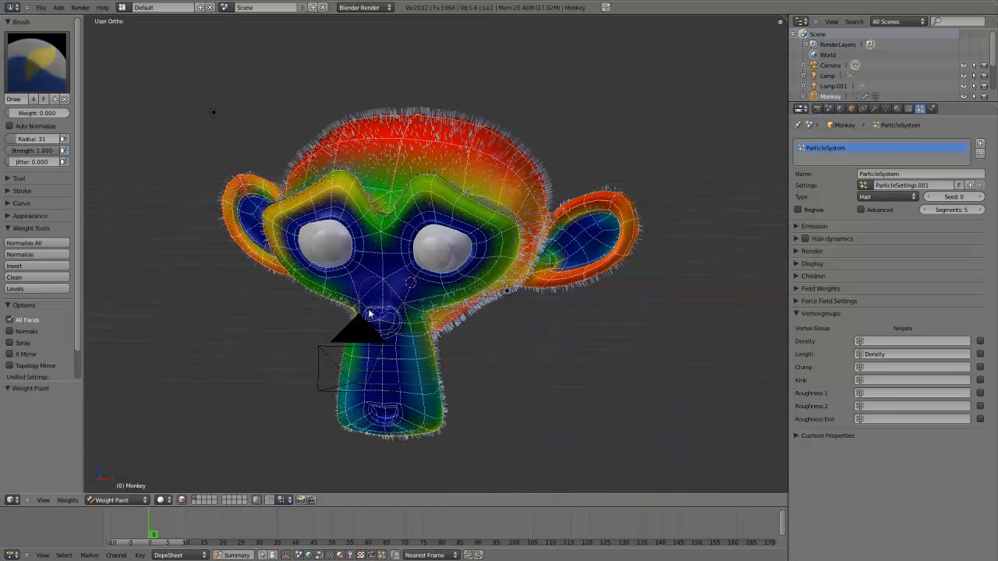
scroll(342, 258, up, 3)
scroll(341, 257, down, 4)
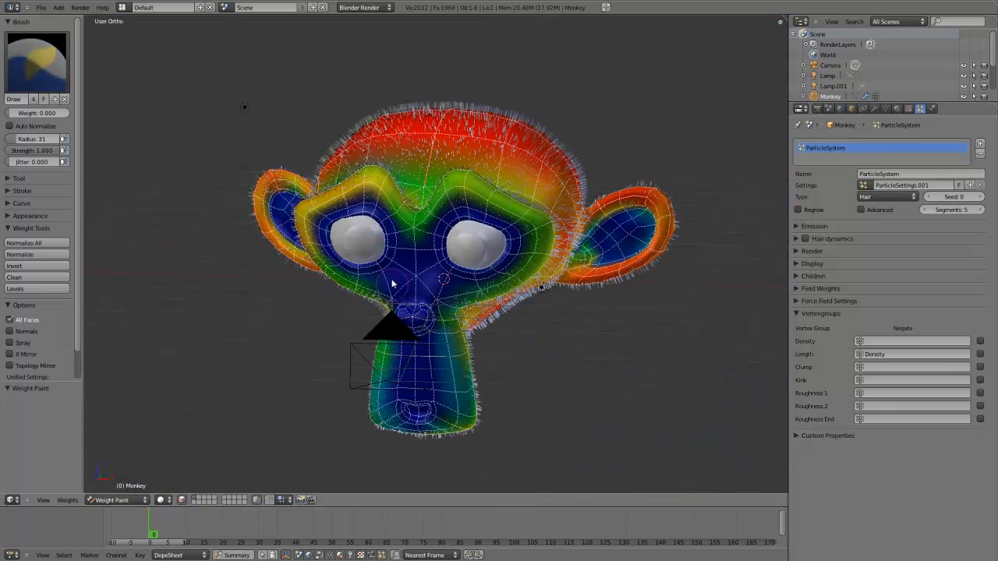
middle_drag(390, 283, 437, 281)
scroll(405, 329, up, 2)
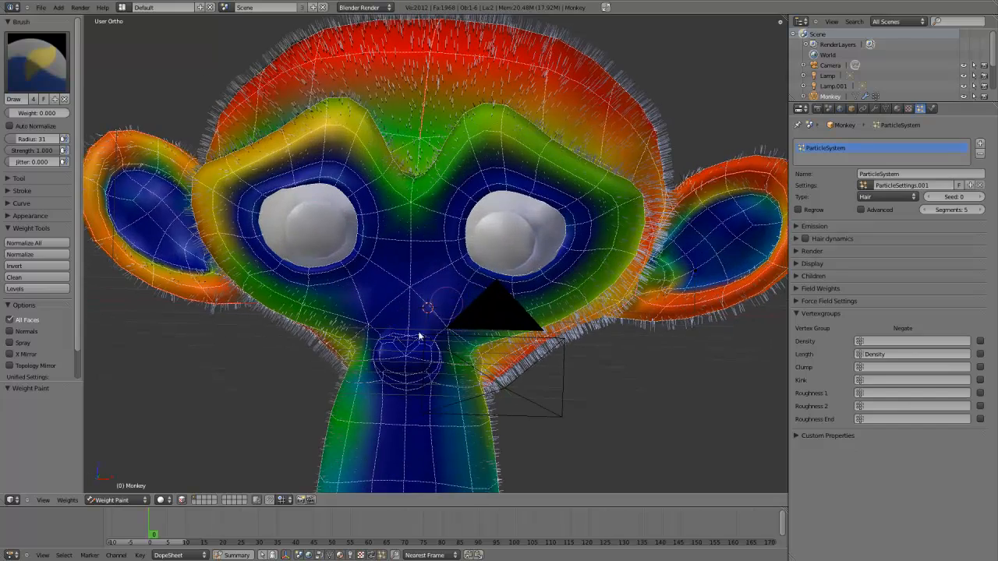
key(F12)
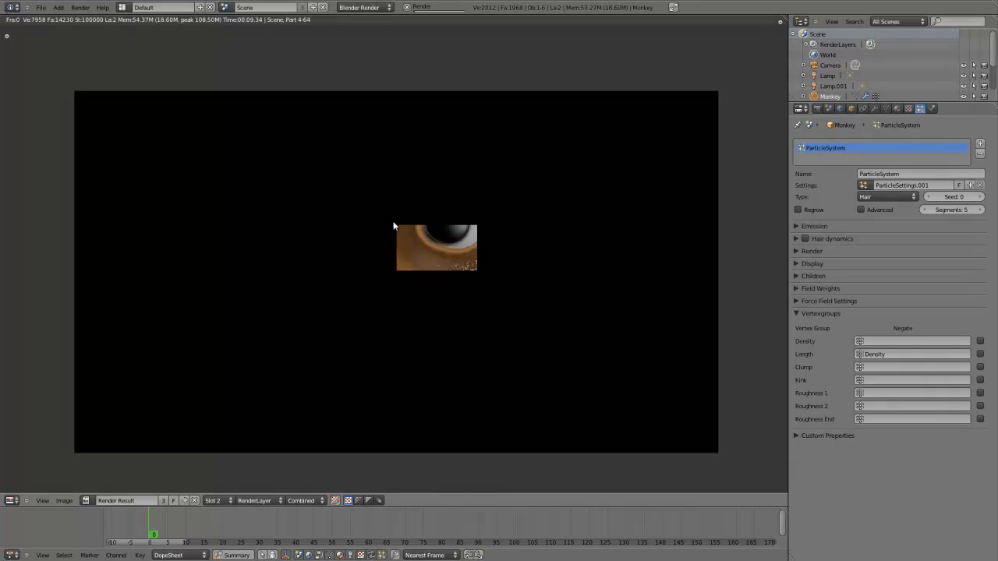
scroll(394, 230, up, 3)
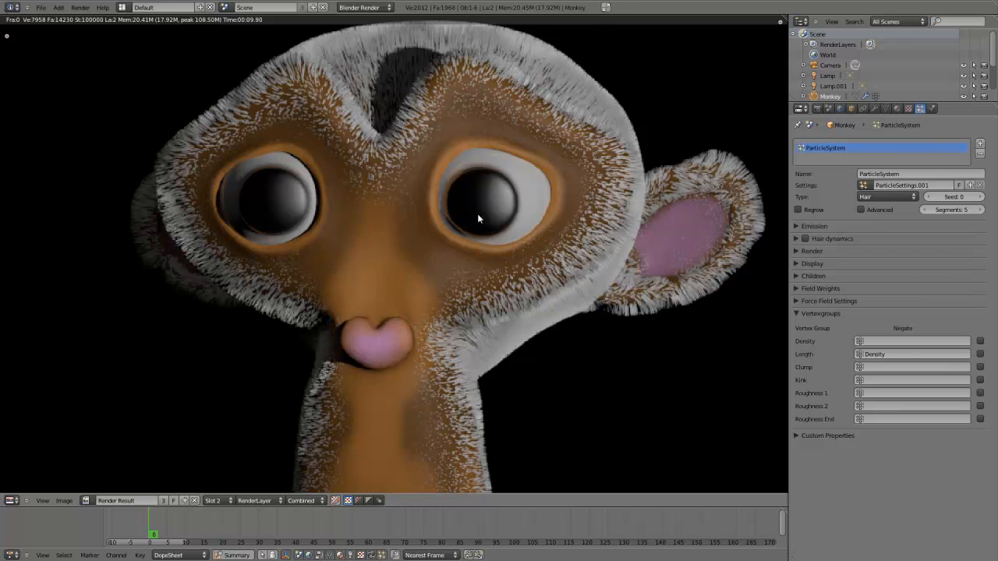
key(Escape)
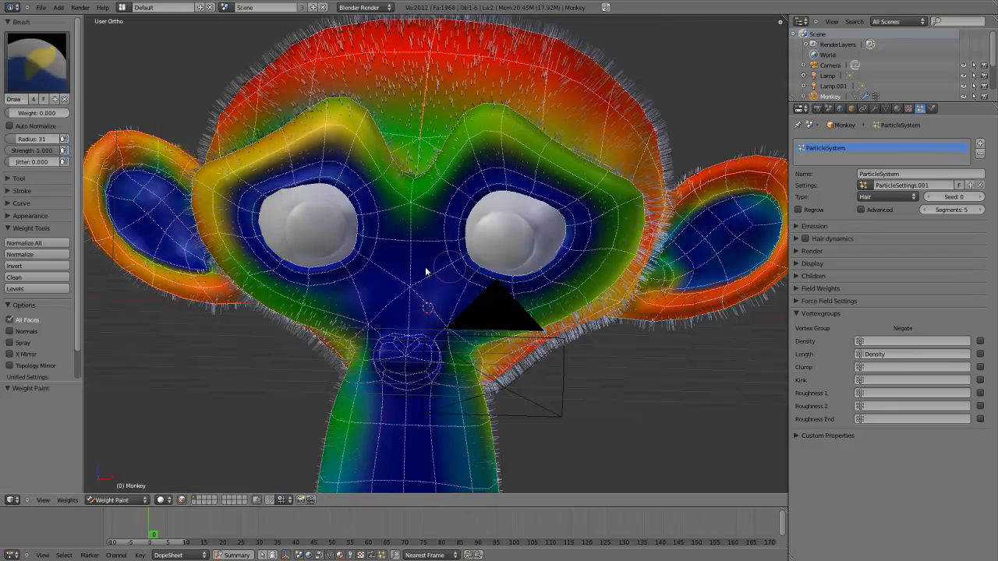
Return the monkey from Weight Paint mode to Object Mode with the whole head in view.
click(136, 500)
click(141, 493)
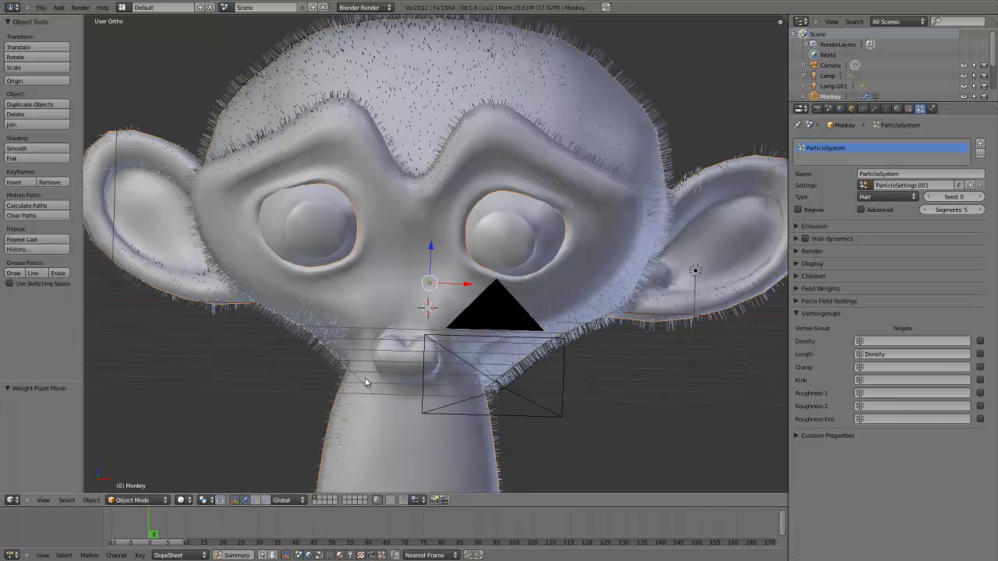
scroll(375, 366, down, 3)
middle_drag(393, 339, 418, 318)
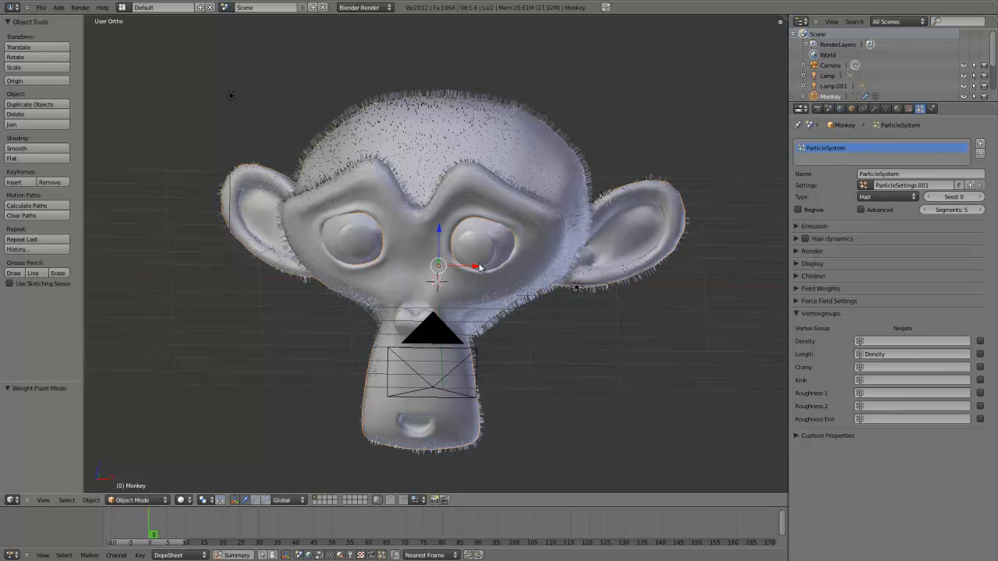
middle_drag(483, 269, 464, 319)
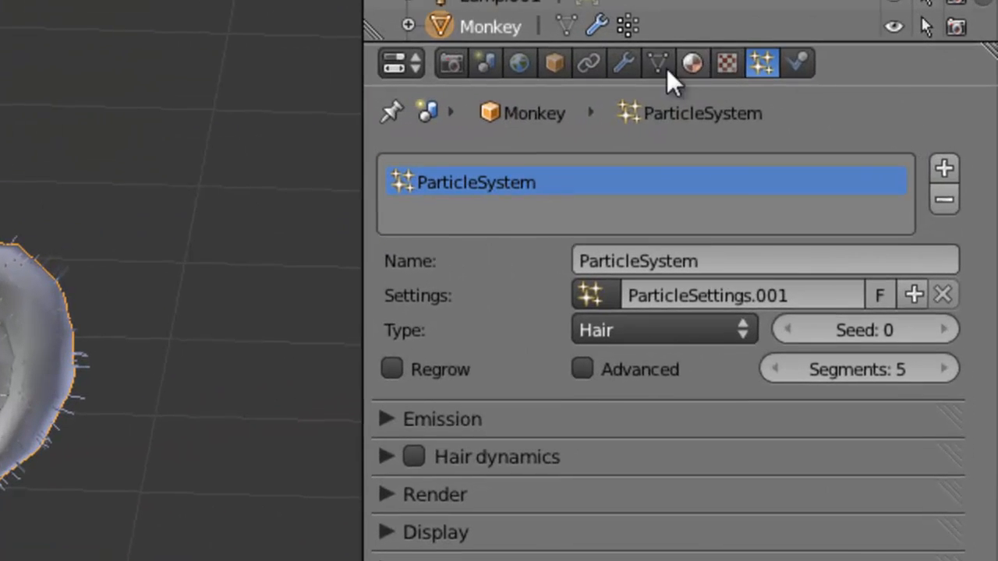
Select Fur Material among the monkey's materials and widen the properties editor to show its settings.
click(694, 65)
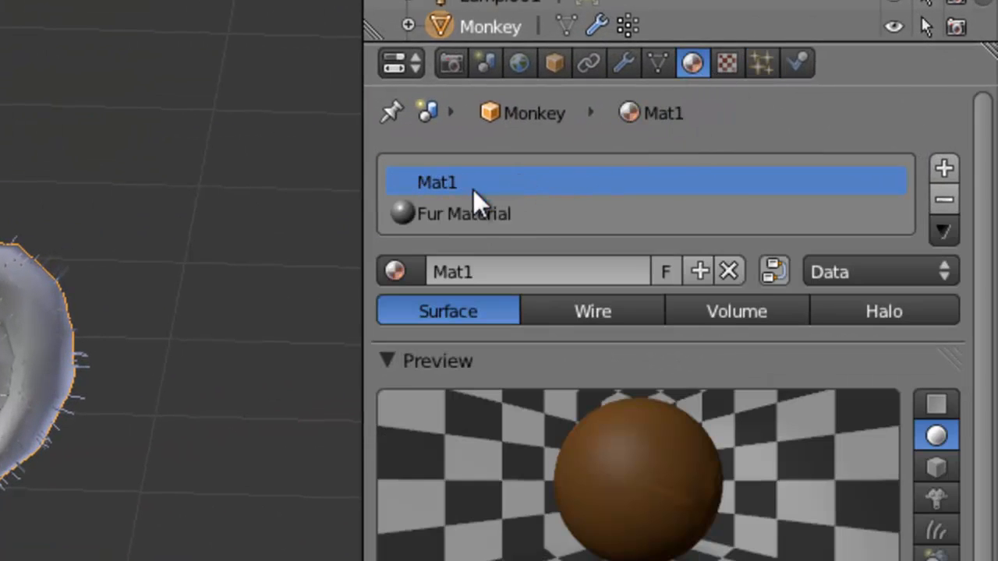
click(512, 214)
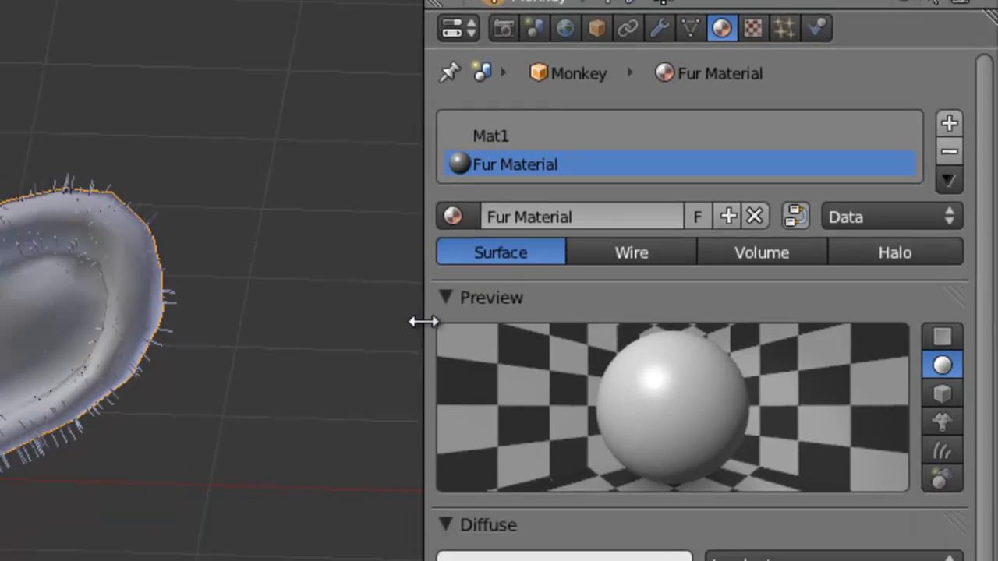
drag(364, 388, 220, 383)
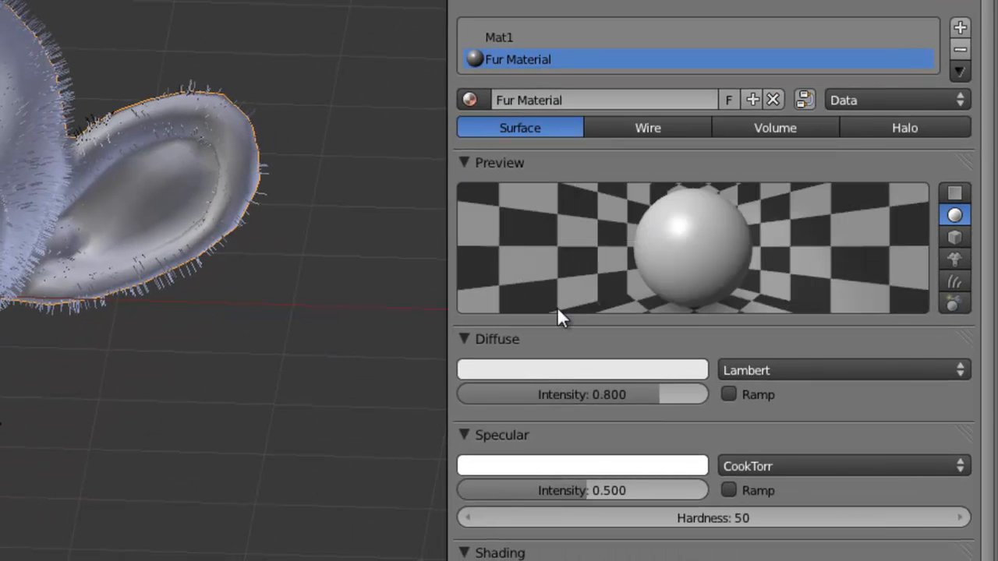
scroll(640, 335, down, 4)
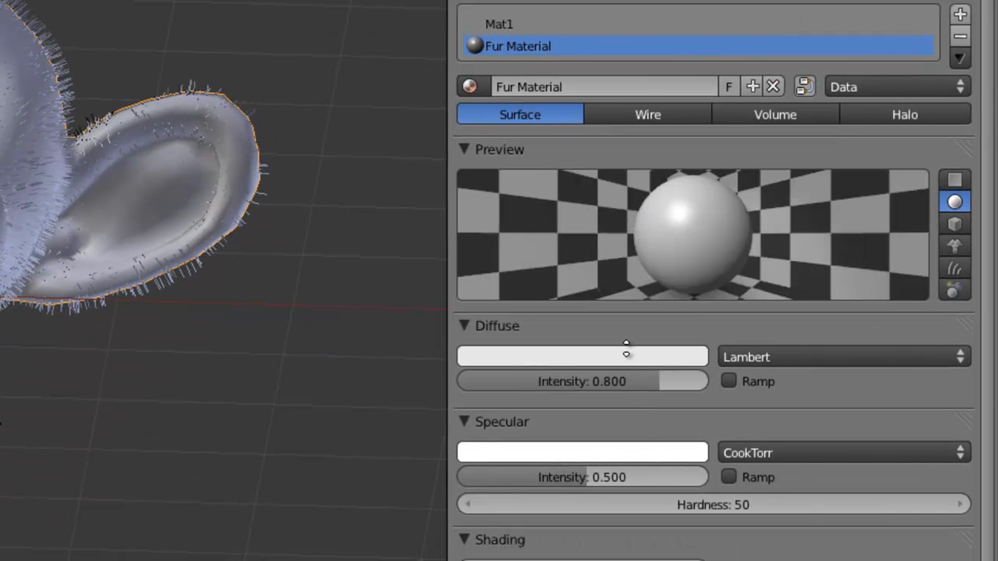
scroll(659, 328, up, 4)
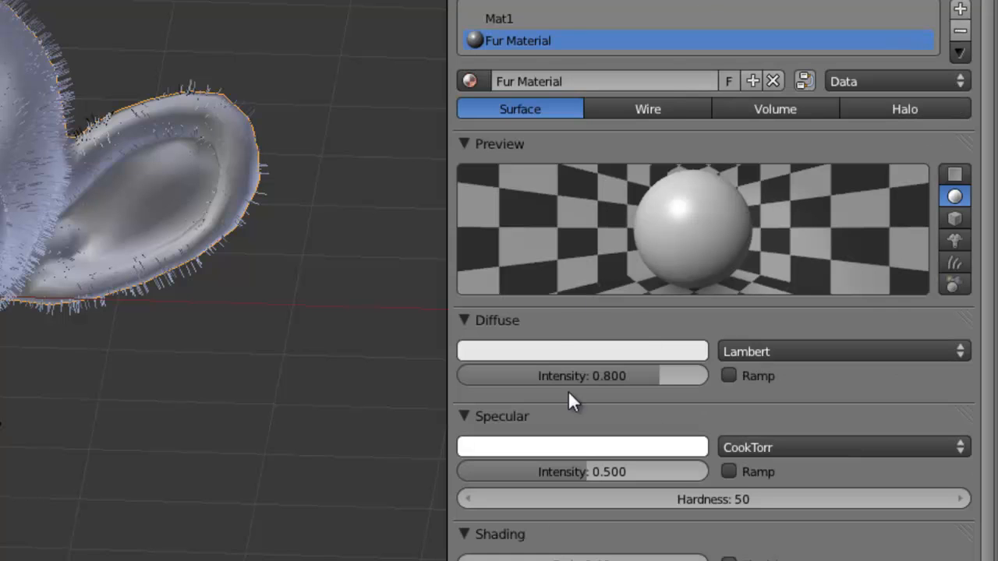
Set the Fur Material's diffuse colour to a brown of R 0.402, G 0.235, B 0.119.
click(561, 354)
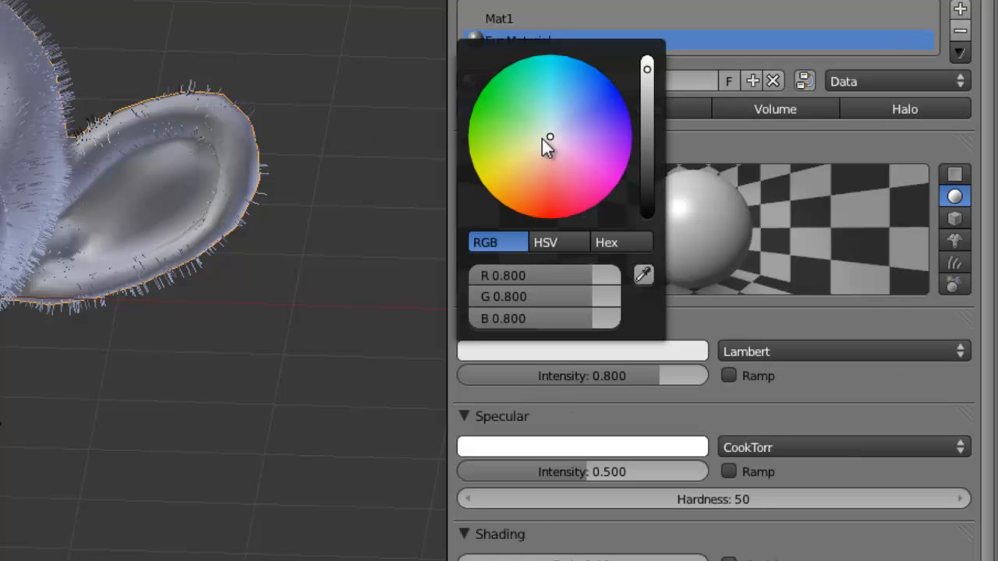
mouse_move(543, 140)
mouse_down()
mouse_move(525, 197)
mouse_move(533, 207)
mouse_move(525, 190)
mouse_up()
click(647, 78)
click(647, 85)
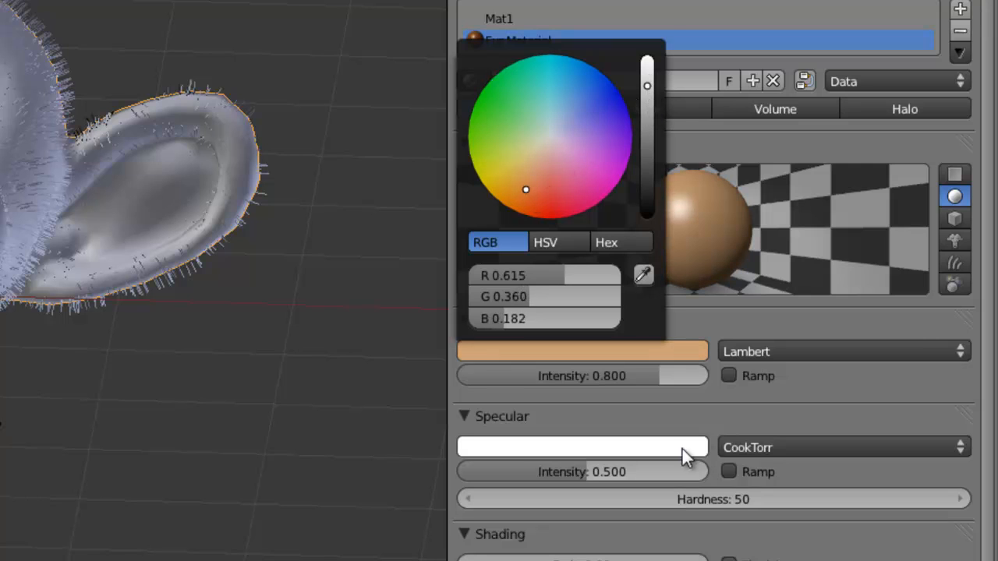
click(635, 348)
click(647, 109)
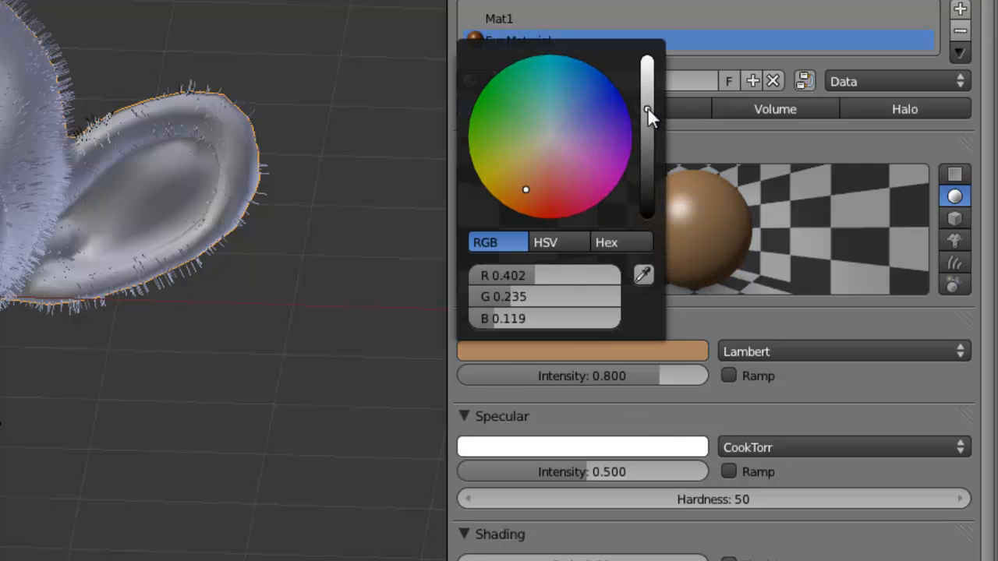
Add a new Clouds texture to the Fur Material and set its preview to show the material.
click(709, 3)
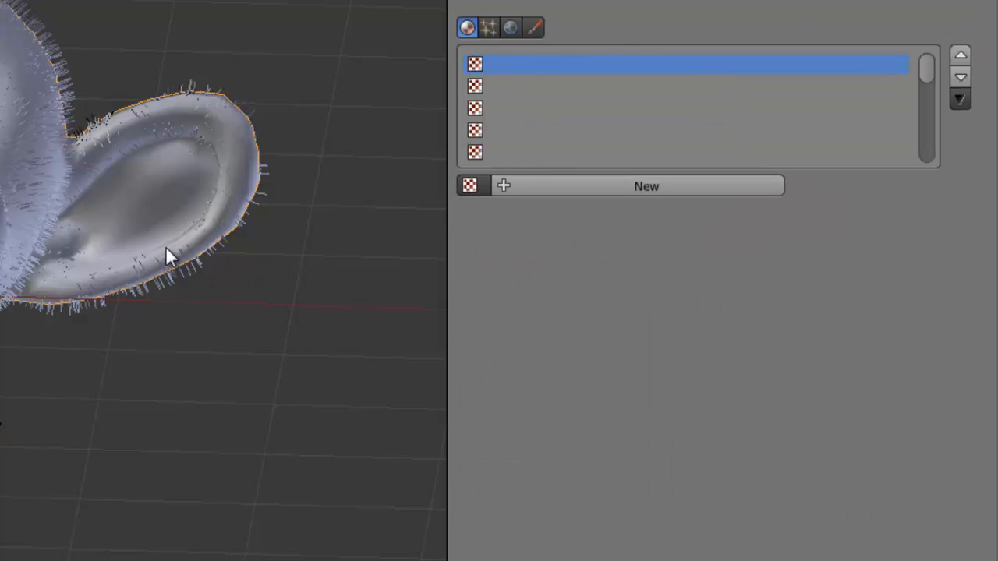
click(627, 189)
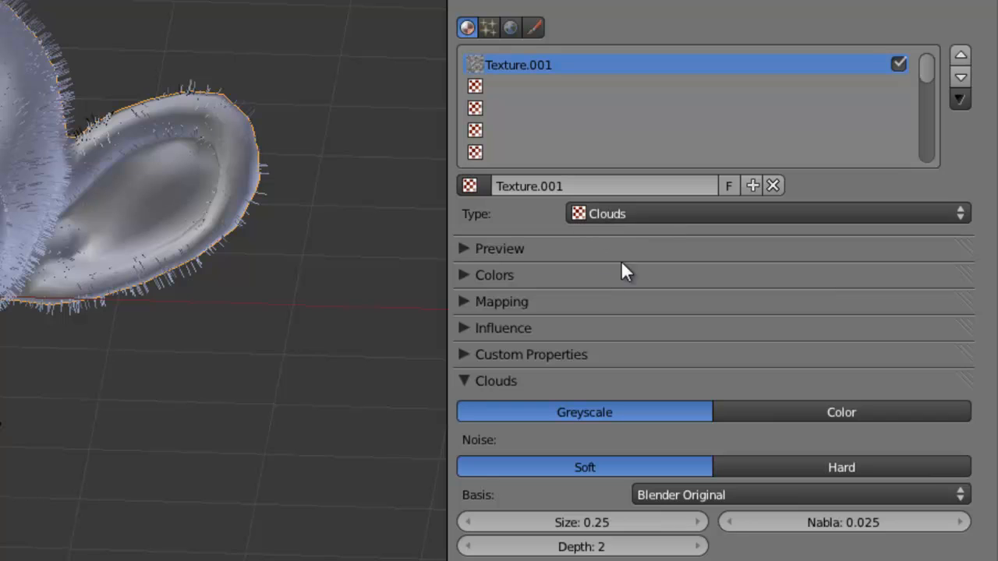
click(466, 275)
click(471, 275)
click(503, 249)
click(748, 429)
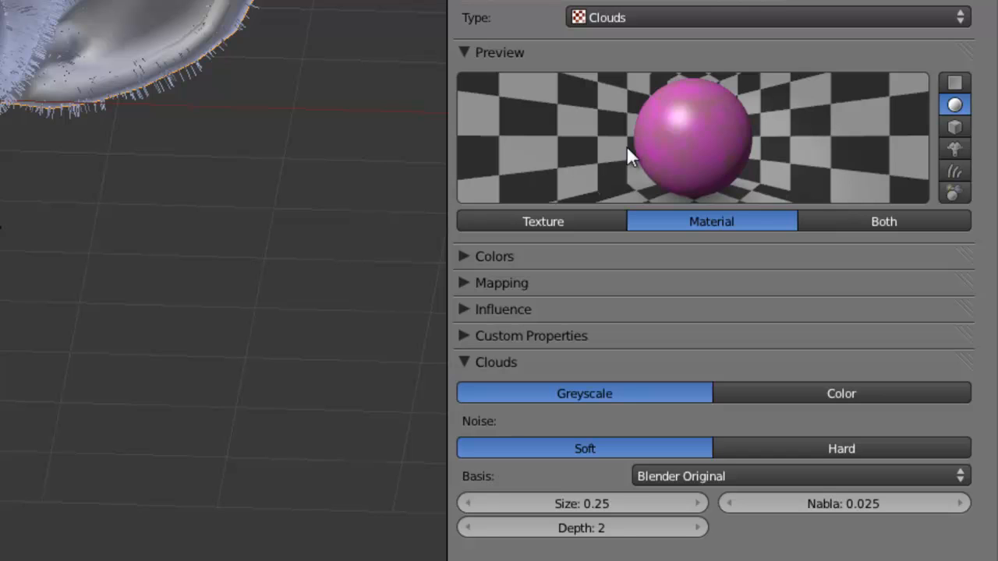
Set the Clouds texture's influence colour to a light orange of R 0.787, G 0.365, B 0.150.
click(478, 310)
middle_drag(597, 383, 548, 66)
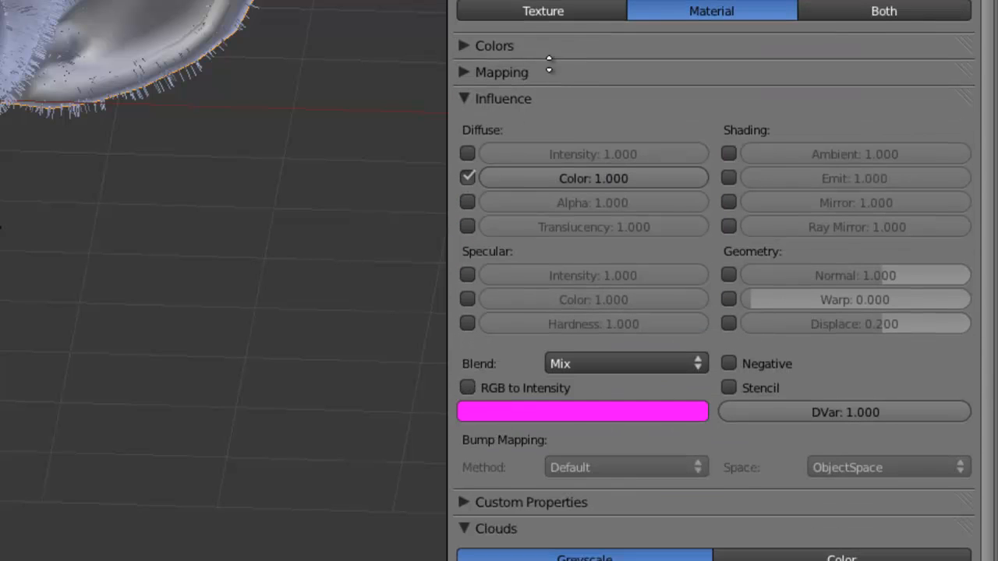
click(569, 412)
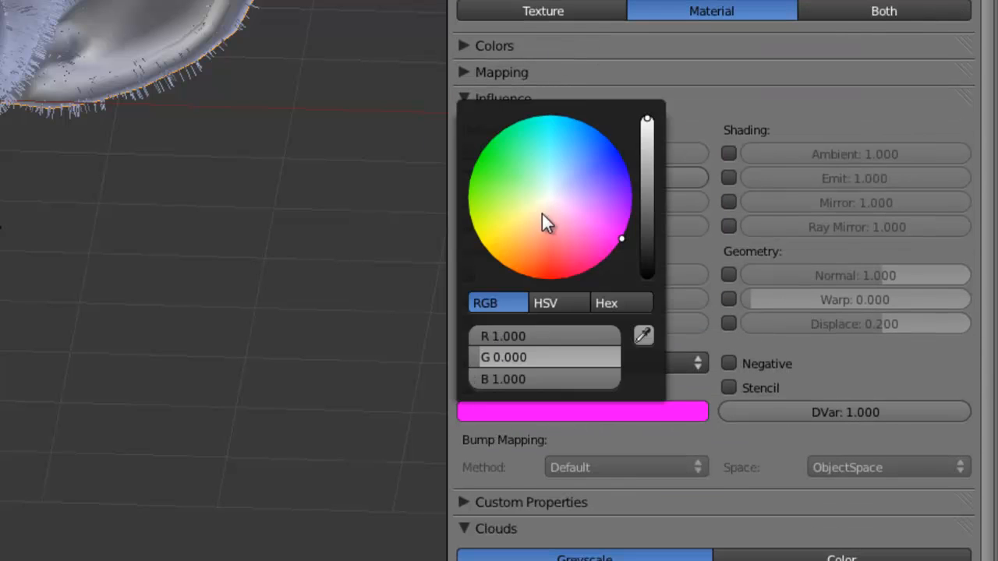
mouse_move(542, 214)
mouse_down()
mouse_move(539, 252)
mouse_move(527, 261)
mouse_up()
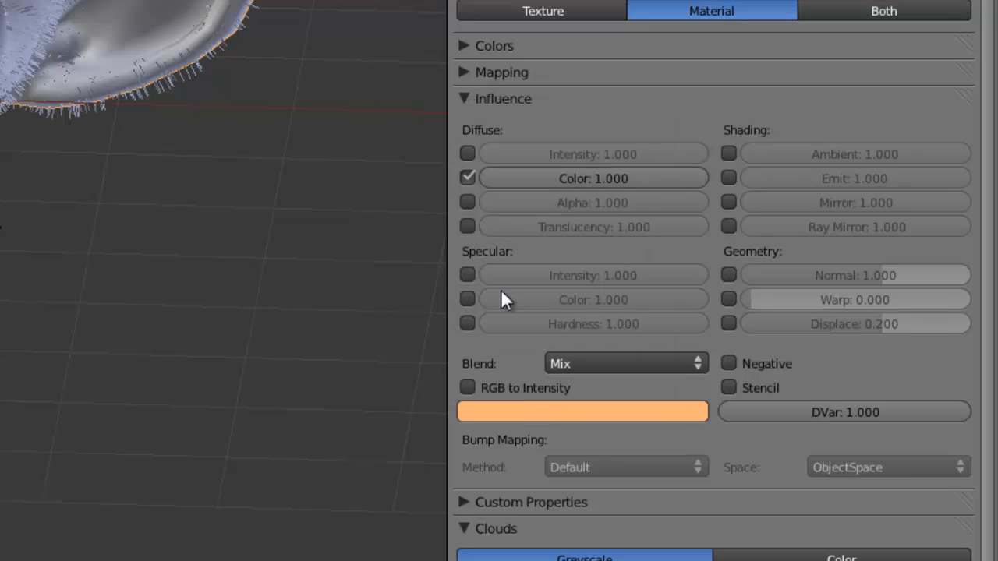
click(540, 413)
mouse_move(654, 132)
mouse_down()
mouse_move(647, 161)
mouse_move(647, 130)
mouse_up()
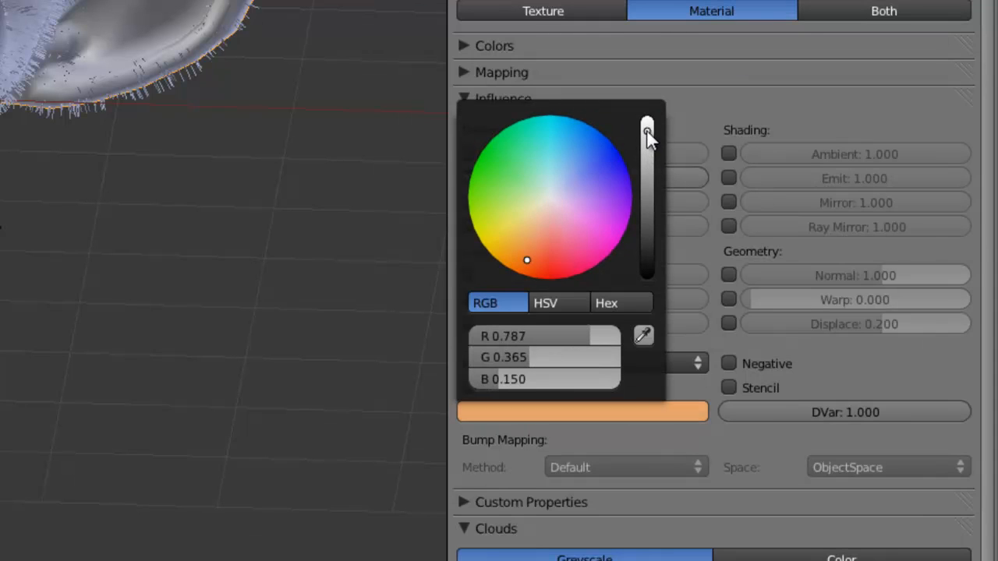
Return to the Fur Material's settings and set its specular colour to a saturated orange.
click(674, 2)
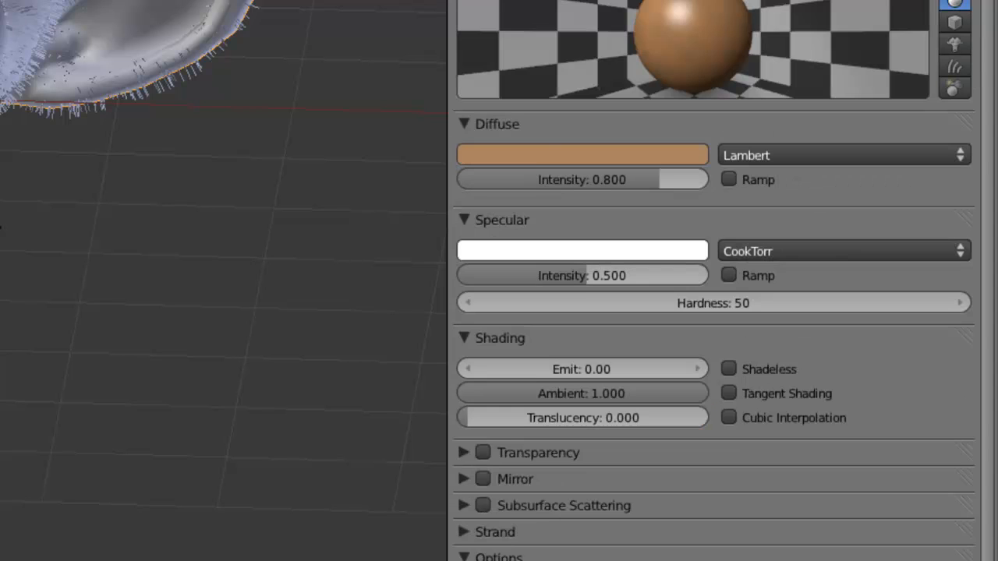
scroll(570, 331, down, 3)
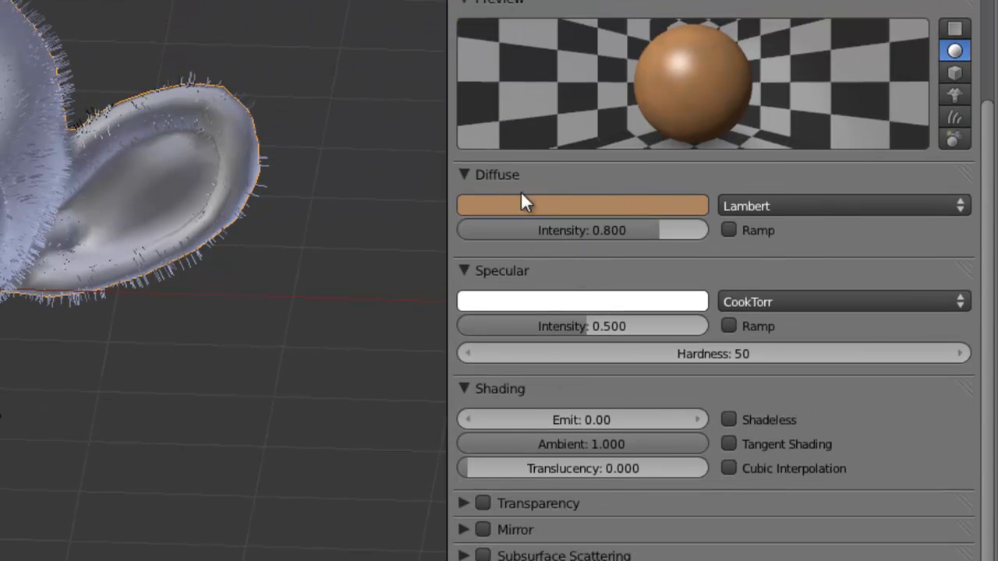
click(579, 295)
click(582, 302)
click(563, 300)
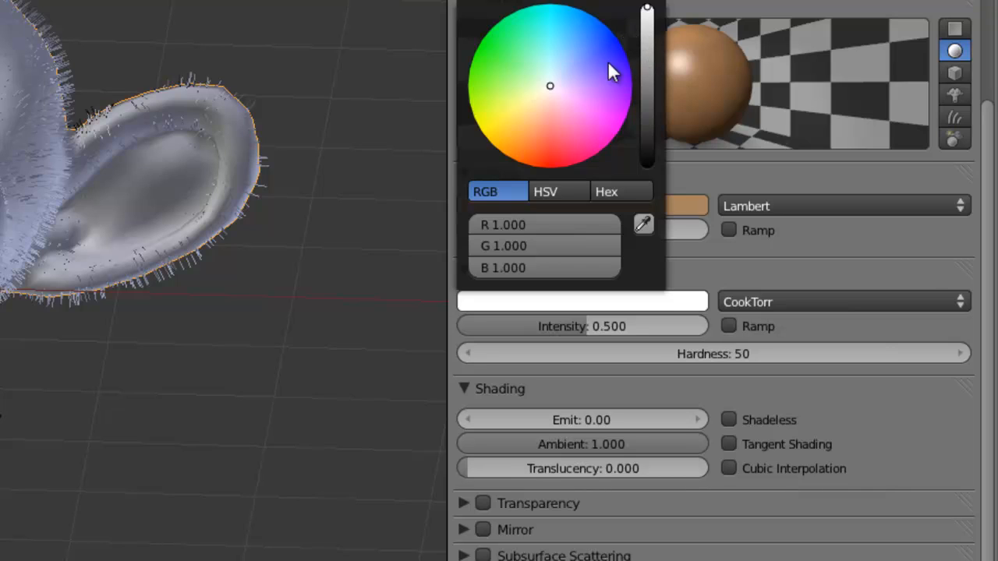
drag(553, 92, 518, 162)
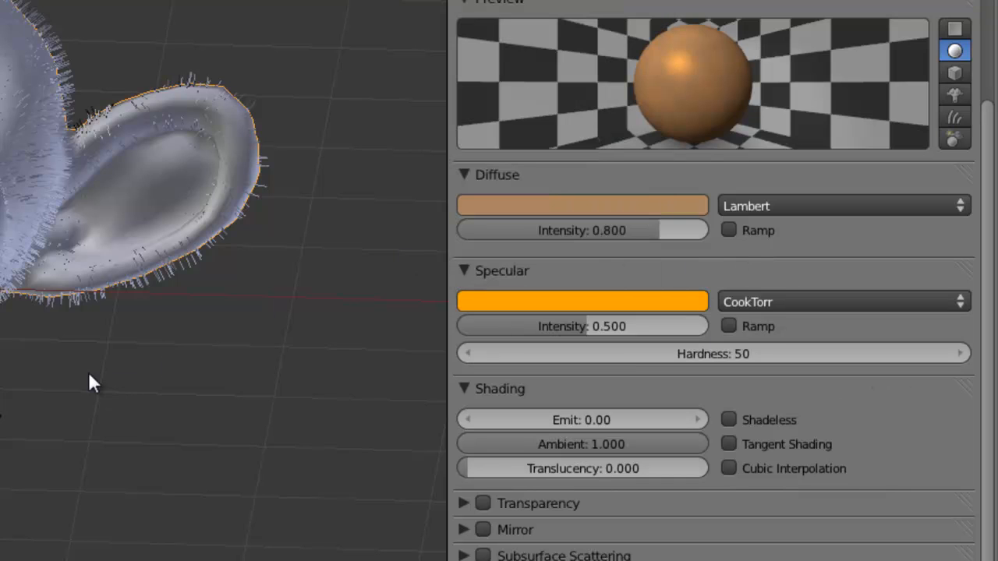
Render the scene and examine the recoloured fur across the monkey's whole head.
key(F12)
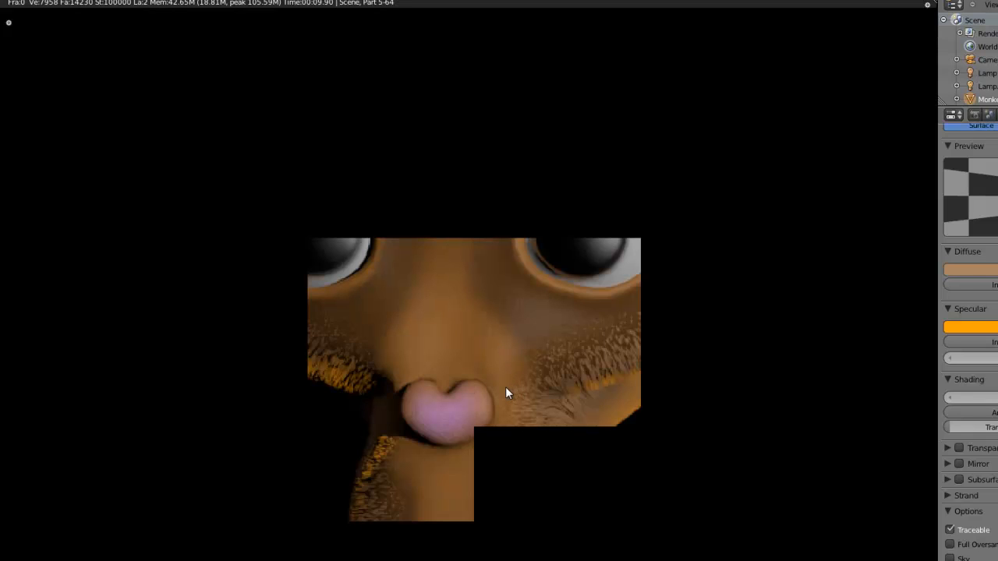
scroll(488, 404, down, 2)
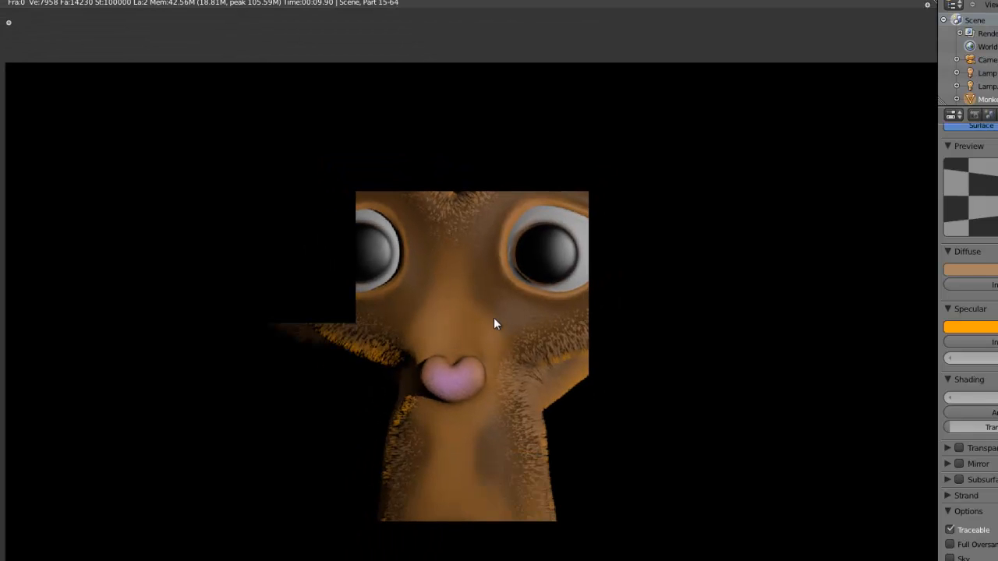
middle_drag(470, 299, 513, 348)
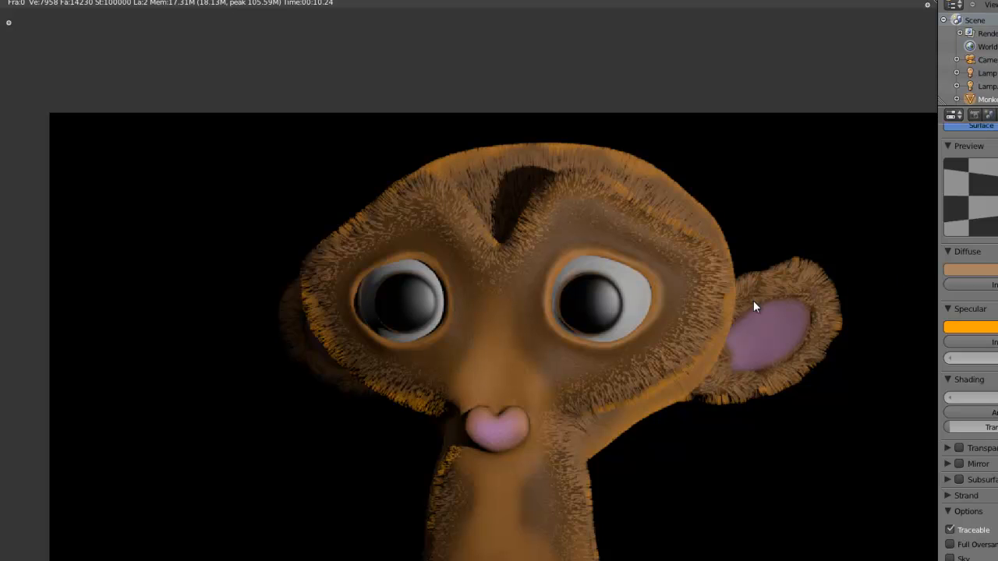
middle_drag(549, 399, 569, 365)
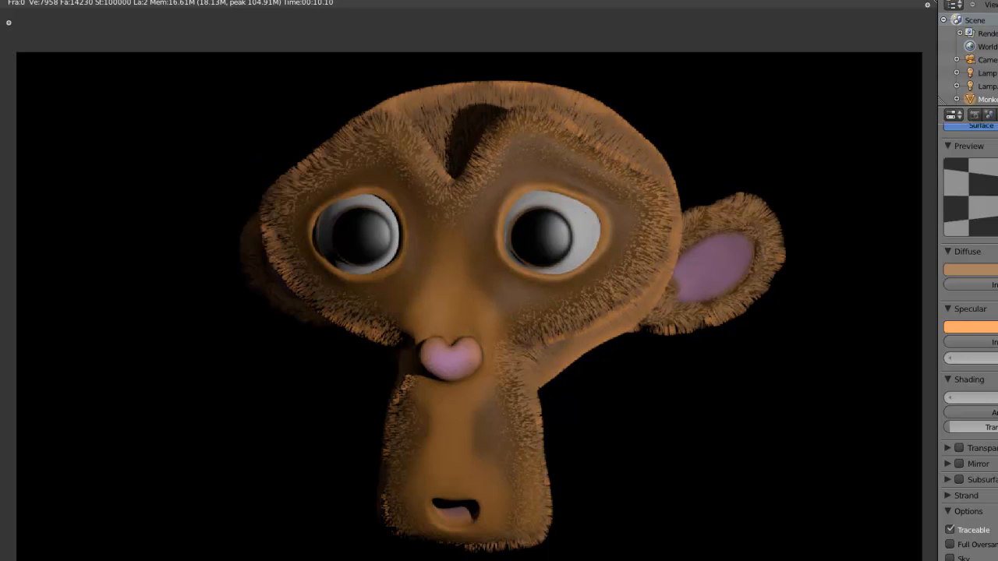
Darken the Fur Material's orange specular colour slightly and close the rendered image.
click(981, 327)
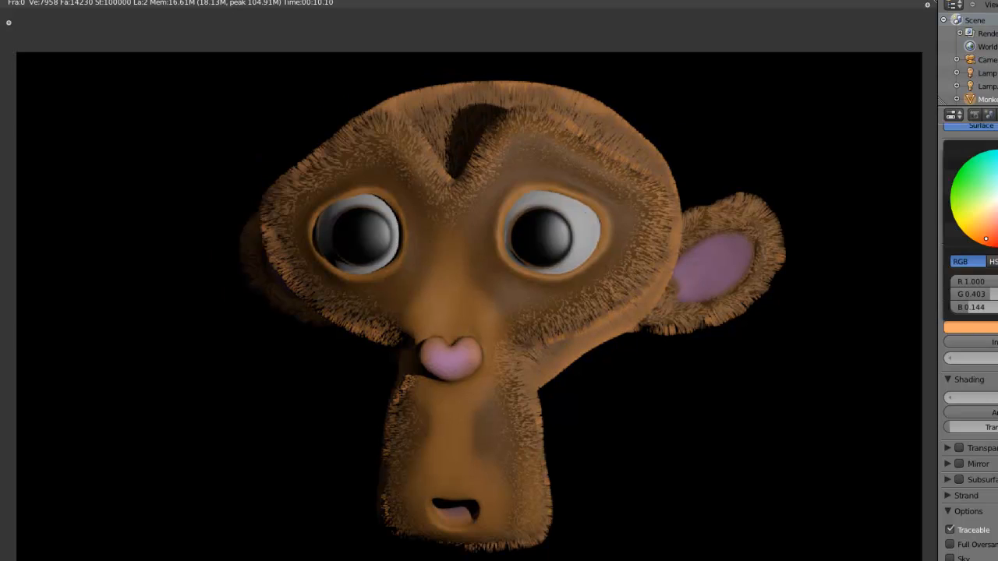
drag(997, 151, 997, 161)
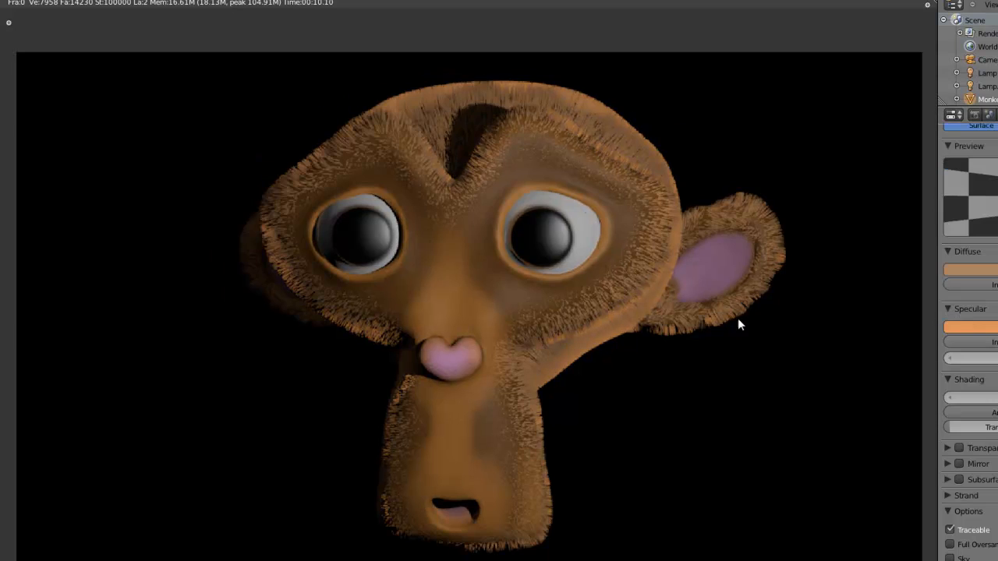
key(Escape)
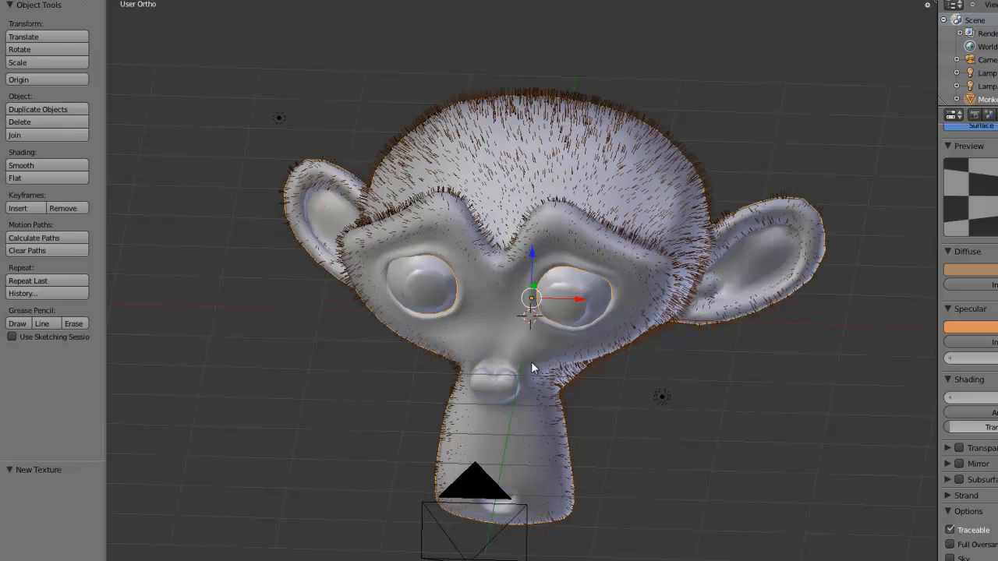
Switch the screen layout from Default to Compositing.
mouse_move(531, 362)
middle_down()
mouse_move(549, 303)
mouse_move(529, 316)
mouse_move(534, 347)
middle_up()
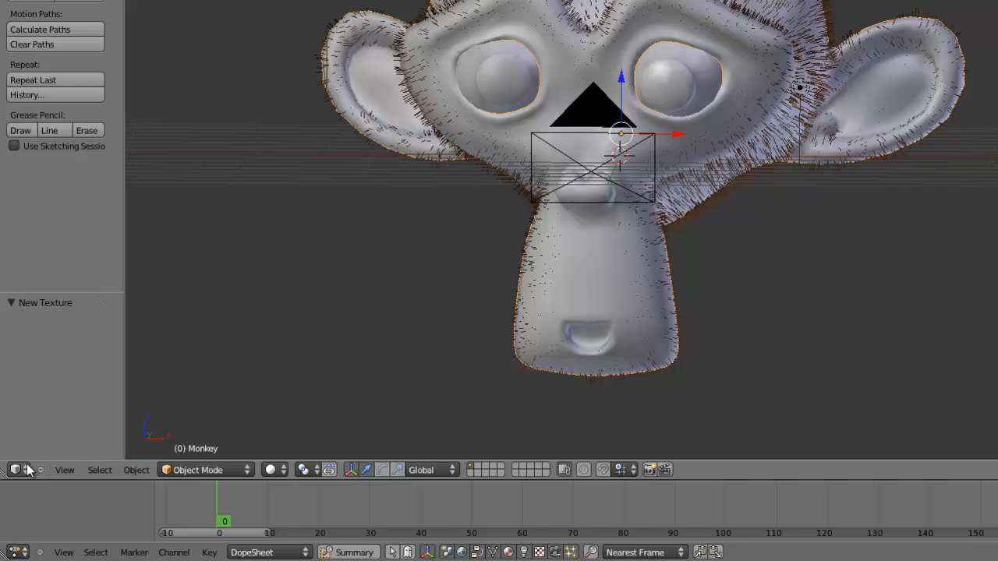
click(26, 468)
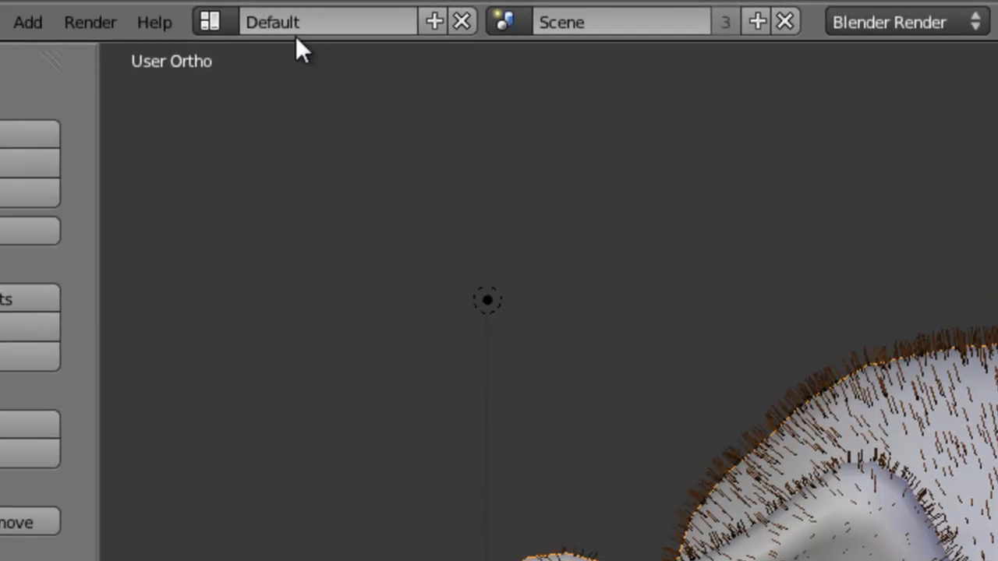
click(212, 22)
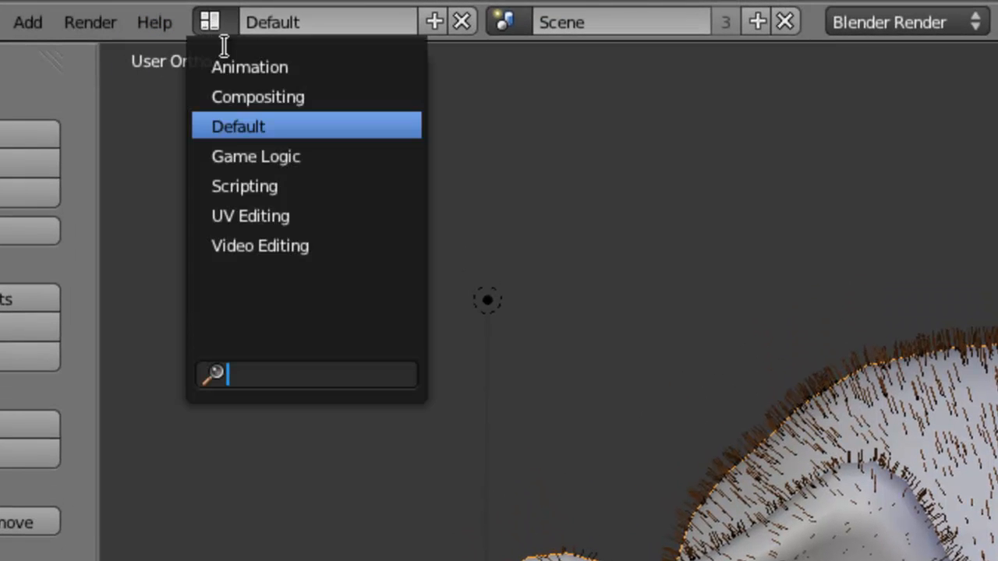
click(325, 98)
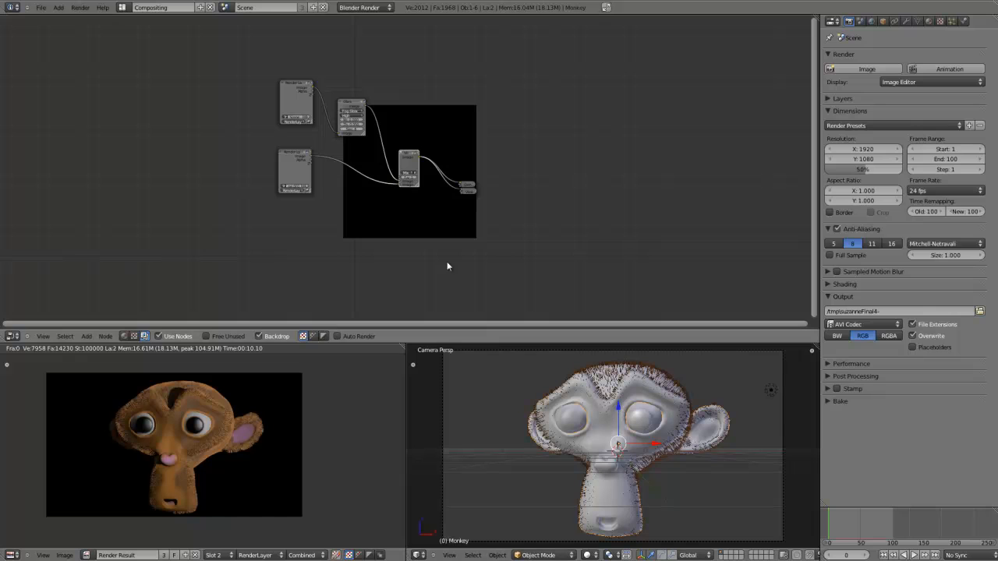
Delete the lower Render Layers node for the second scene and the Mix node from the compositing tree.
key(g)
click(353, 155)
middle_drag(422, 198, 544, 255)
scroll(318, 195, down, 10)
scroll(308, 198, up, 15)
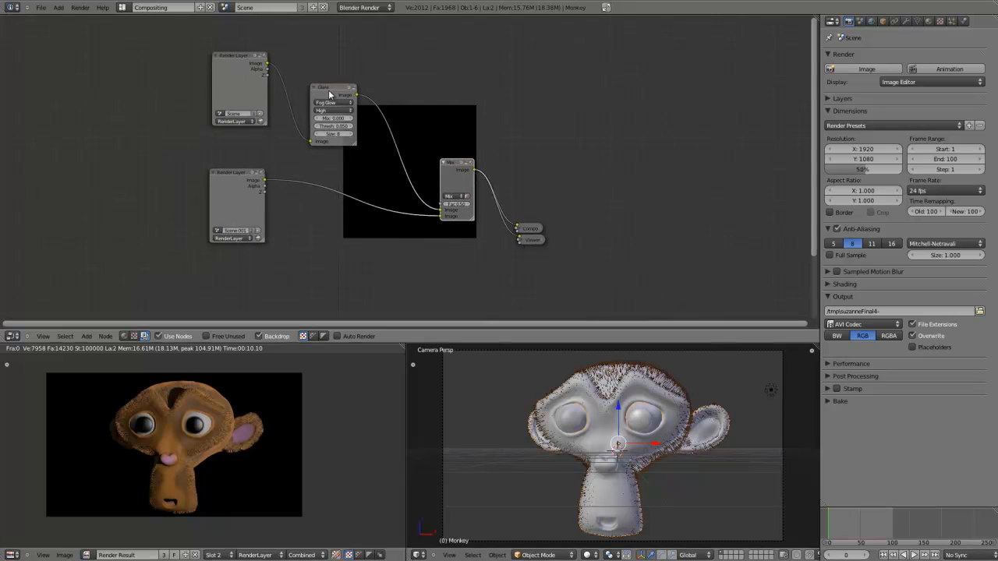
right_click(239, 170)
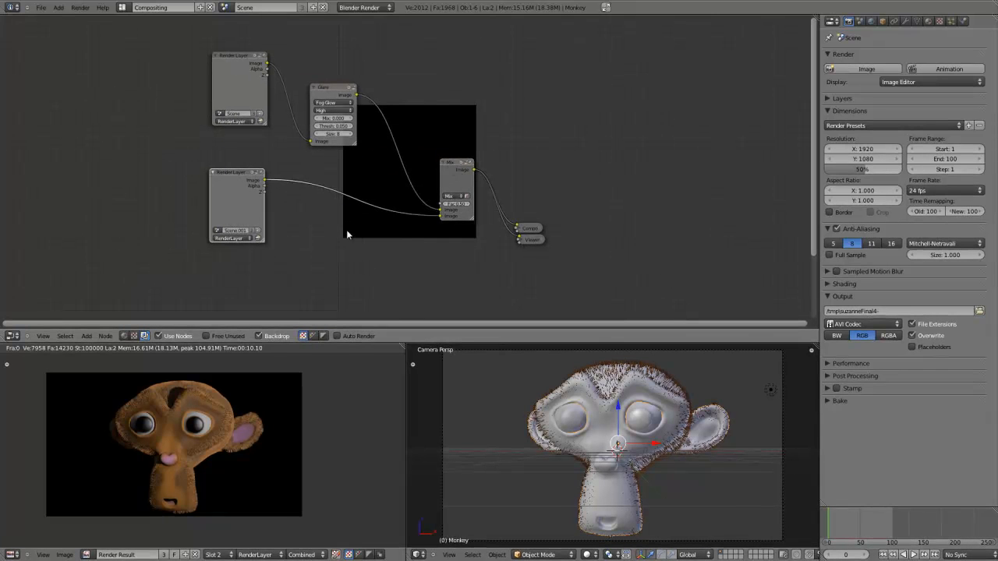
key(x)
right_click(452, 165)
key(x)
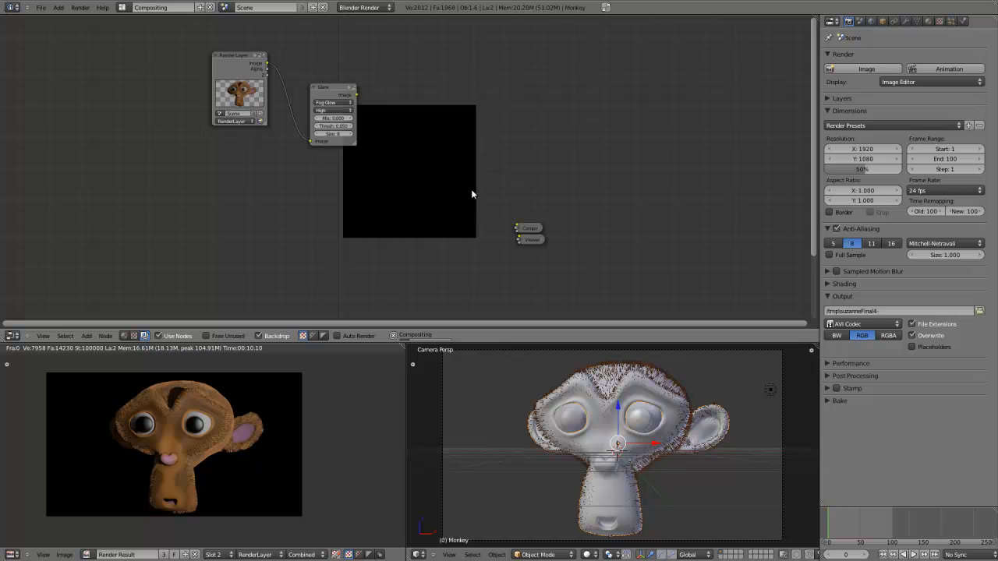
Delete the Viewer node and the old Fog Glow Glare node, keeping only Render Layers and Composite.
drag(529, 227, 515, 157)
right_click(531, 240)
key(x)
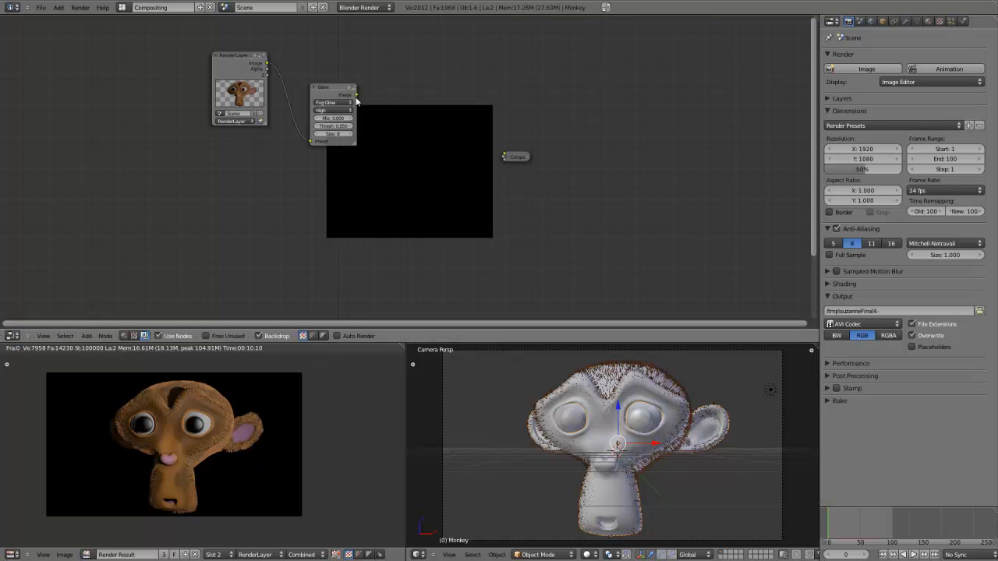
right_click(334, 95)
key(x)
Bring the two remaining nodes together, expand Composite and connect the Render Layers image output to its image input.
drag(242, 54, 261, 131)
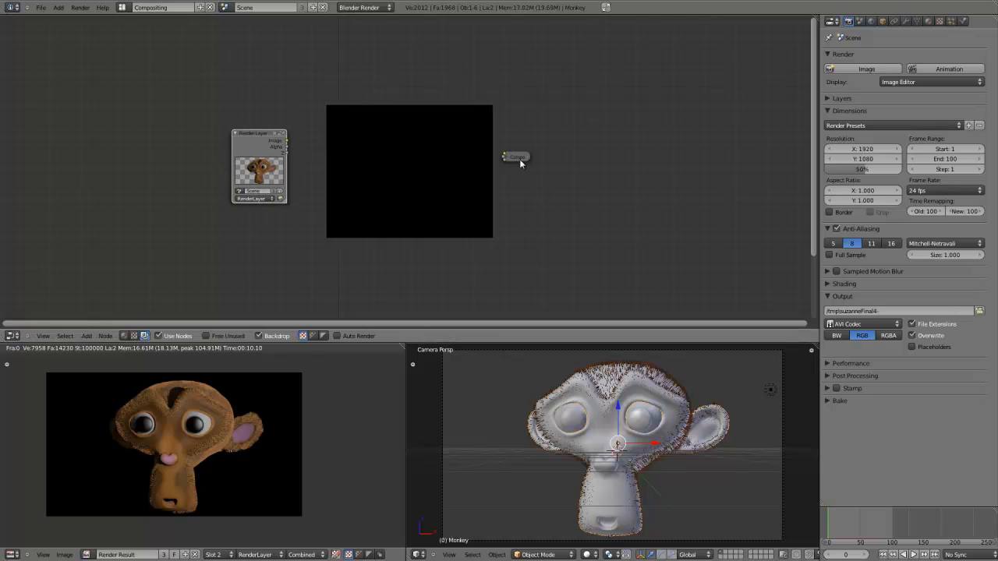
drag(517, 156, 452, 139)
drag(291, 141, 466, 150)
click(463, 150)
drag(287, 141, 517, 216)
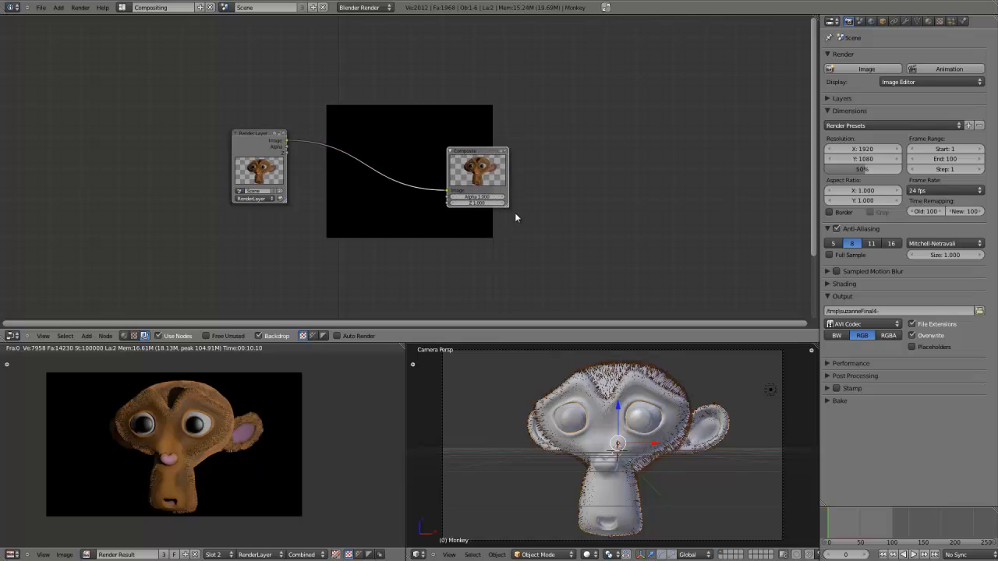
Spread the connected Render Layers and Composite nodes apart on either side of the backdrop image.
drag(479, 164, 568, 149)
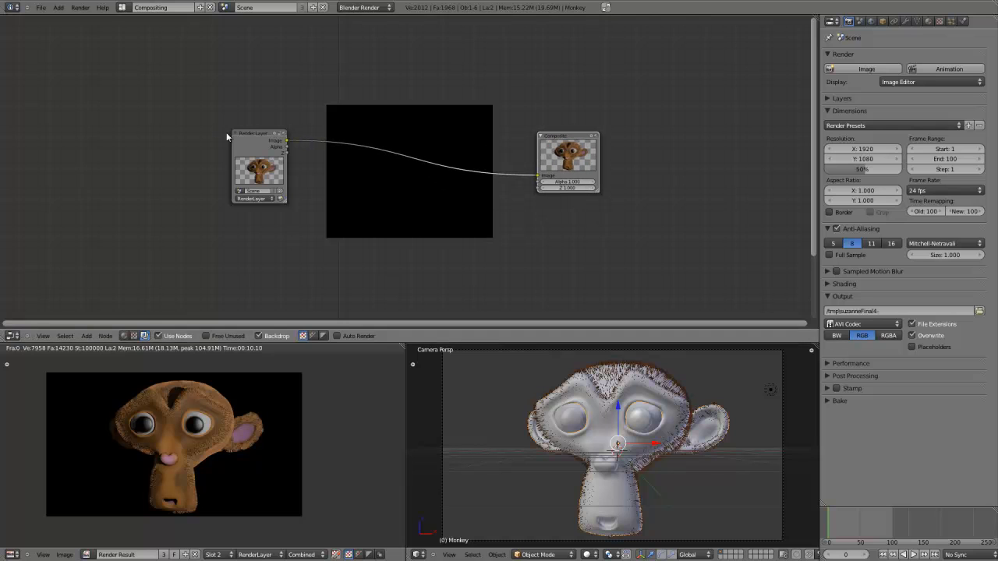
drag(241, 129, 198, 104)
drag(557, 124, 586, 197)
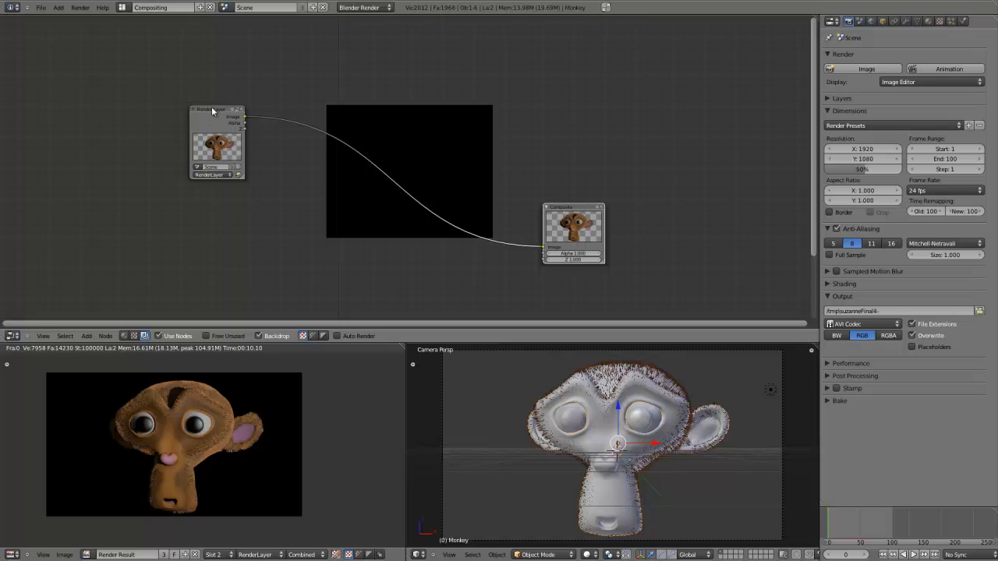
drag(212, 106, 328, 170)
drag(567, 206, 561, 174)
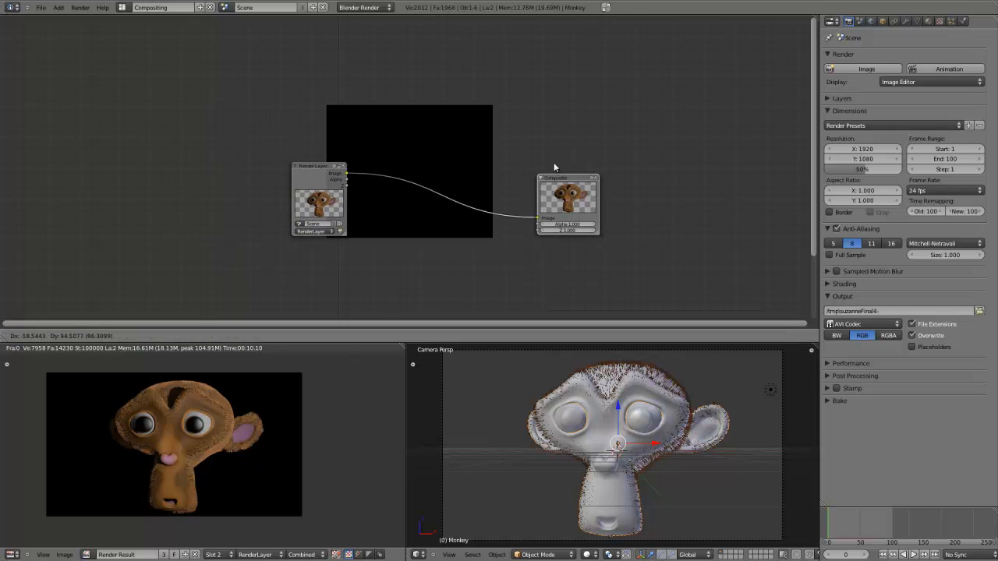
drag(306, 165, 232, 147)
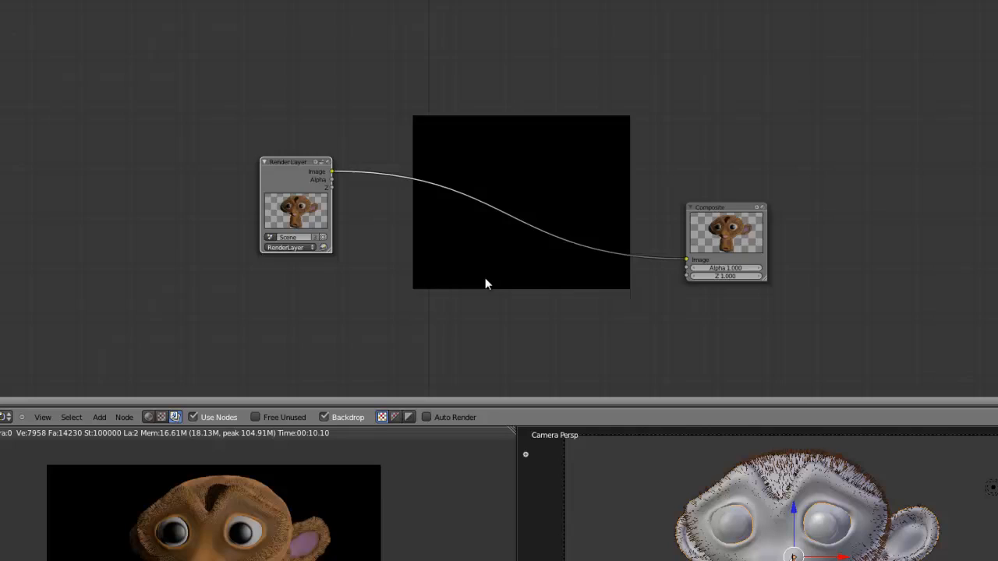
Maximize the node editor and add a Glare filter node between the Render Layers and Composite nodes.
middle_drag(486, 283, 520, 252)
ctrl+middle_drag(494, 209, 434, 212)
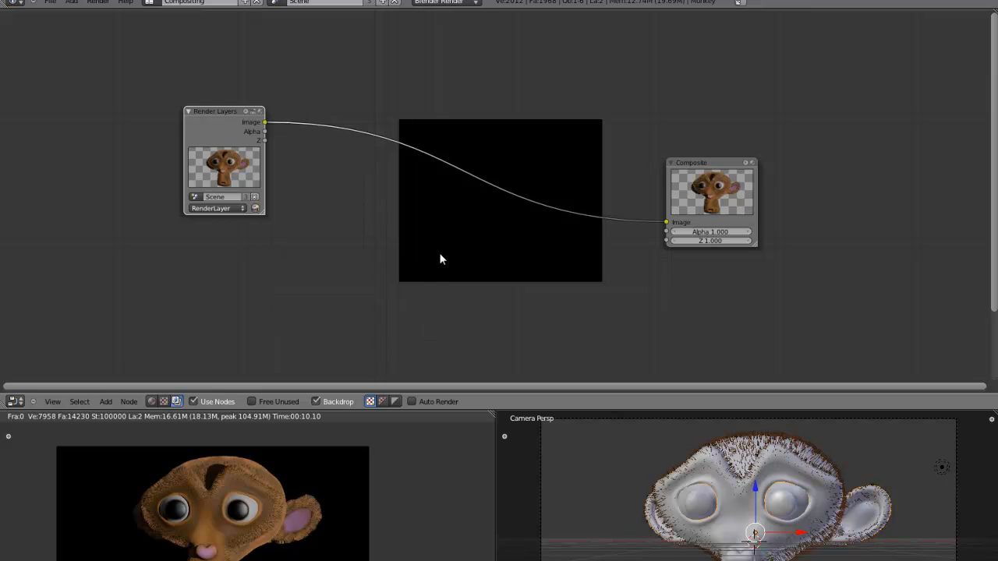
key(ctrl+Up)
middle_drag(566, 379, 531, 289)
key(shift+a)
mouse_move(538, 353)
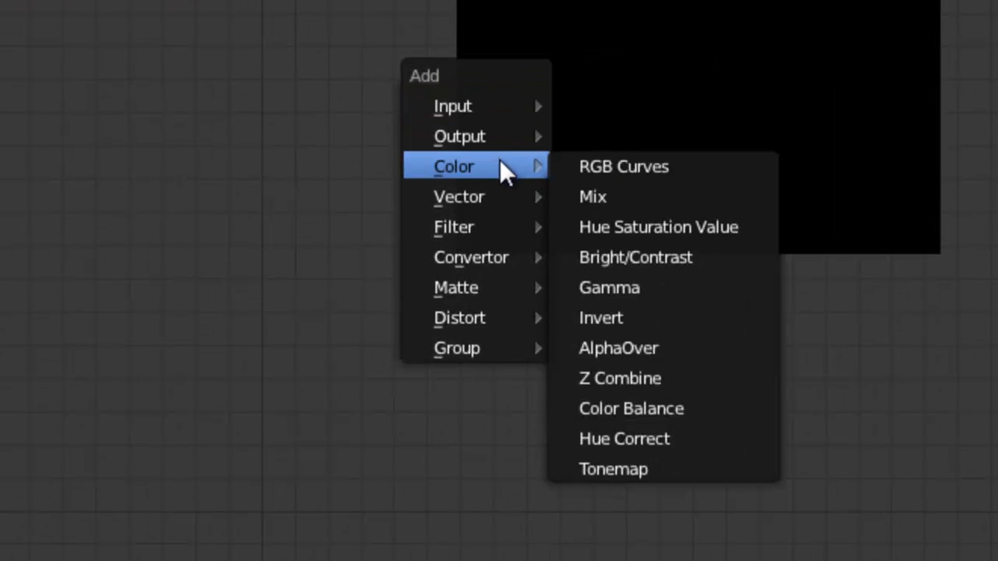
mouse_move(493, 113)
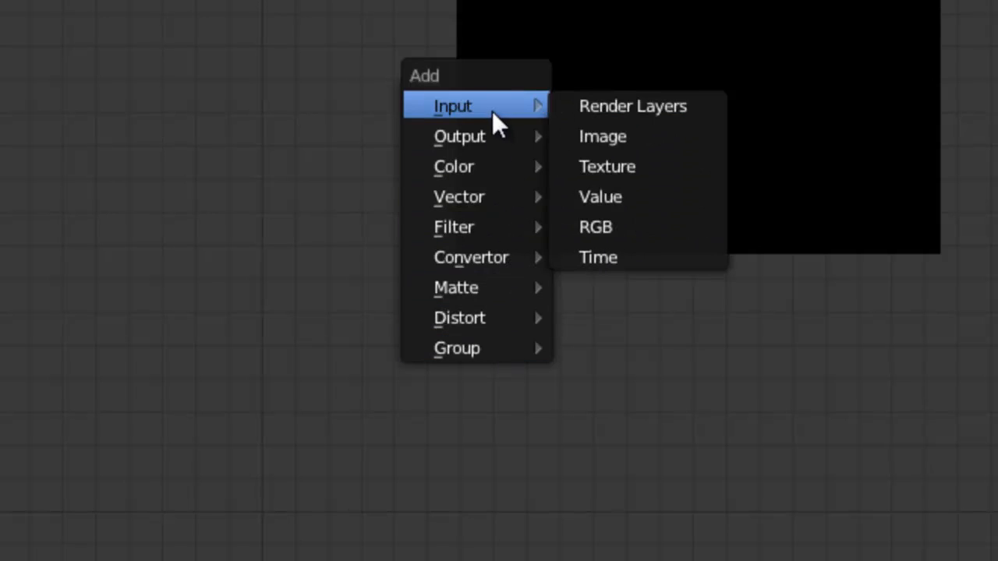
mouse_move(510, 225)
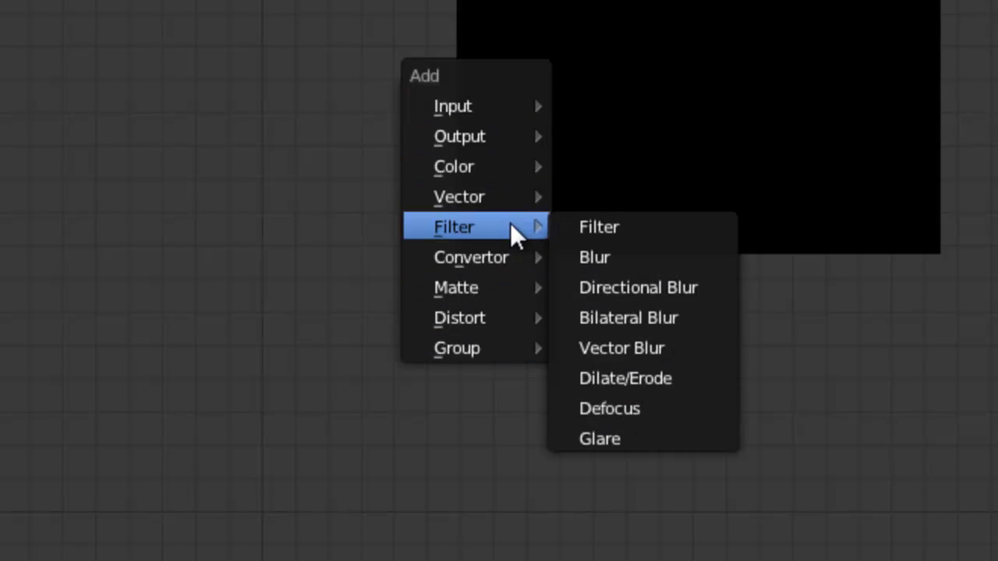
click(639, 439)
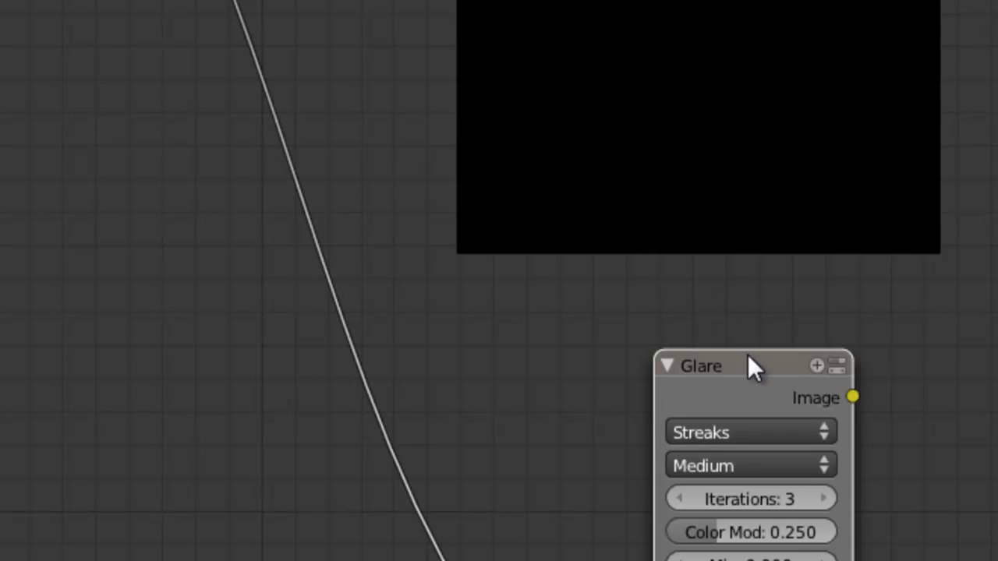
drag(748, 354, 476, 57)
drag(450, 348, 358, 275)
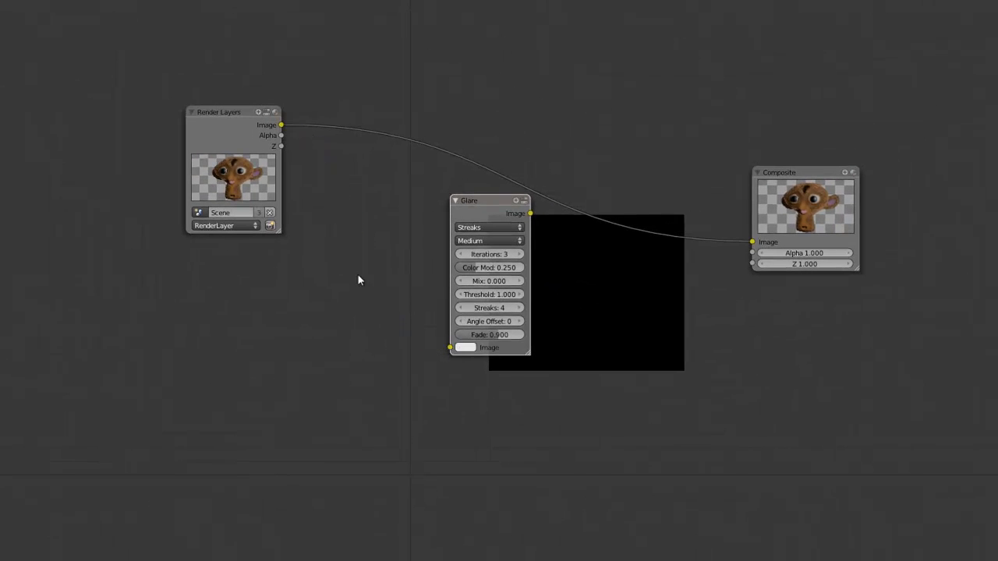
Connect the Render Layers image to the Glare input and the Glare image output to the Composite node.
drag(492, 201, 432, 145)
drag(282, 125, 432, 300)
drag(463, 154, 368, 126)
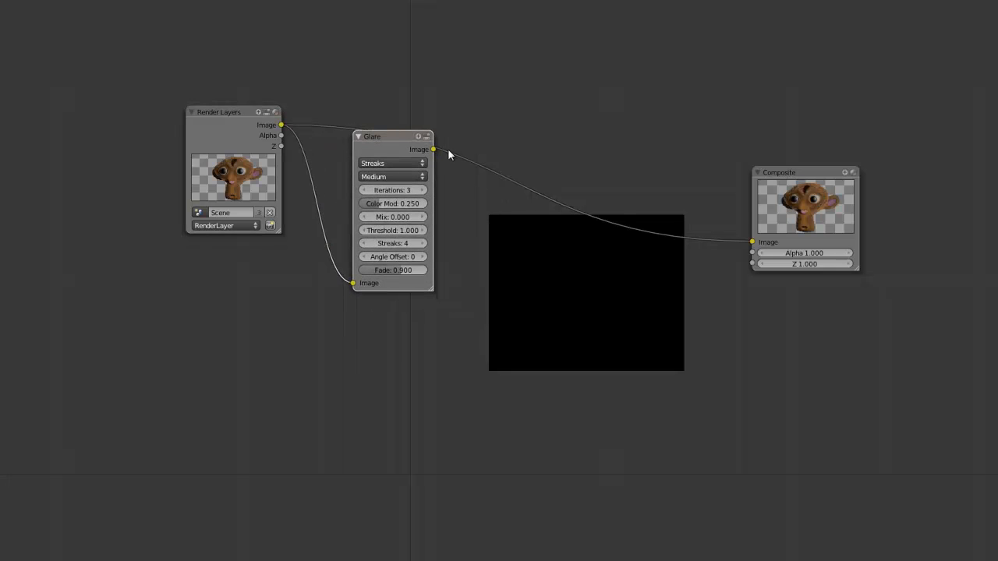
drag(520, 159, 746, 245)
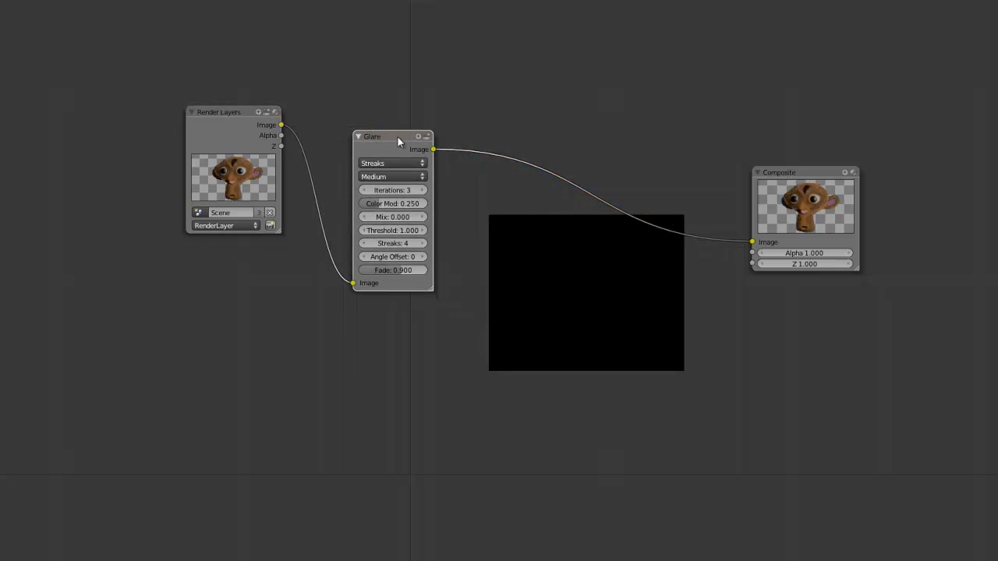
Reposition the Glare node slightly above Render Layers and lower the Render Layers node a little.
drag(397, 136, 424, 49)
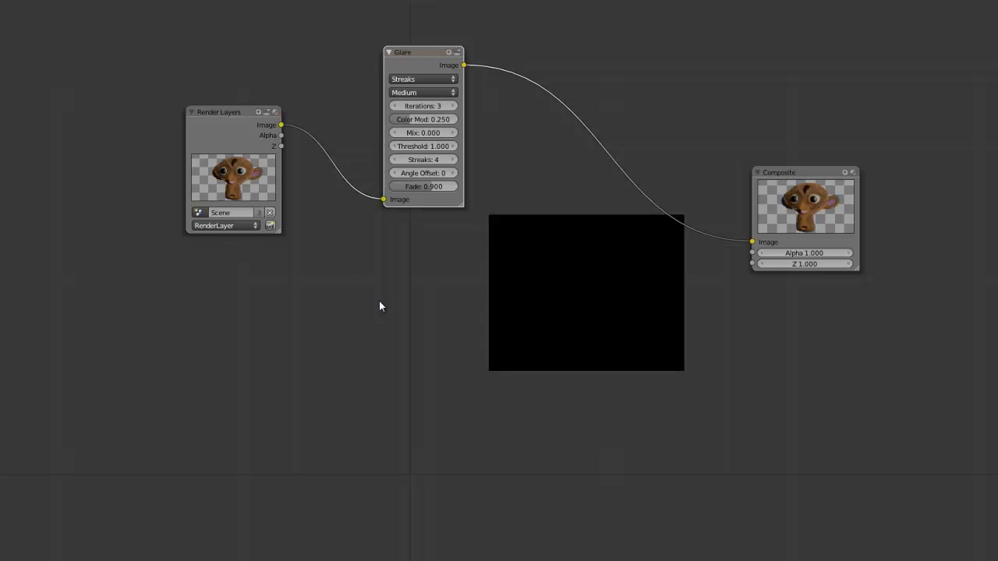
drag(433, 59, 418, 98)
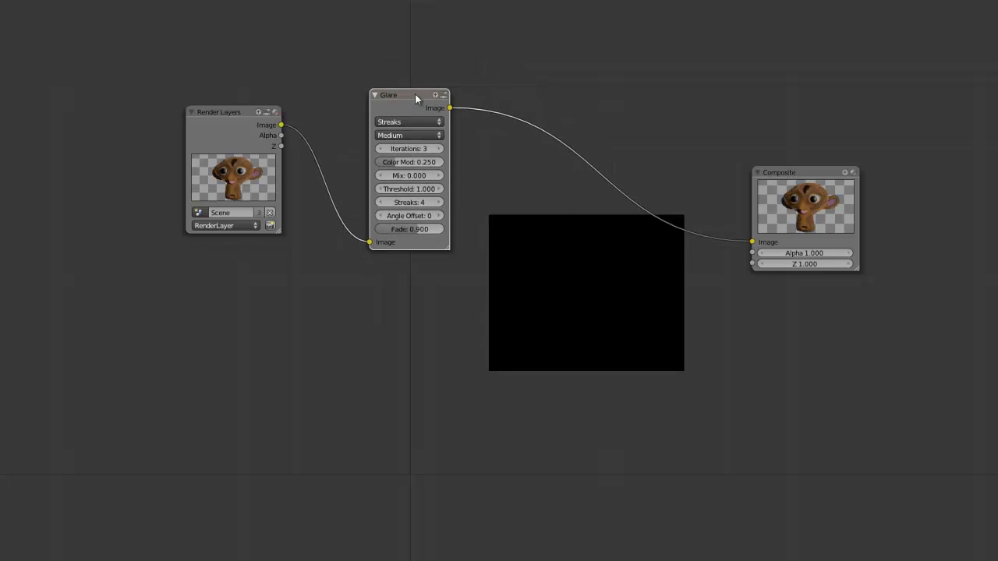
drag(237, 112, 239, 132)
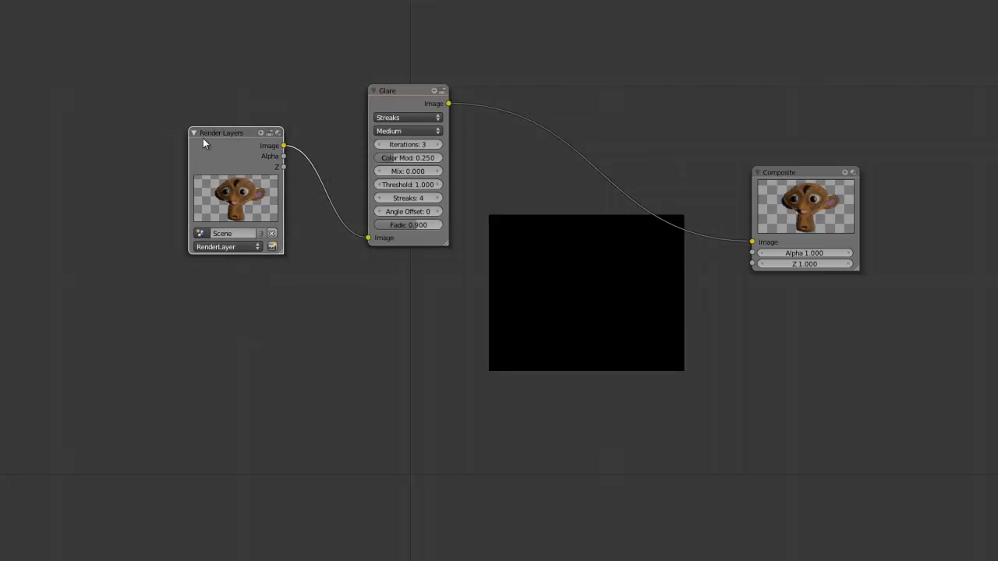
Re-render the scene from the Render Layers node and return to the maximized node editor.
click(272, 246)
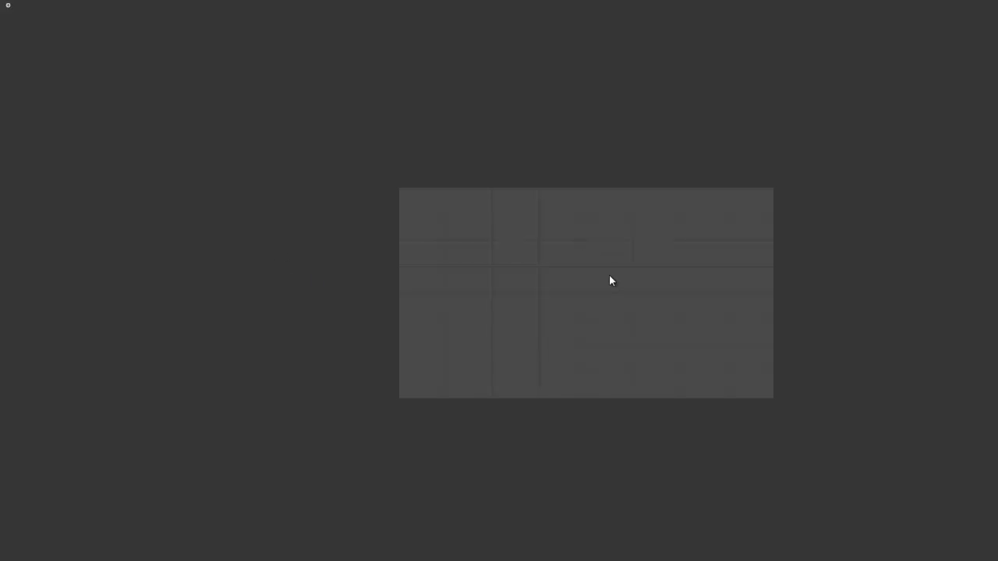
key(Escape)
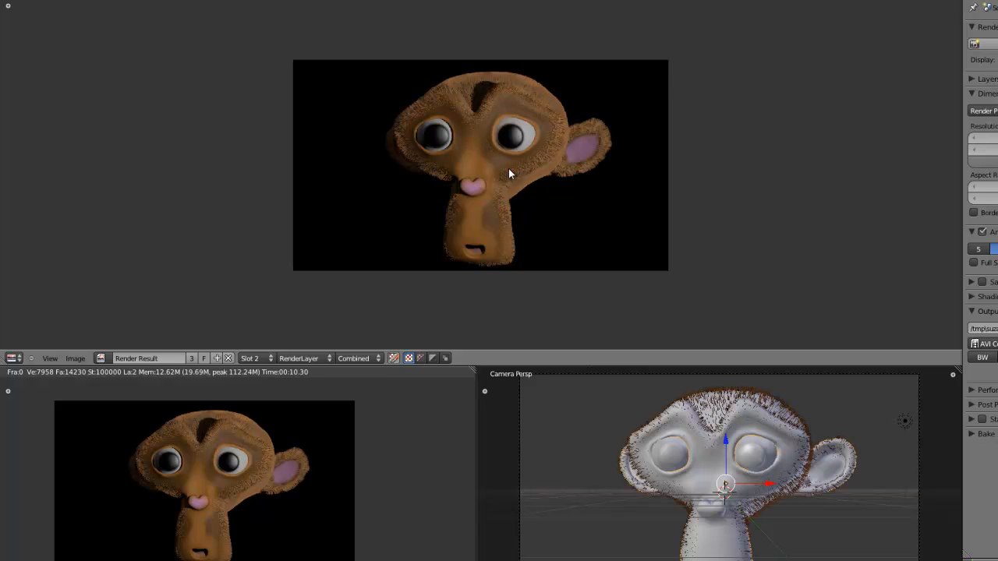
key(shift+F3)
key(ctrl+Up)
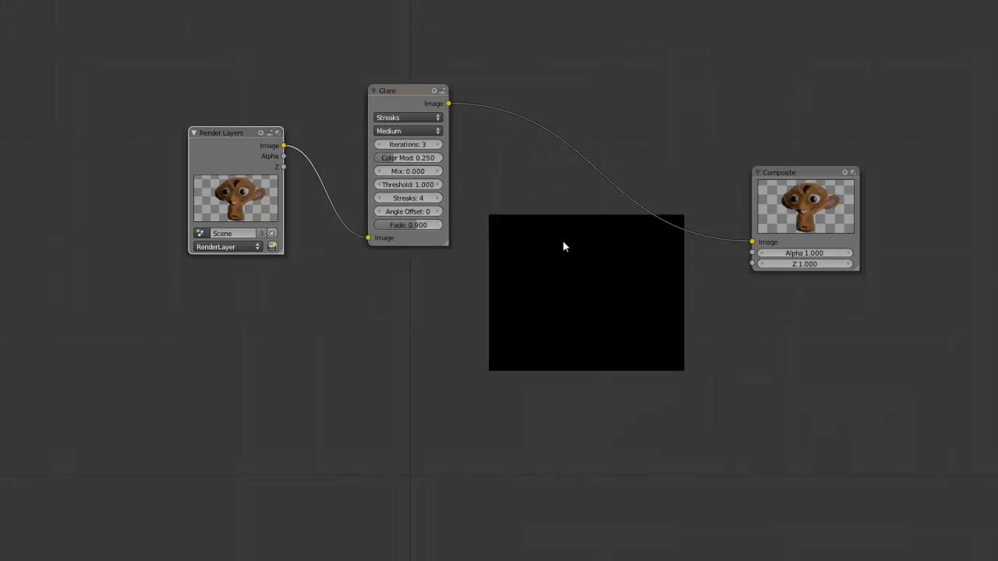
Turn the node editor's Backdrop off and back on.
key(ctrl+Up)
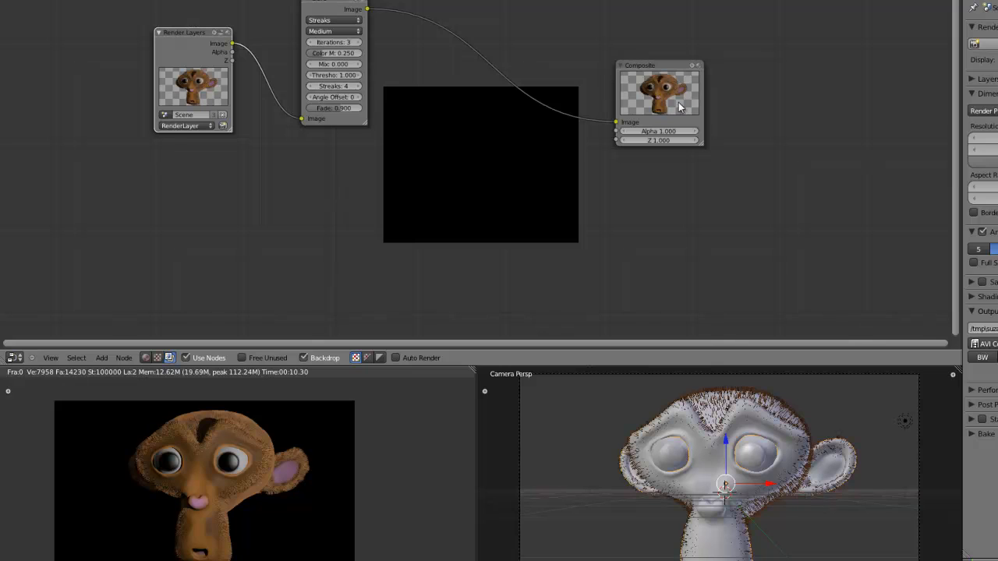
key(ctrl+Up)
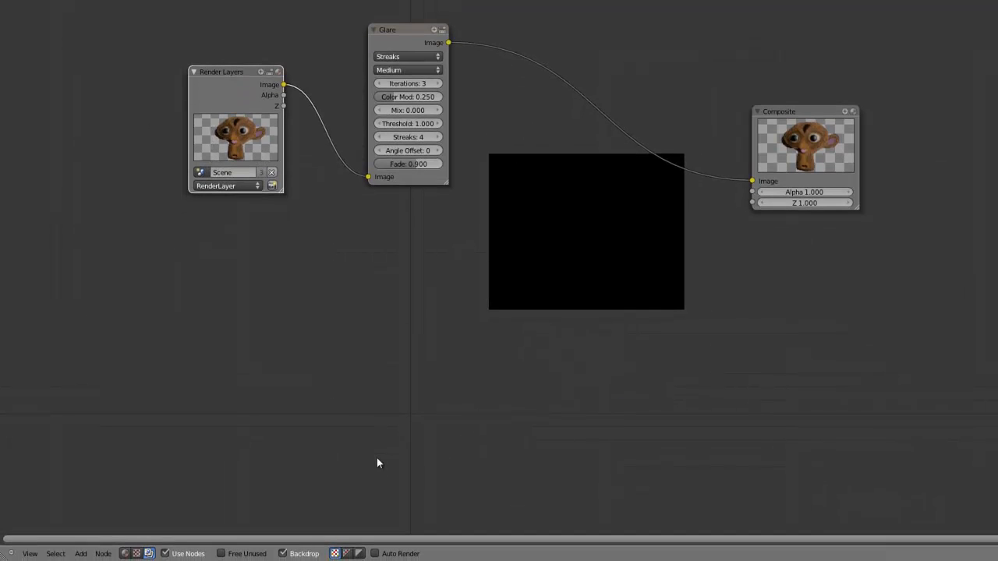
click(283, 553)
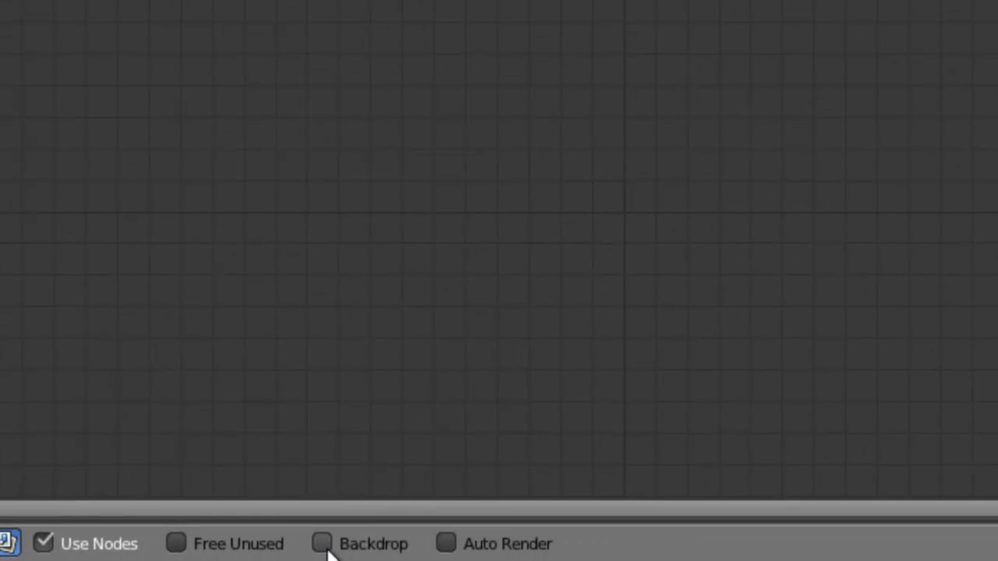
click(324, 545)
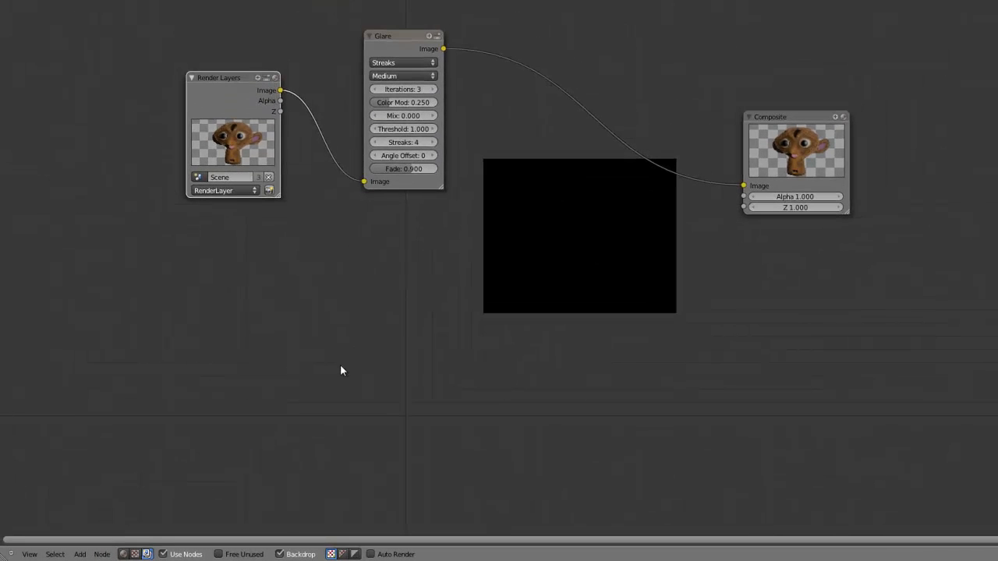
Add a Viewer output node fed by the Render Layers image and place it below the Composite node.
key(shift+a)
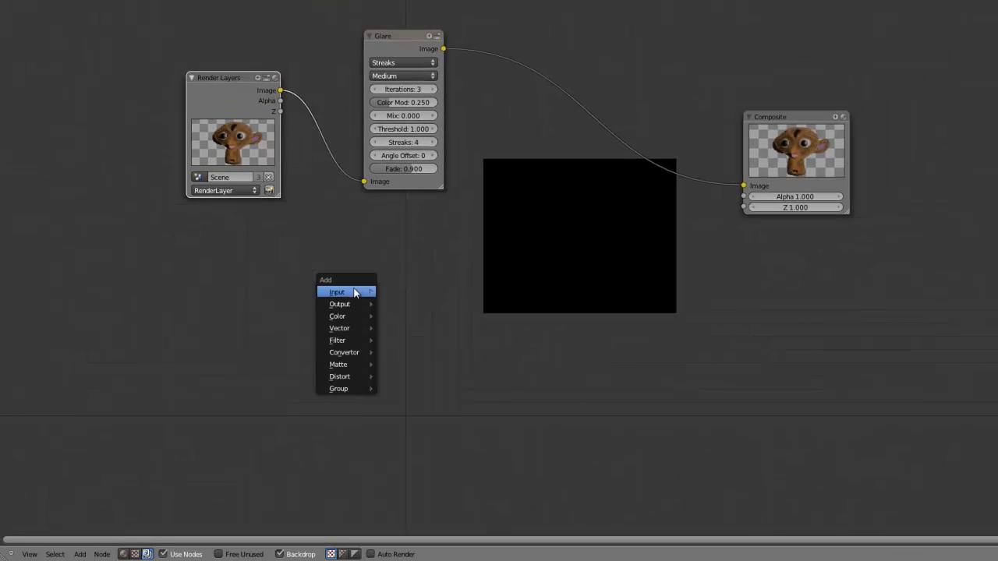
mouse_move(380, 306)
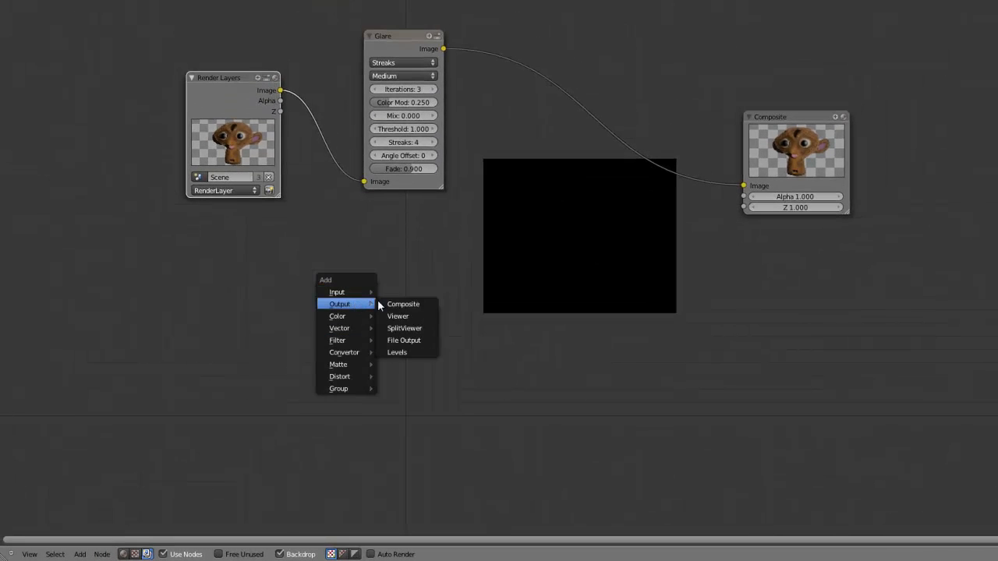
click(416, 317)
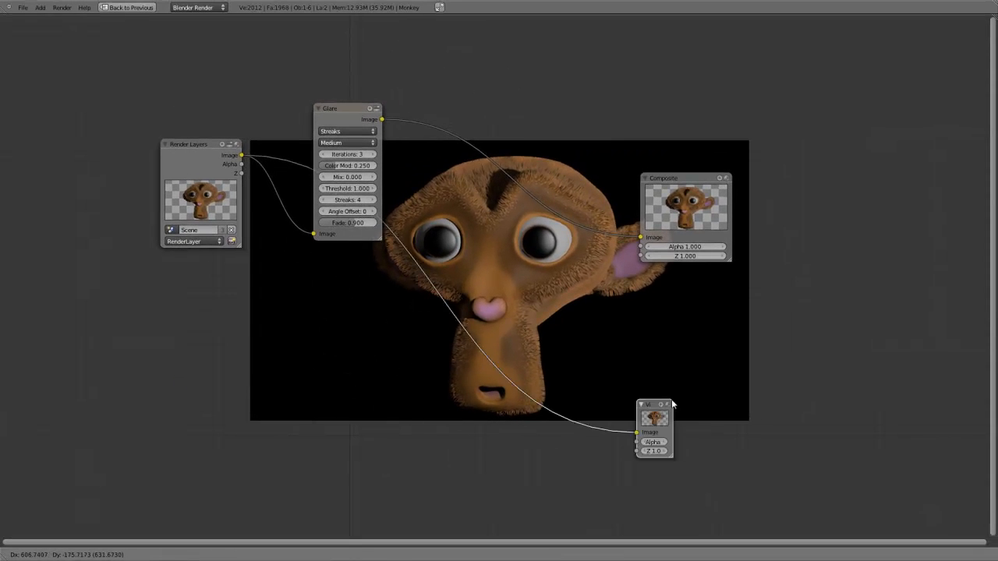
click(756, 368)
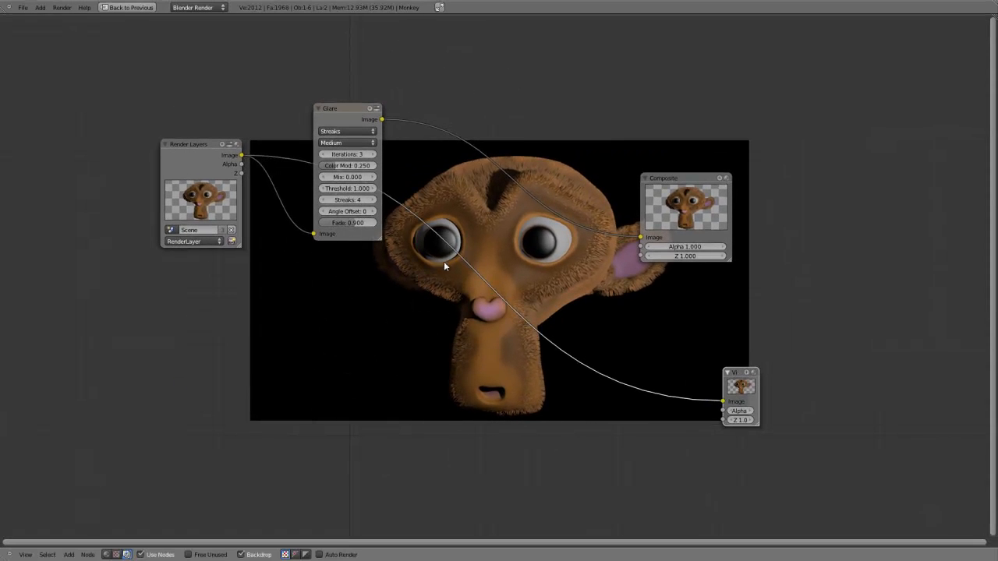
Spread the nodes around the backdrop, with Glare and Composite raised above the face and the Viewer node beside the chin.
middle_drag(430, 255, 489, 252)
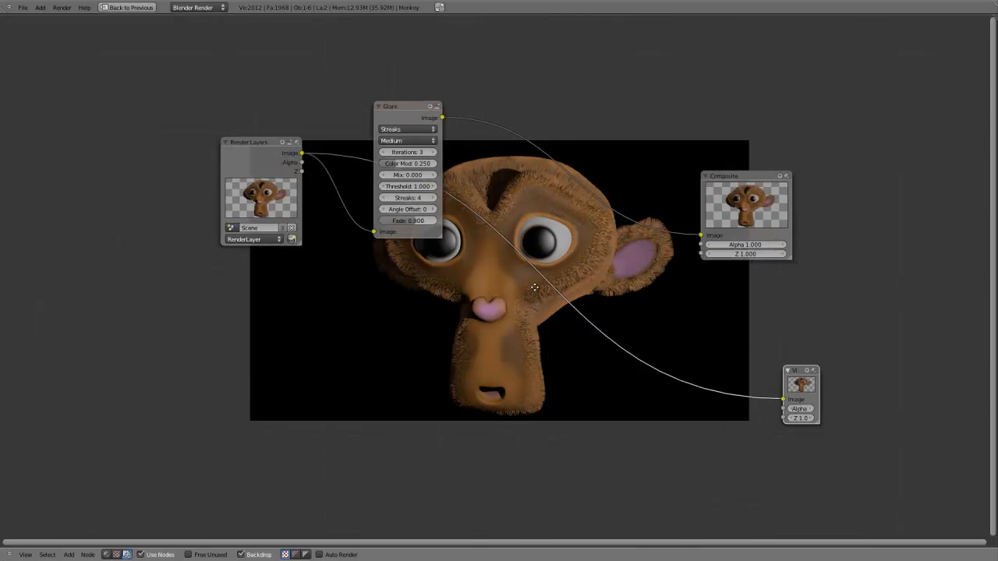
middle_drag(576, 262, 573, 223)
middle_drag(488, 241, 479, 331)
scroll(461, 326, down, 3)
scroll(464, 320, up, 3)
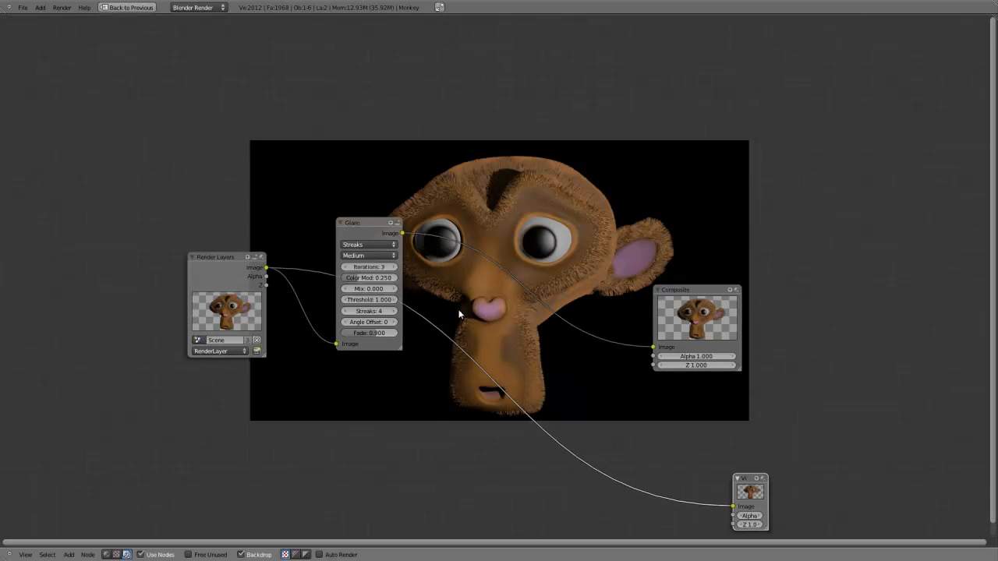
middle_drag(483, 243, 474, 207)
click(257, 233)
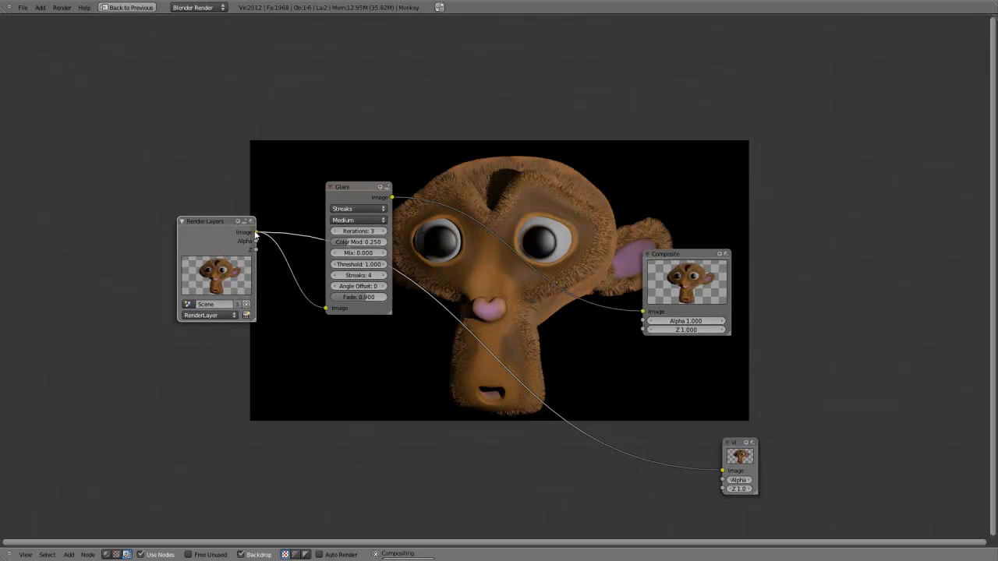
drag(371, 192, 368, 76)
drag(726, 253, 833, 113)
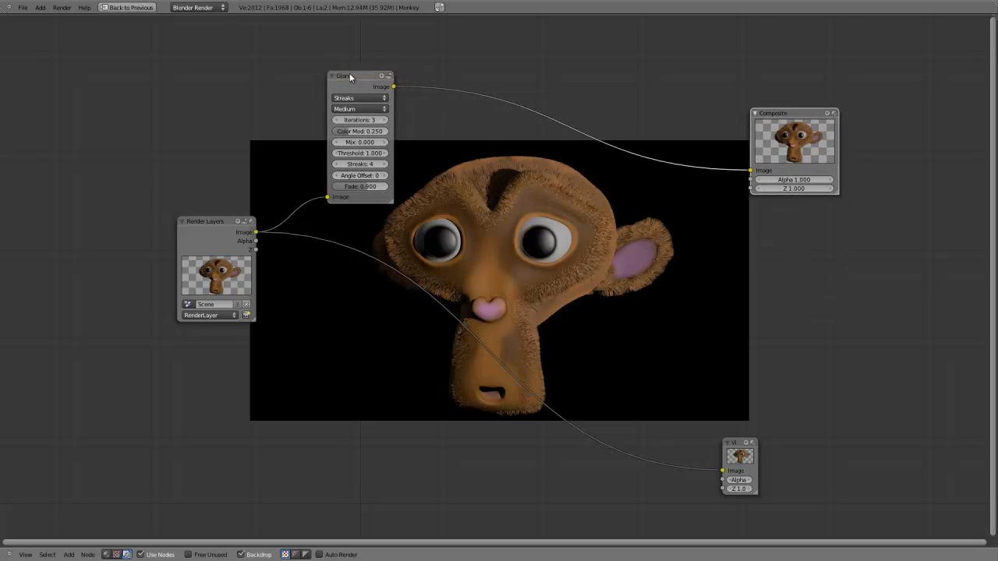
drag(350, 75, 357, 65)
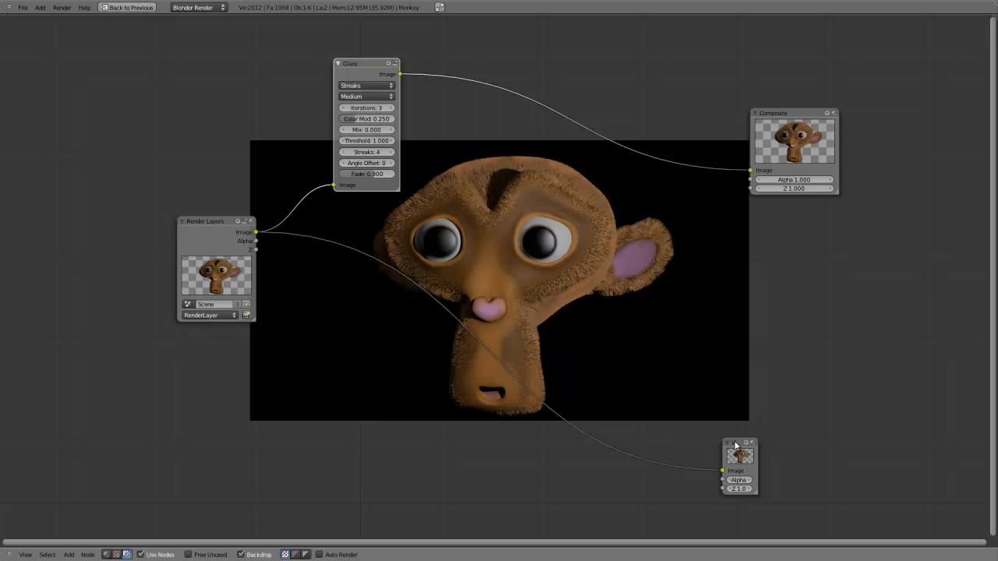
drag(733, 443, 606, 316)
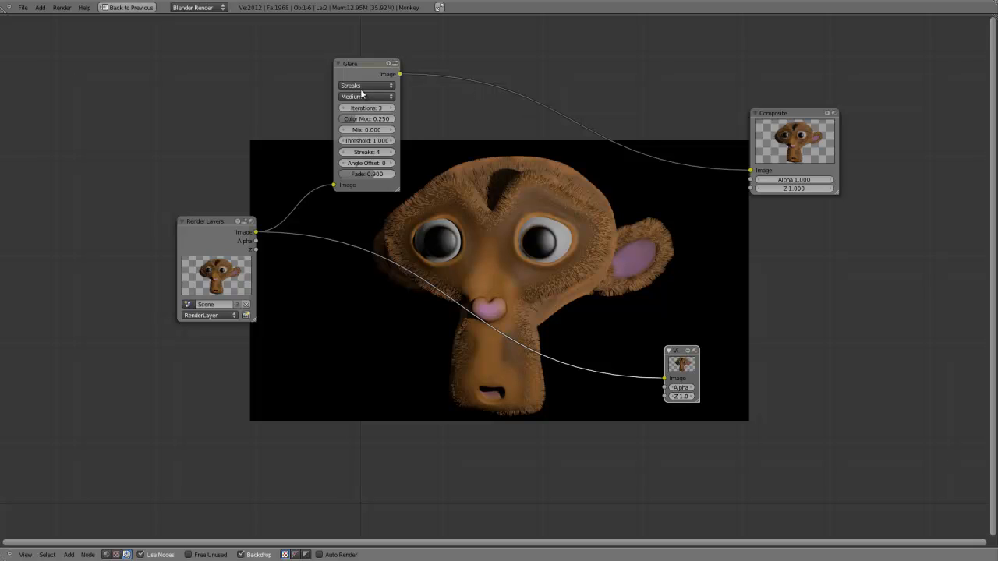
drag(797, 118, 805, 97)
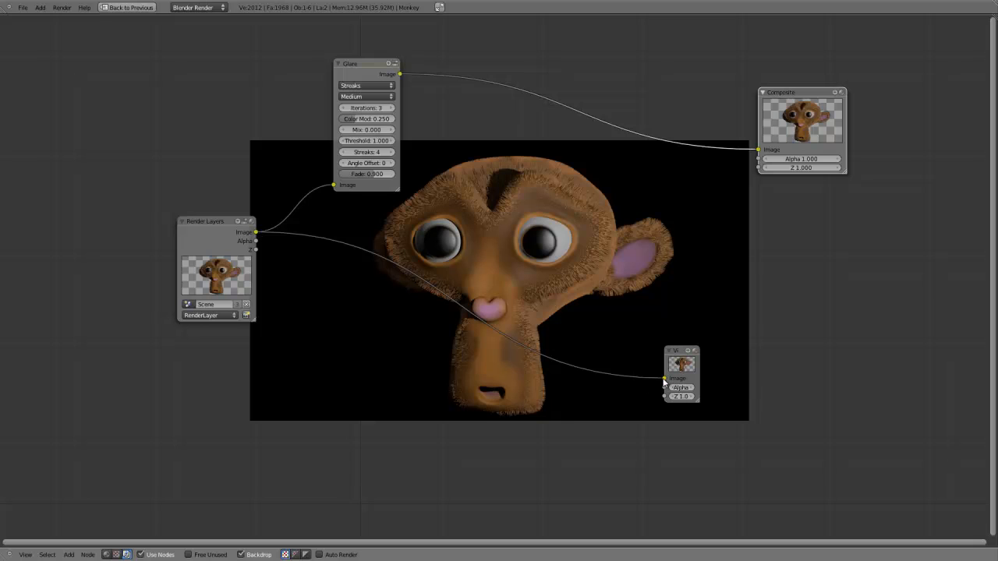
Disconnect the Viewer from Render Layers and feed it from the Glare node's image output instead.
drag(663, 380, 577, 343)
drag(400, 74, 663, 379)
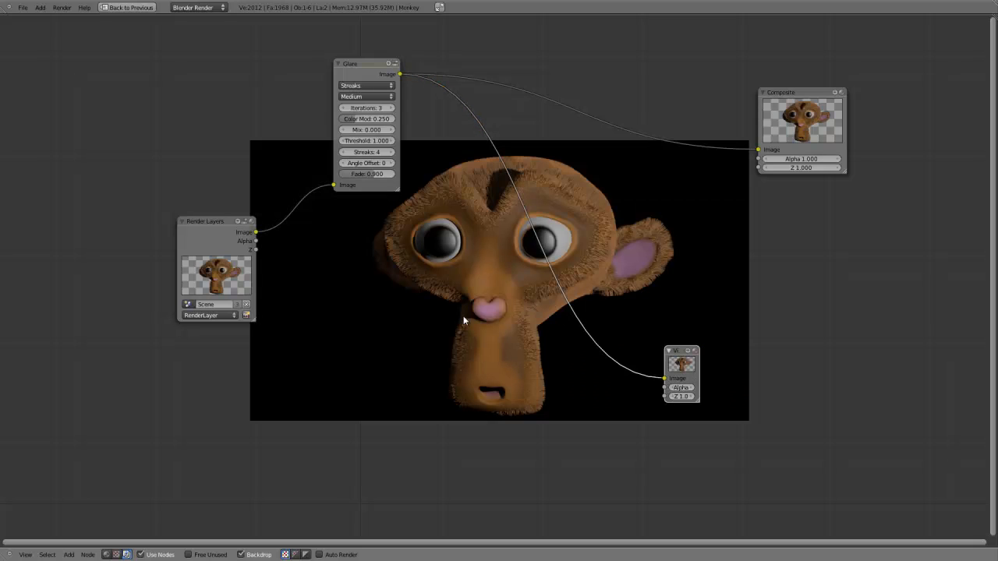
scroll(471, 276, down, 2)
scroll(472, 276, up, 3)
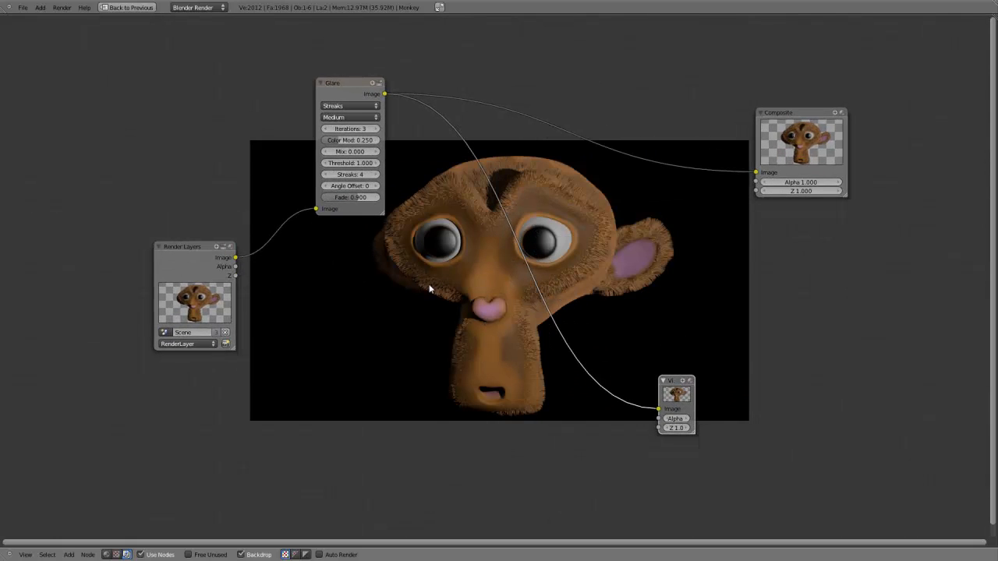
Change the Glare node's type to Fog Glow and move the node down slightly.
click(358, 106)
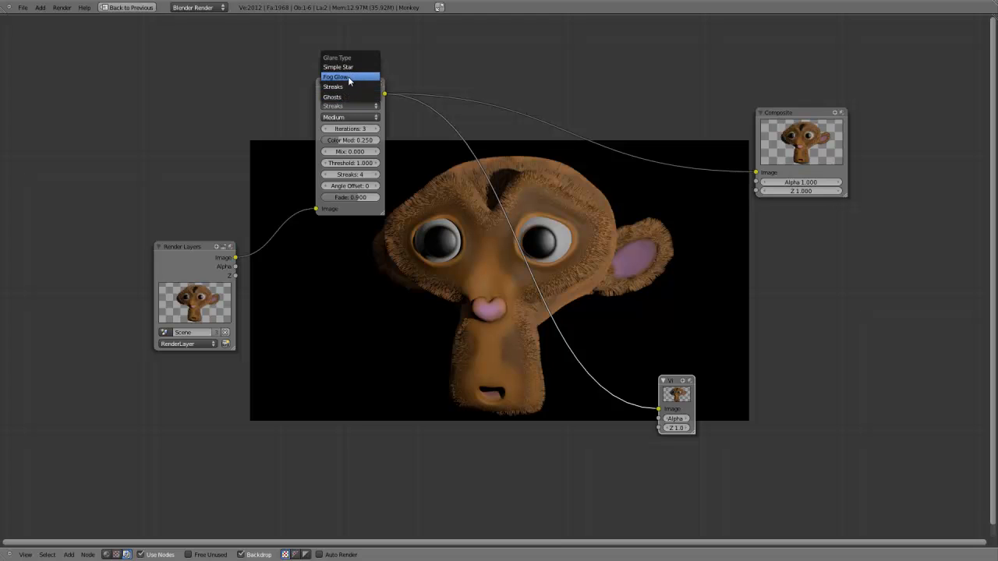
click(349, 78)
drag(350, 94, 327, 147)
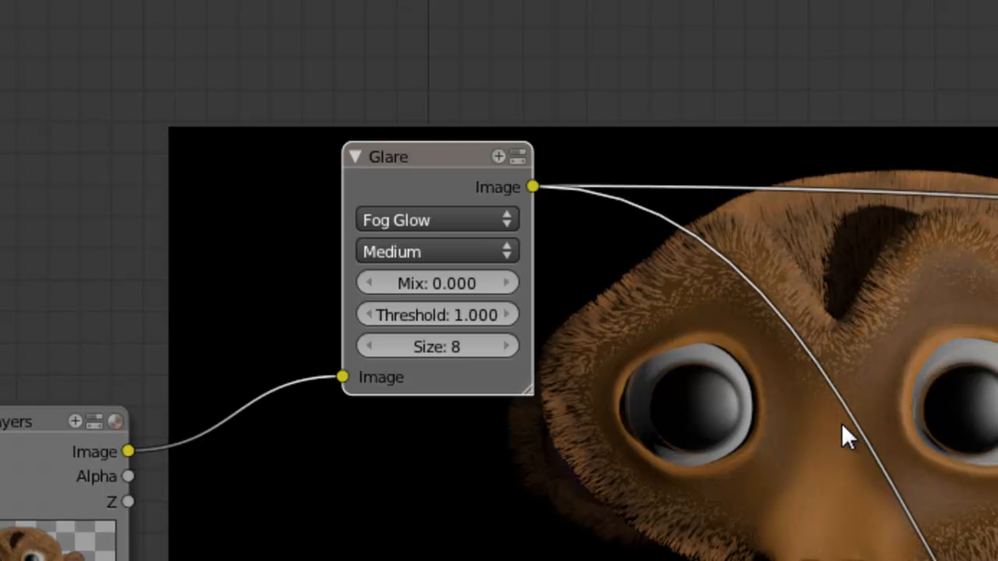
Set the Glare node's Mix to 1 to preview only the glare effect.
click(436, 283)
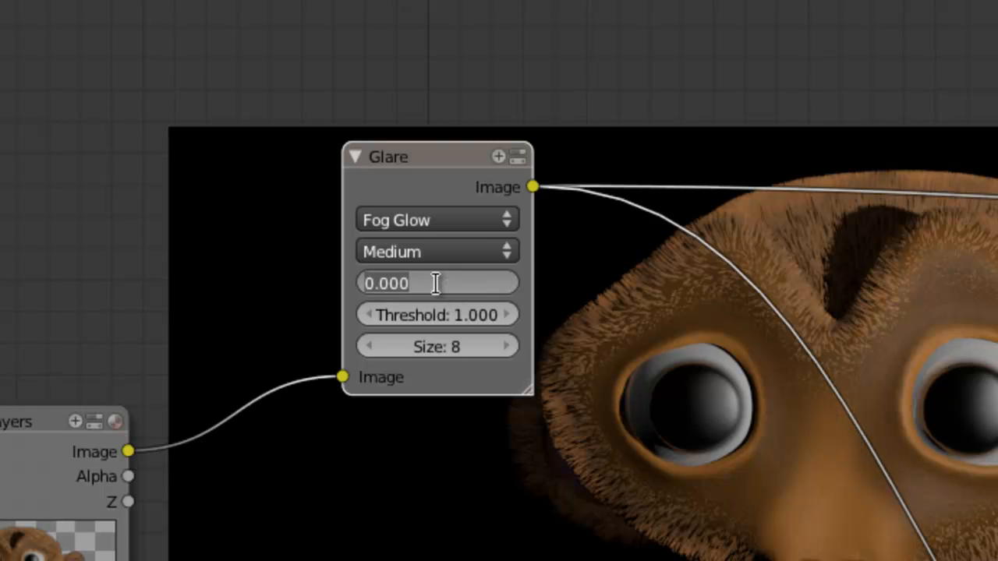
text(1)
key(Return)
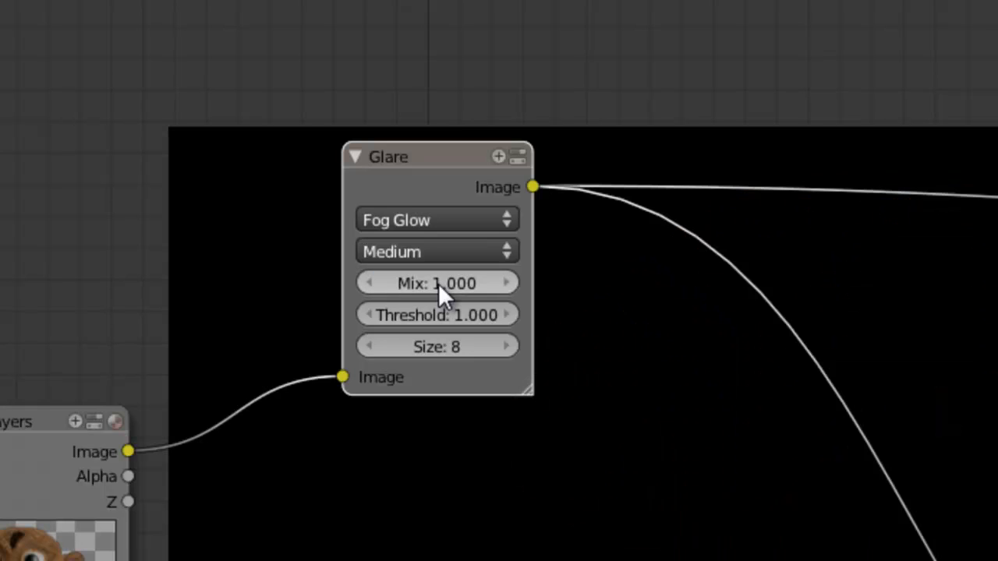
Move the Glare and Render Layers nodes down and outward, toward the backdrop's left edge.
drag(443, 167, 366, 160)
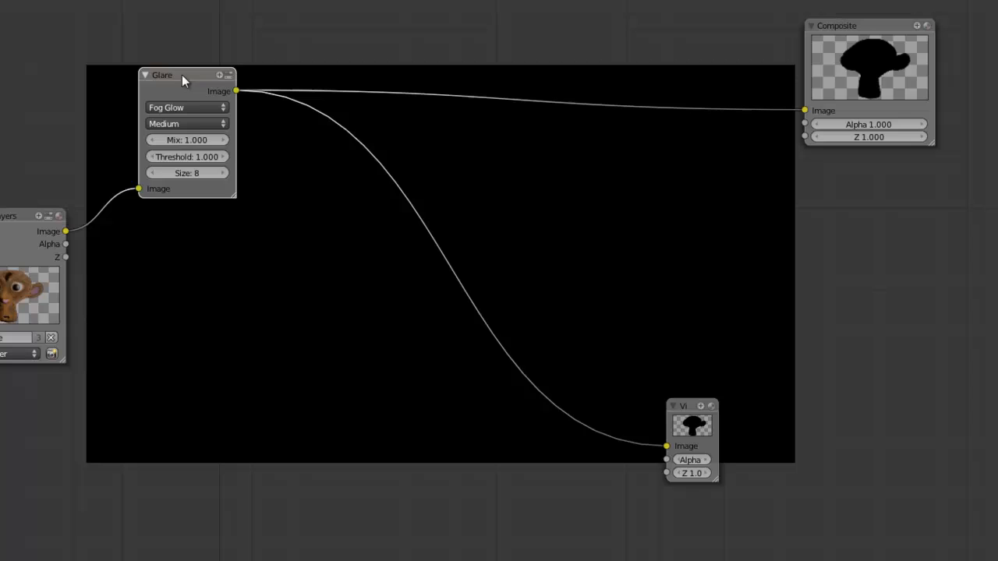
drag(181, 75, 213, 101)
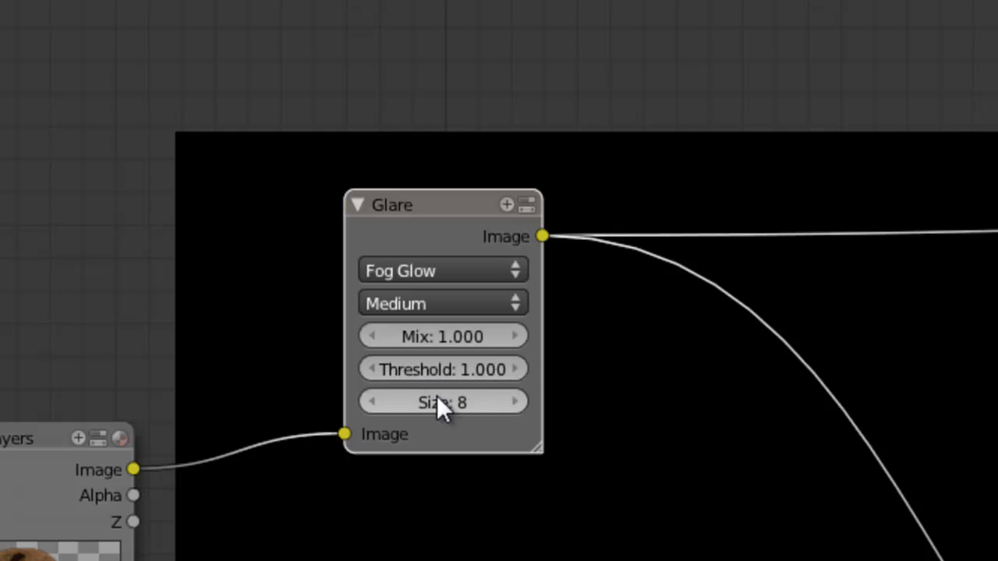
drag(427, 202, 330, 334)
drag(25, 440, 0, 510)
drag(317, 335, 226, 320)
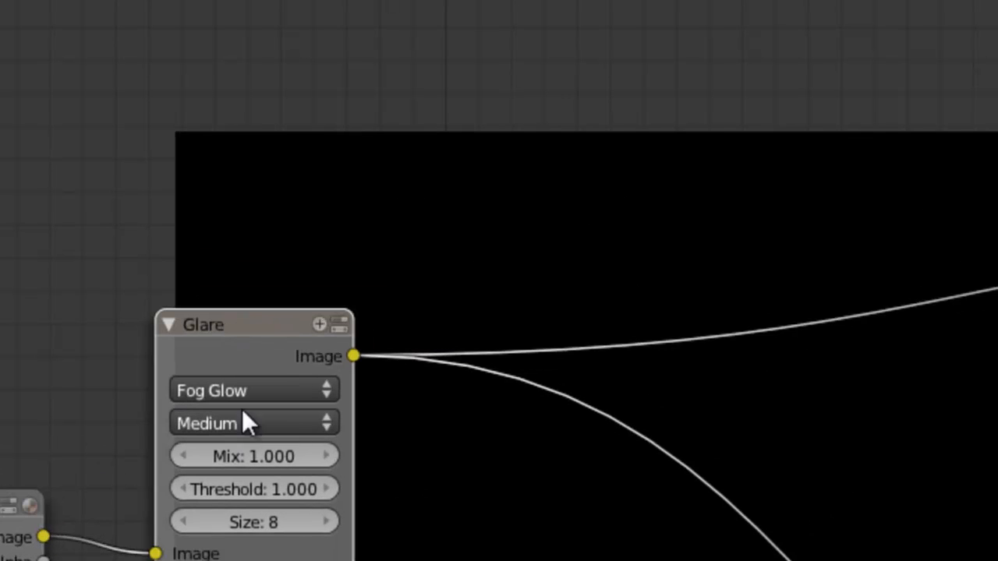
Lower the Glare node's Threshold to 0.1 in 0.1 increments and move the node up and outward.
click(188, 486)
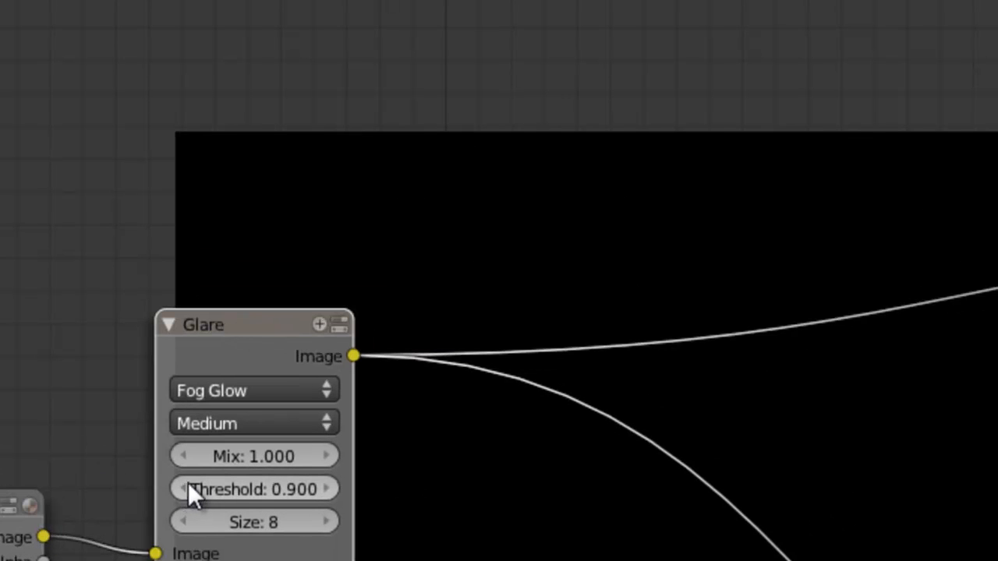
click(187, 489)
click(187, 490)
click(187, 490)
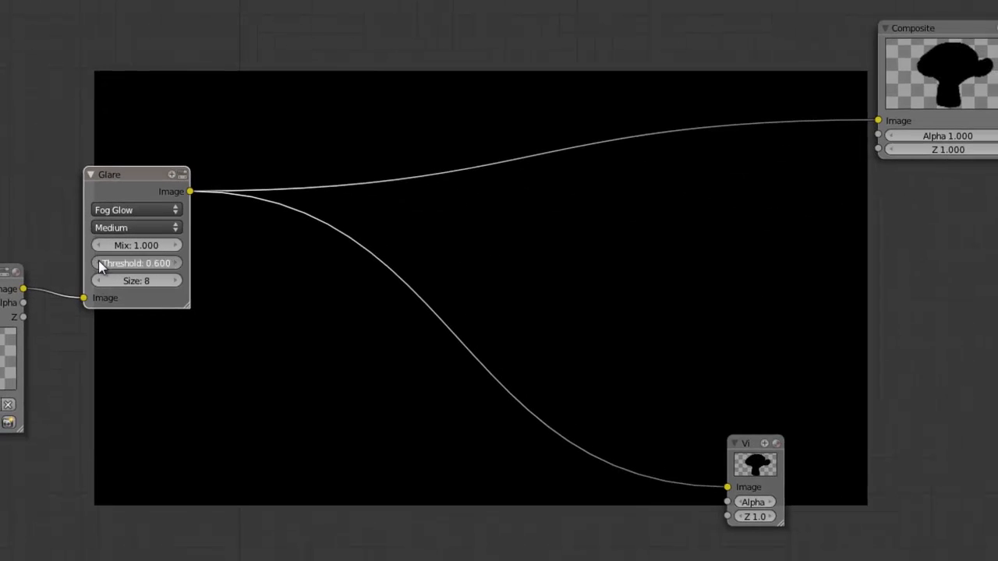
click(99, 263)
click(99, 263)
click(99, 264)
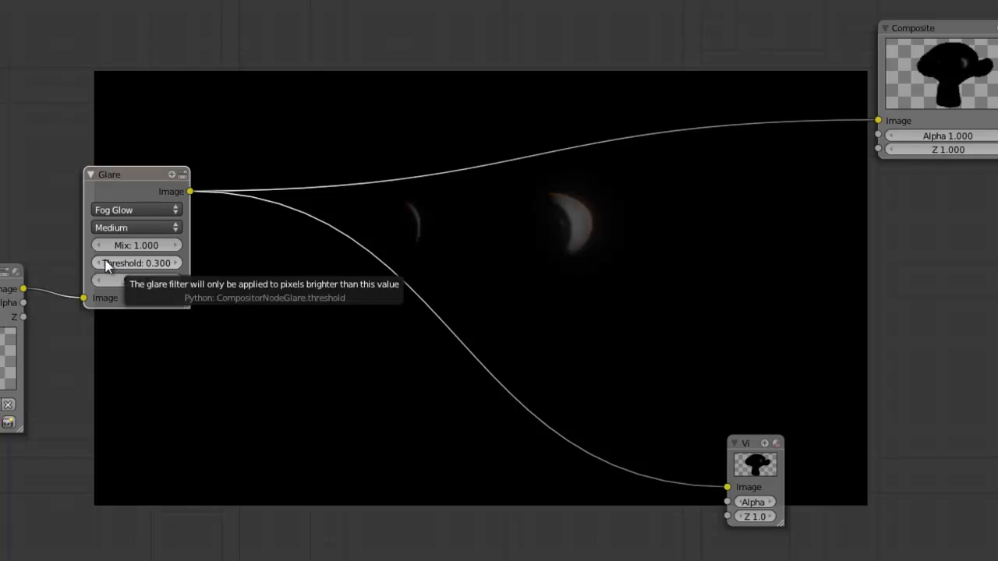
click(97, 265)
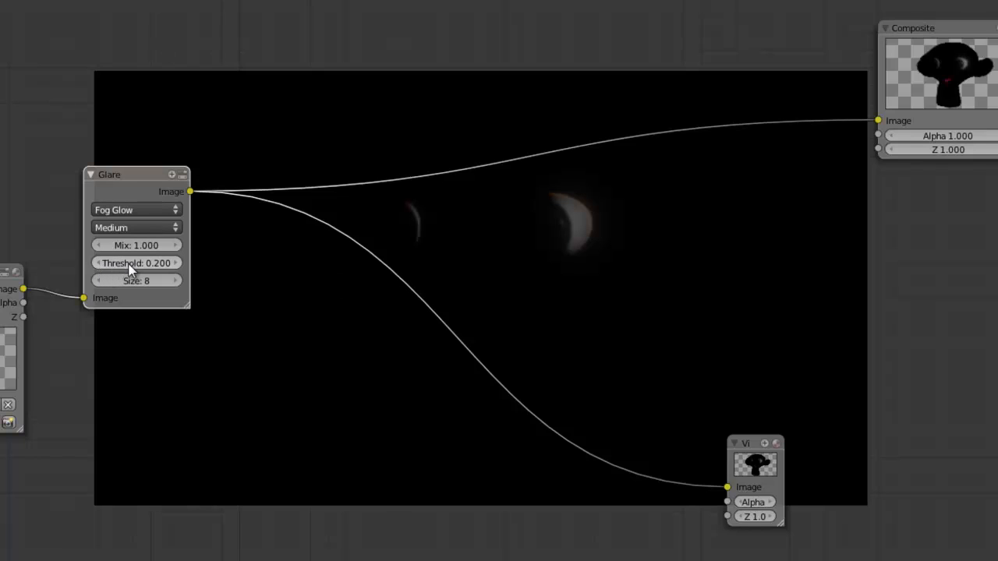
click(102, 263)
drag(131, 170, 95, 120)
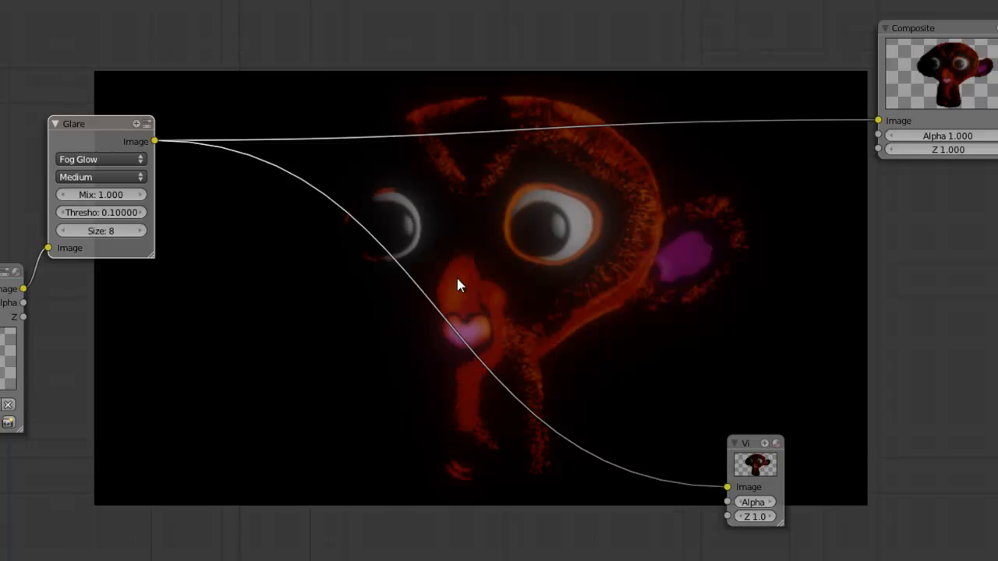
Nudge the Glare node inward and set its Threshold to 0.05.
middle_drag(511, 319, 485, 338)
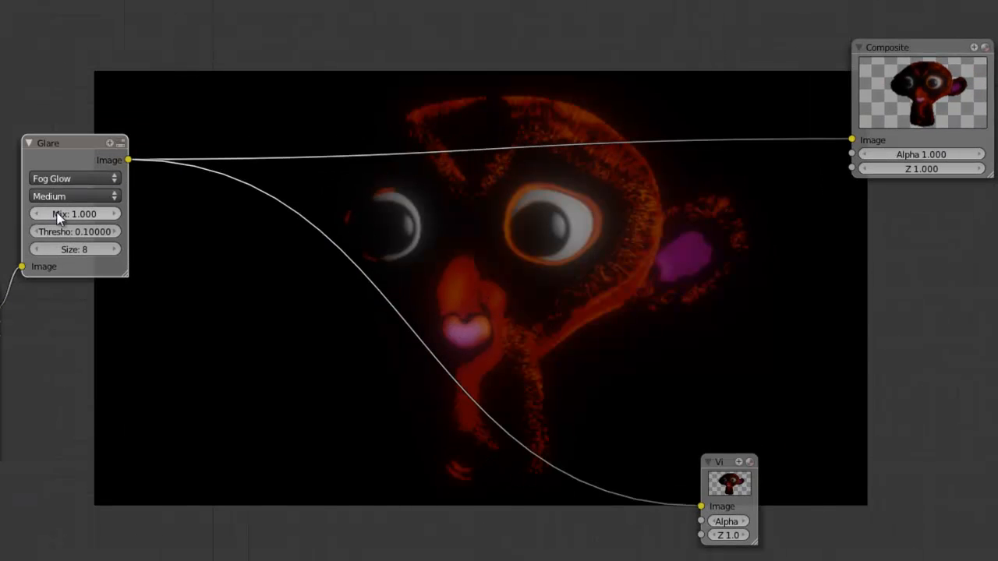
drag(80, 156, 104, 151)
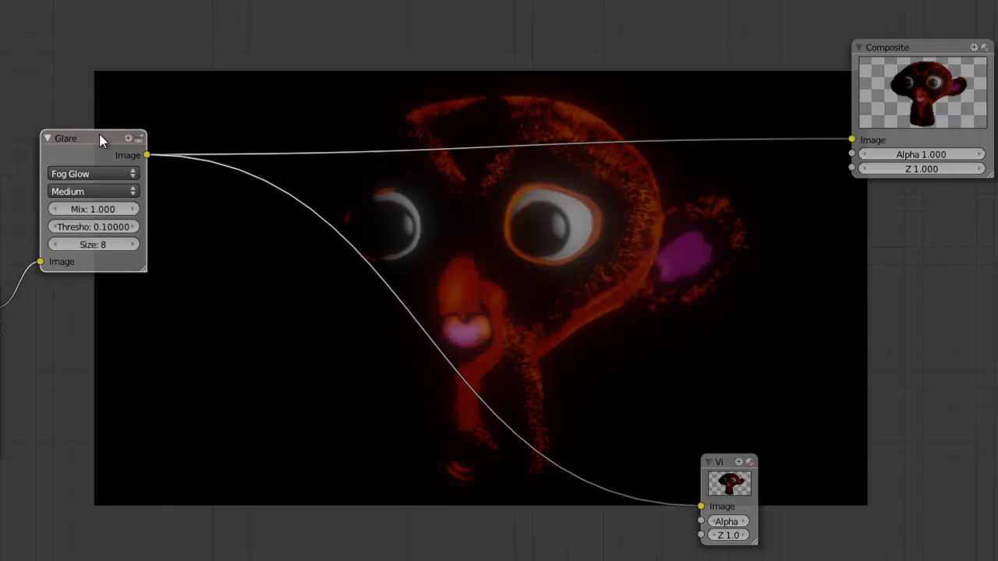
click(60, 227)
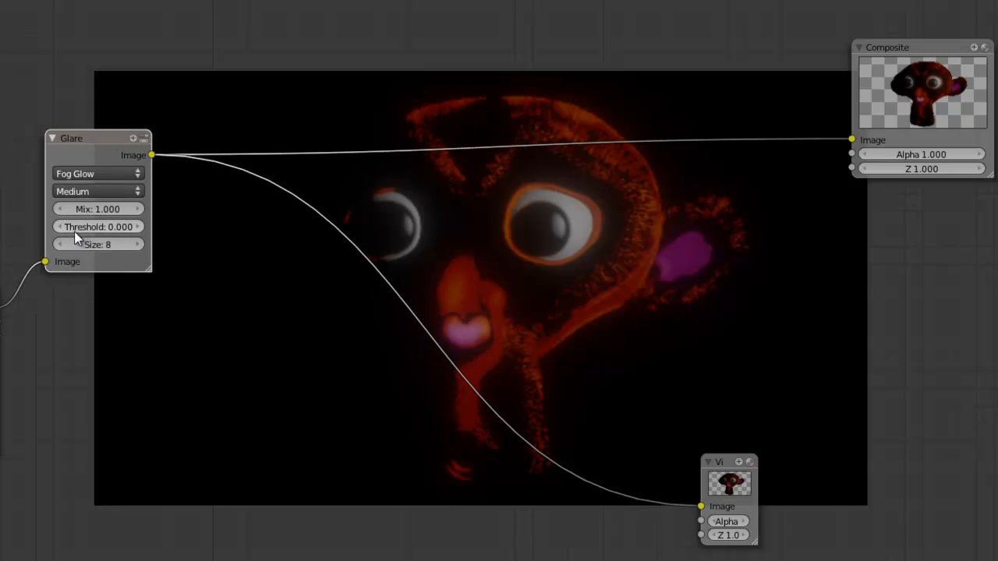
click(137, 226)
click(101, 226)
text(0.05)
key(Return)
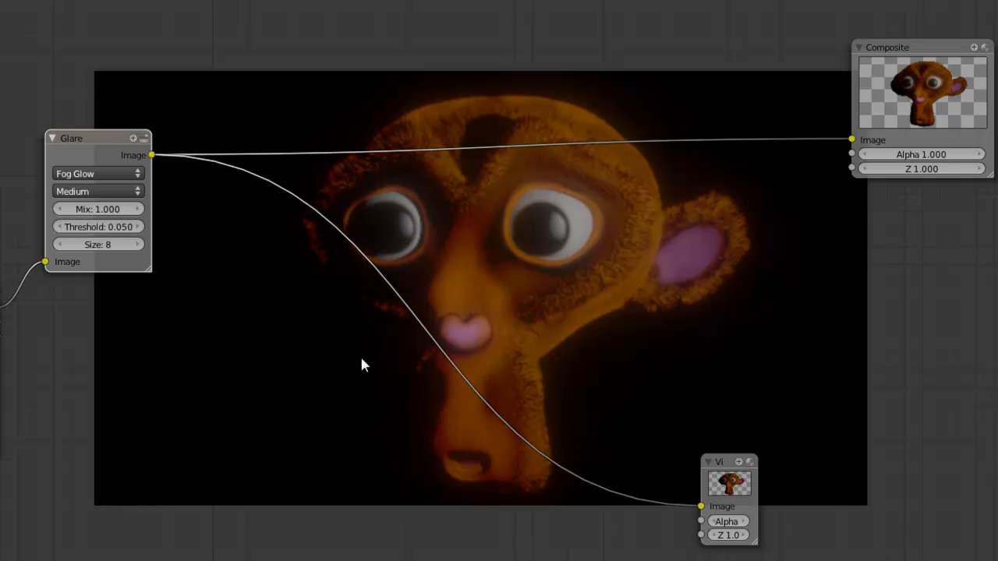
Set the Glare node's Threshold to 0.08.
click(115, 225)
text(0.08)
key(Return)
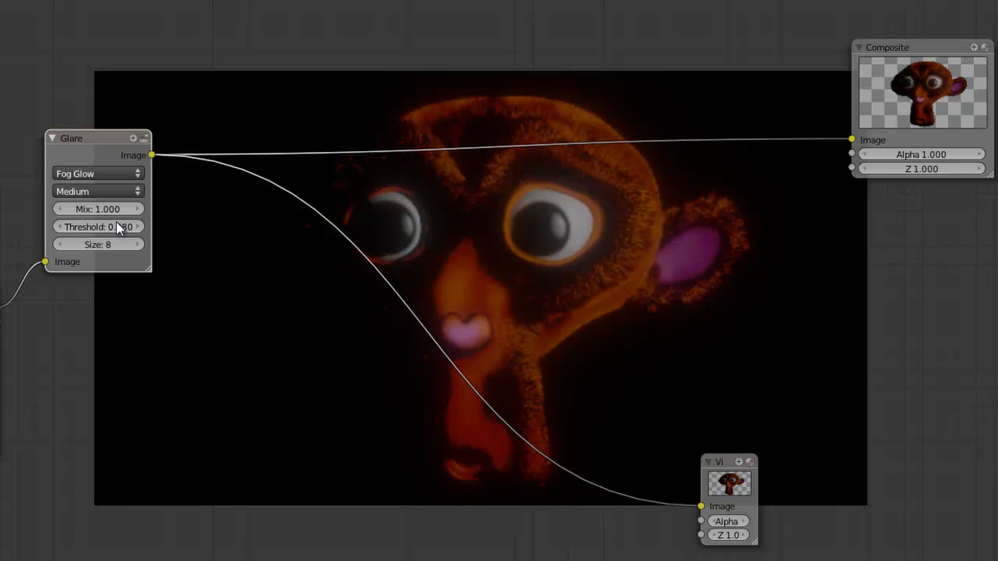
Move the Glare node down and set its Mix to 0 to blend the glow with the original image.
drag(94, 138, 194, 255)
click(184, 327)
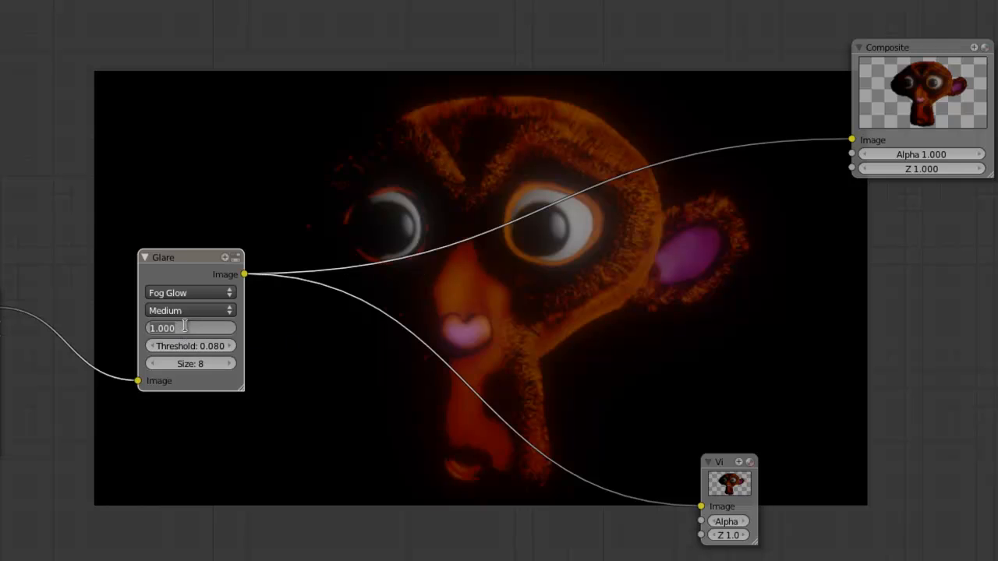
text(0)
key(Return)
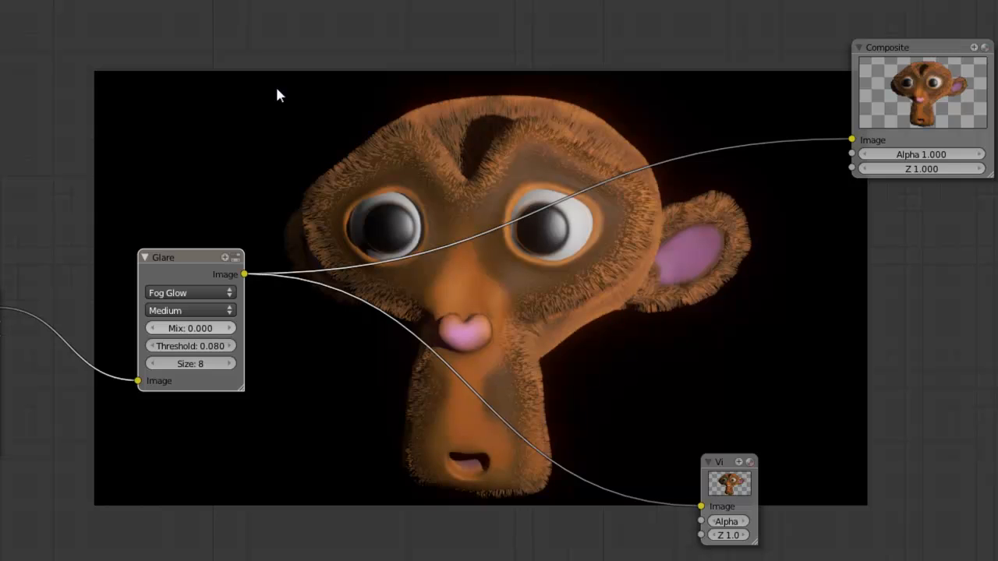
Move the Glare node up away from the face and restore the node editor from full size to the multi-pane layout.
drag(194, 260, 115, 148)
scroll(476, 341, down, 5)
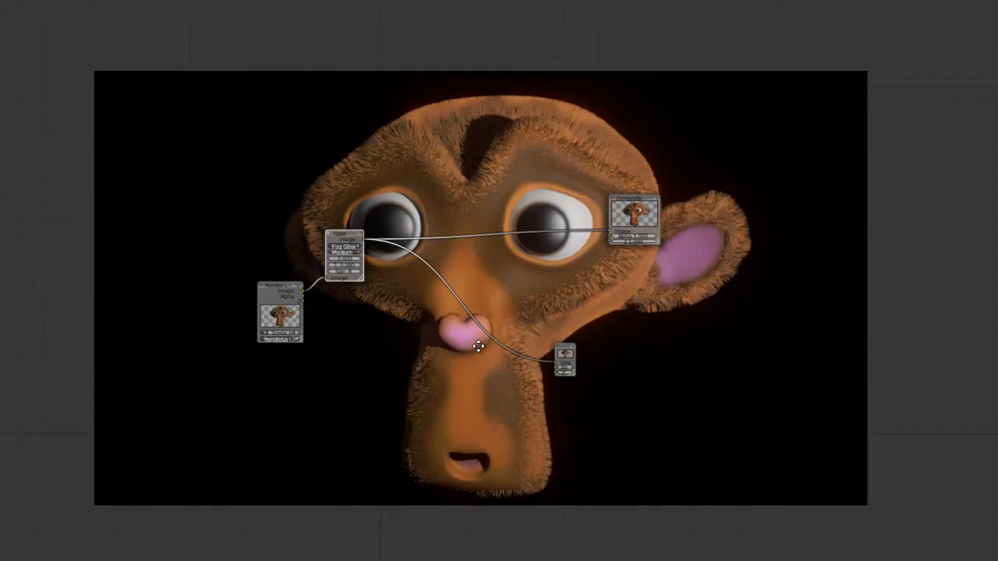
scroll(483, 314, up, 8)
scroll(482, 314, down, 7)
scroll(463, 361, up, 3)
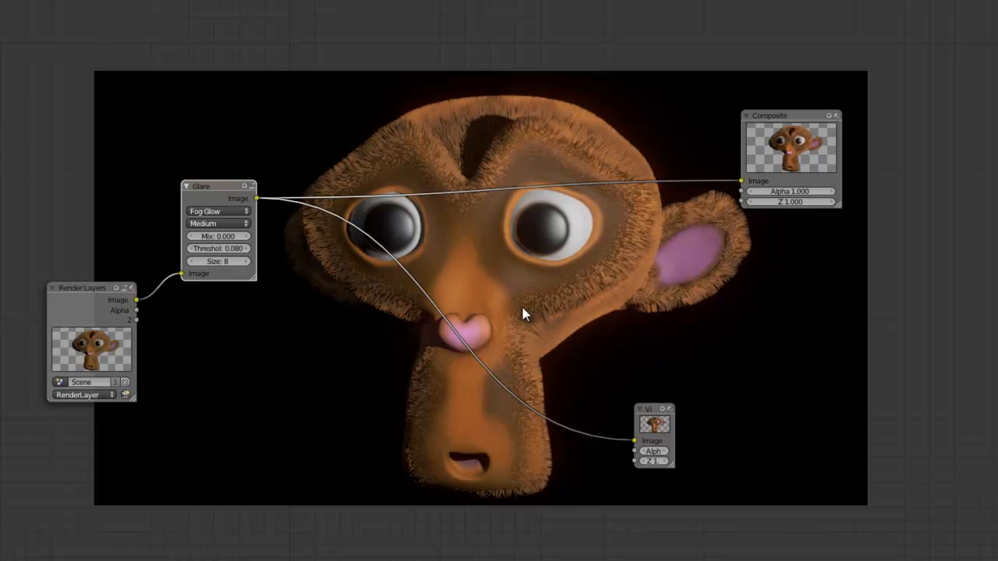
key(ctrl+Up)
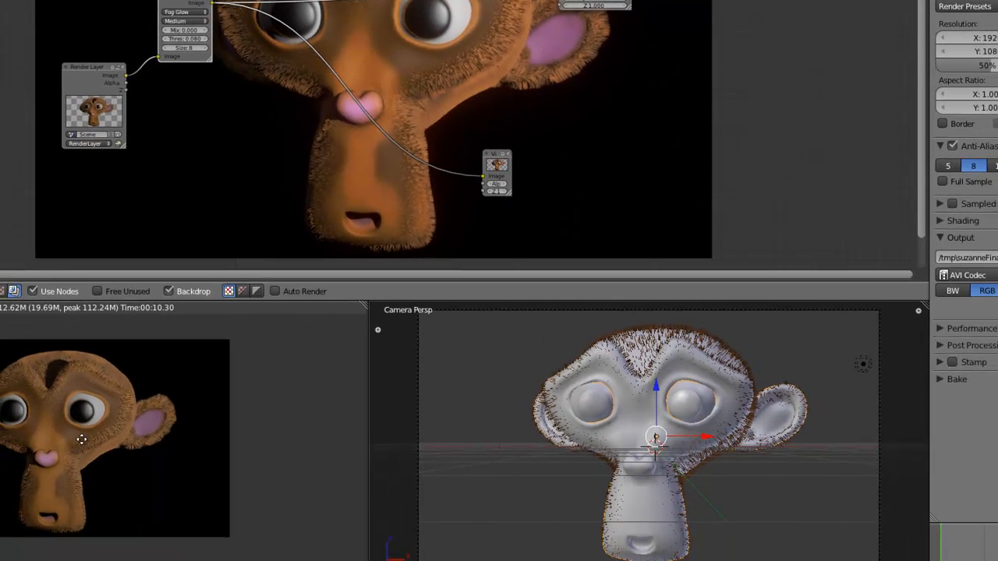
Render the scene again and inspect the monkey render at full size in the image editor.
ctrl+middle_drag(83, 439, 80, 493)
scroll(79, 493, up, 2)
middle_drag(48, 425, 157, 436)
scroll(157, 436, down, 1)
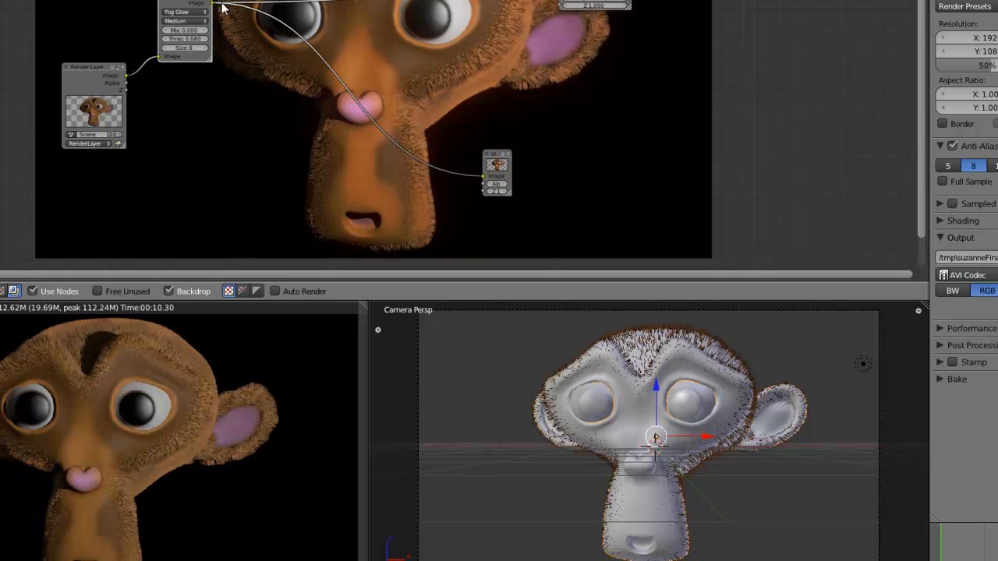
key(F12)
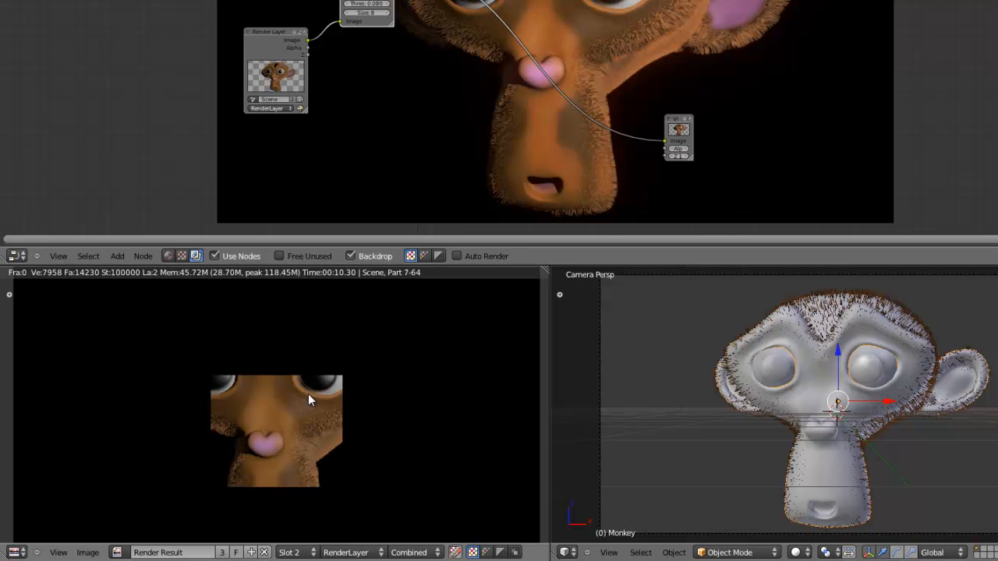
key(ctrl+Up)
scroll(678, 159, up, 2)
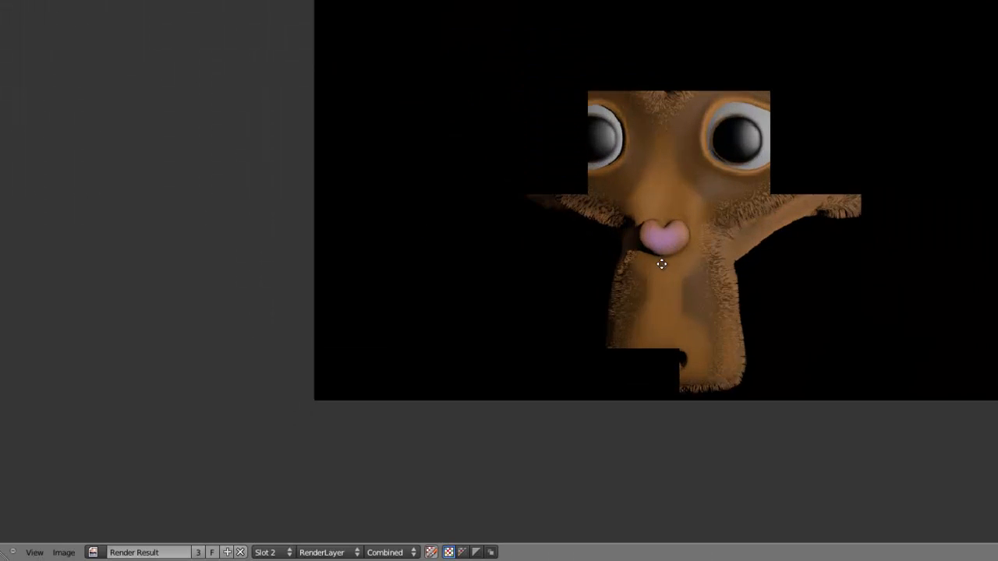
ctrl+middle_drag(661, 264, 648, 275)
middle_drag(673, 134, 634, 176)
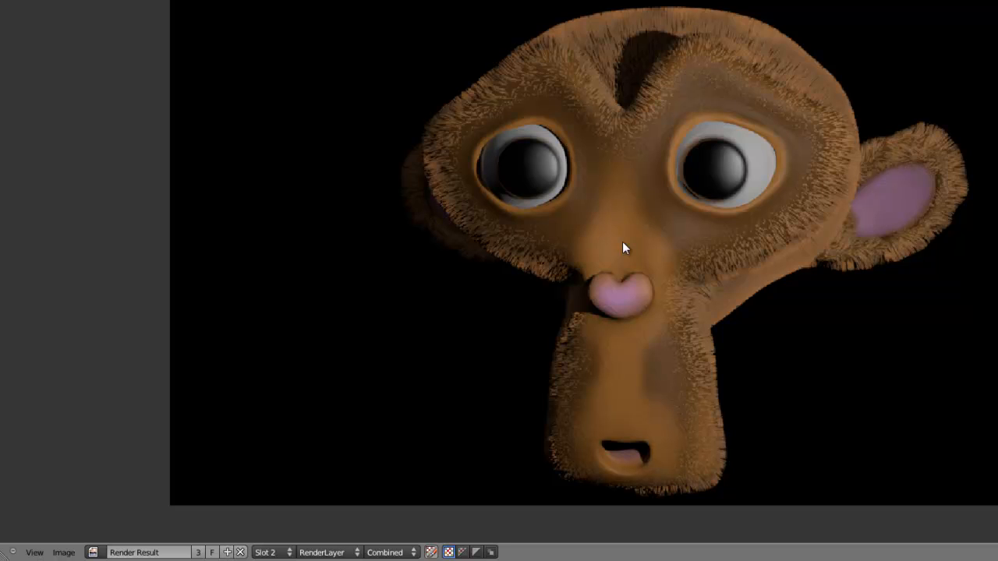
key(Escape)
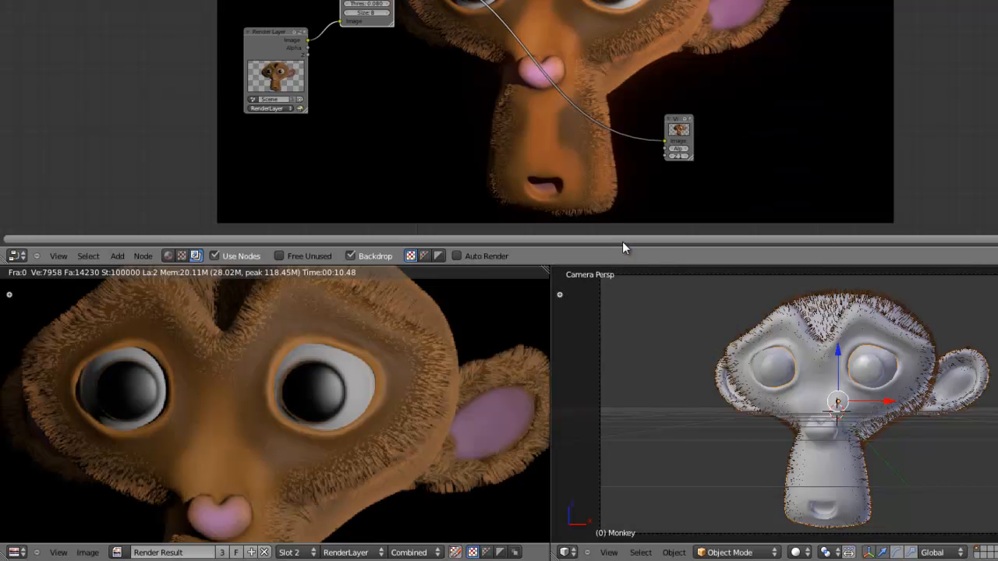
Check the glow on the node editor's backdrop and move the Composite node up and outward, clear of the monkey's face.
middle_drag(566, 10, 460, 36)
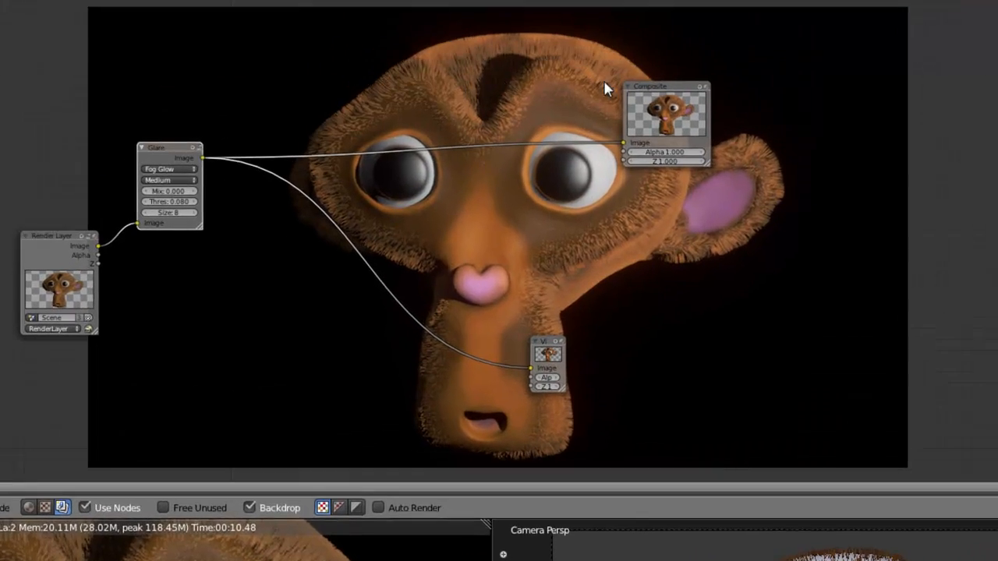
key(ctrl+Up)
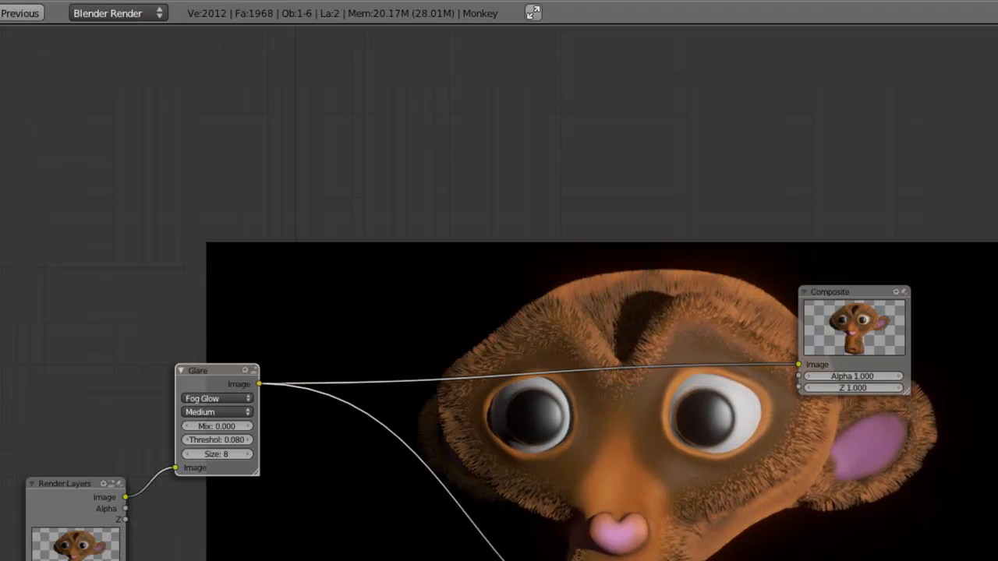
key(ctrl+Up)
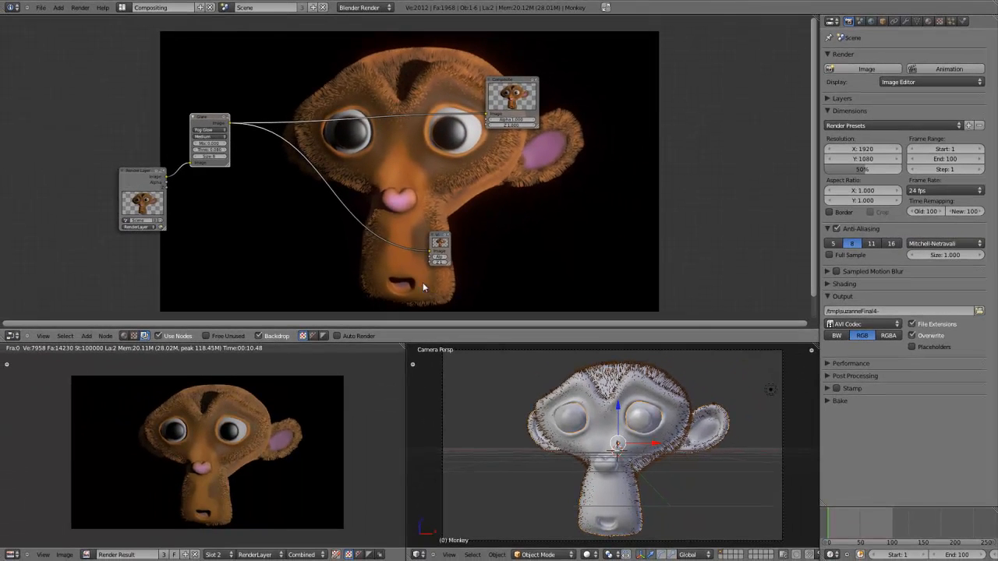
mouse_move(200, 423)
middle_down()
mouse_move(212, 395)
mouse_move(230, 416)
mouse_move(205, 408)
middle_up()
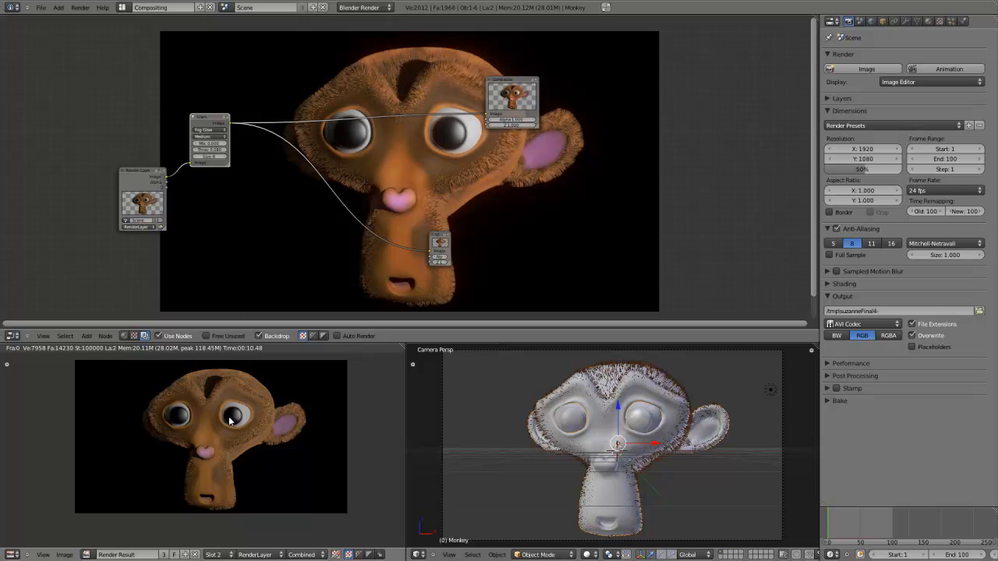
drag(509, 81, 586, 57)
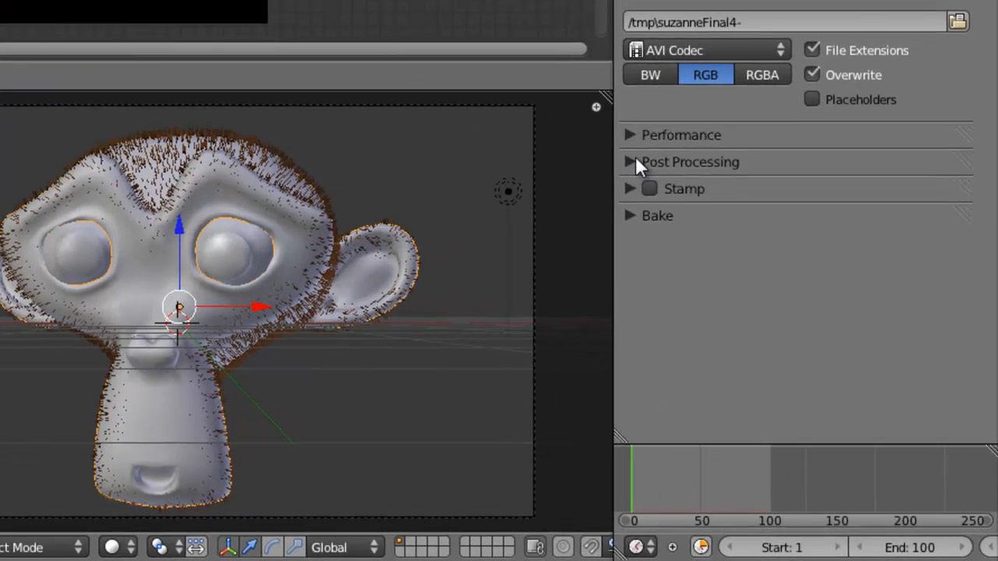
Enable Compositing in the render's Post Processing settings and re-render the monkey in a full-size image view.
click(719, 253)
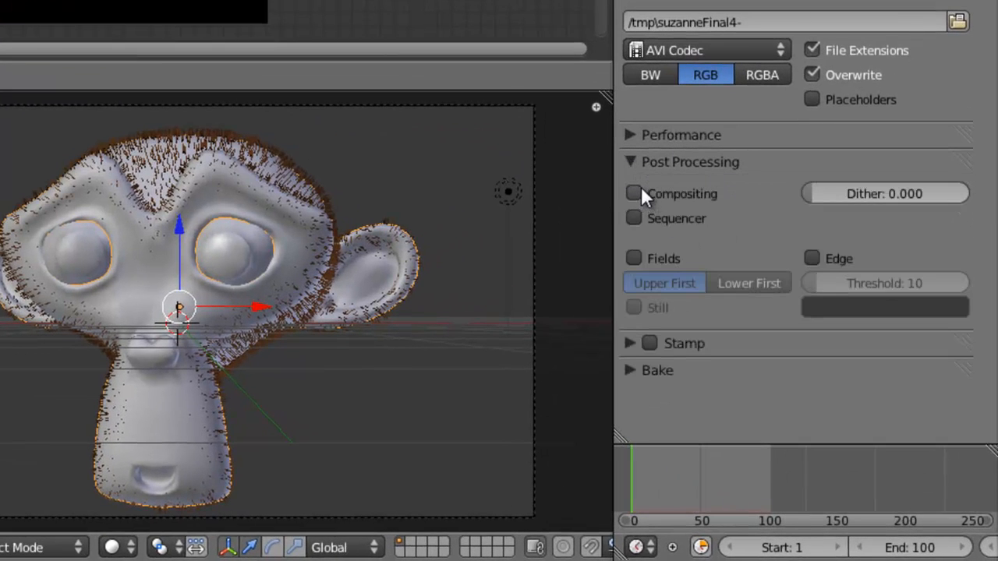
click(639, 190)
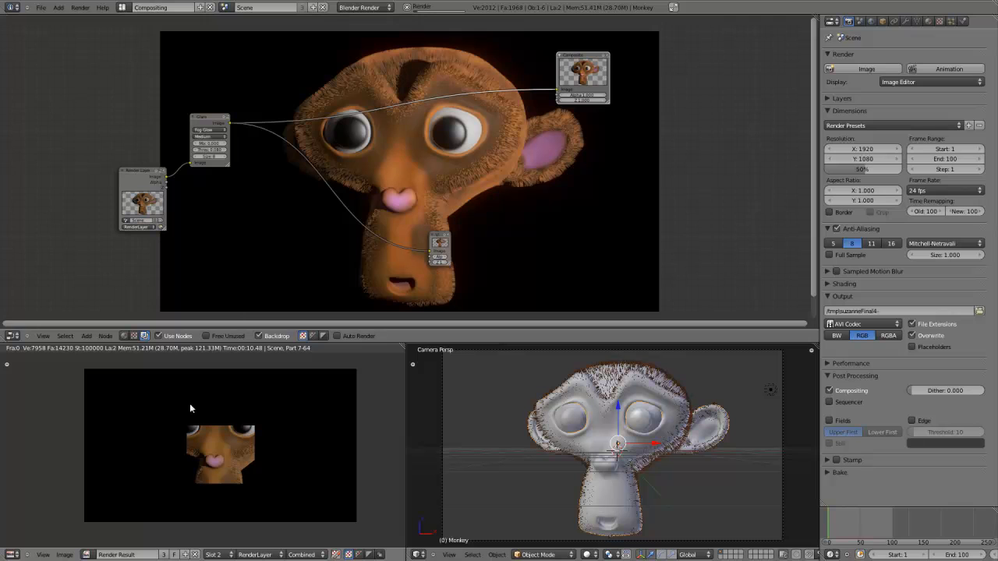
key(ctrl+Up)
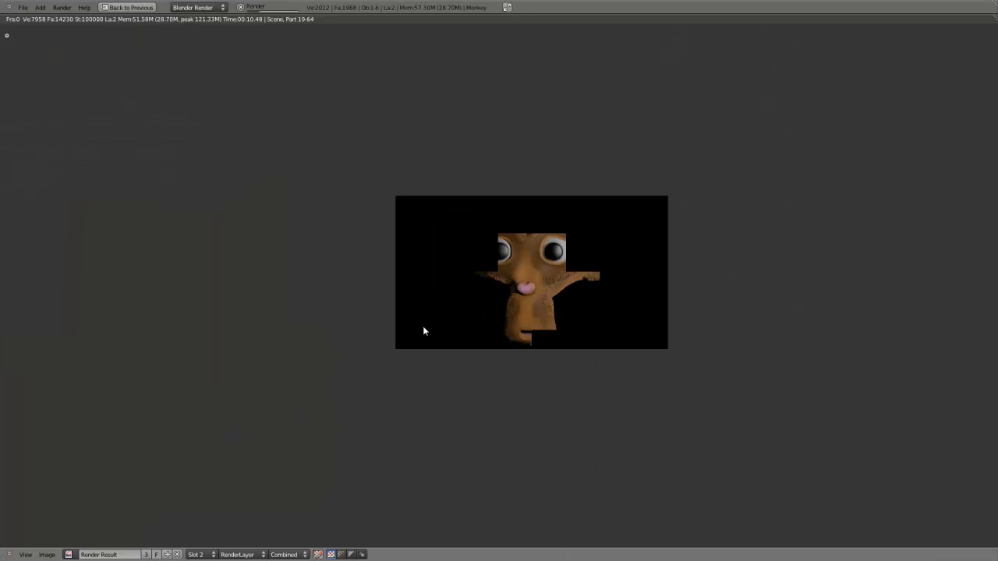
ctrl+middle_drag(493, 343, 504, 410)
scroll(558, 359, up, 2)
middle_drag(591, 340, 426, 375)
scroll(488, 301, down, 1)
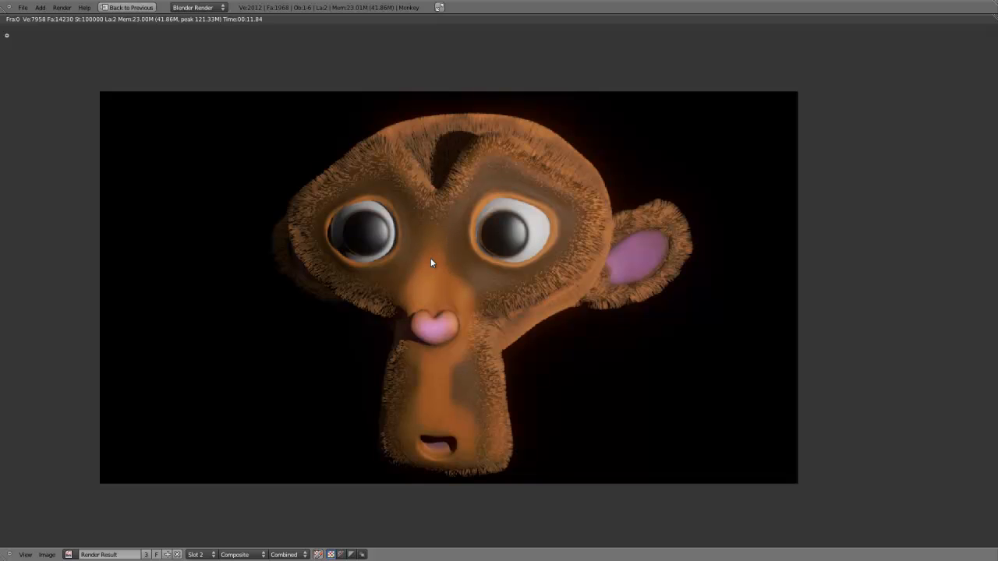
Examine the glow around the fur, eyes and ear in the composited render, then return to the multi-pane layout.
scroll(550, 347, up, 2)
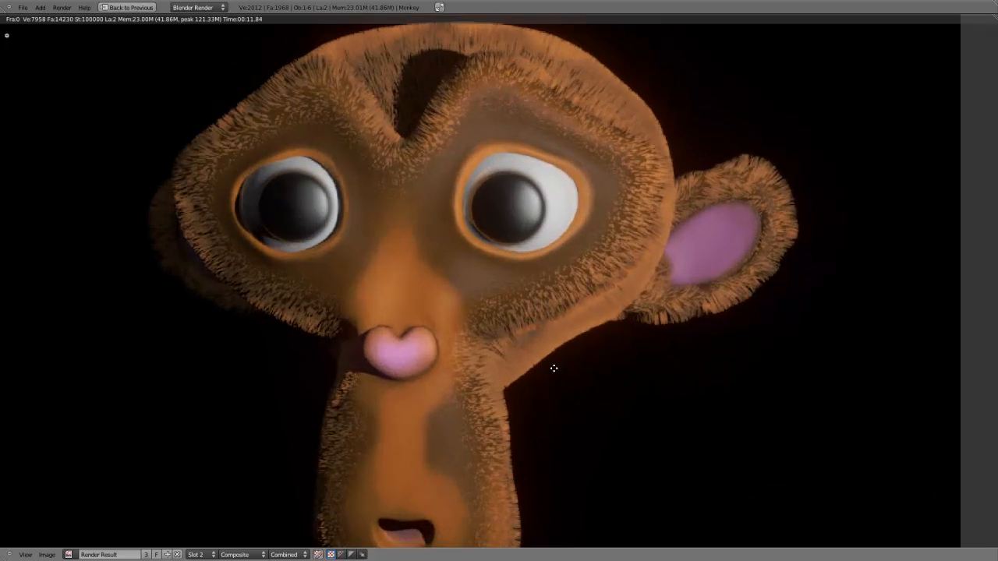
click(530, 277)
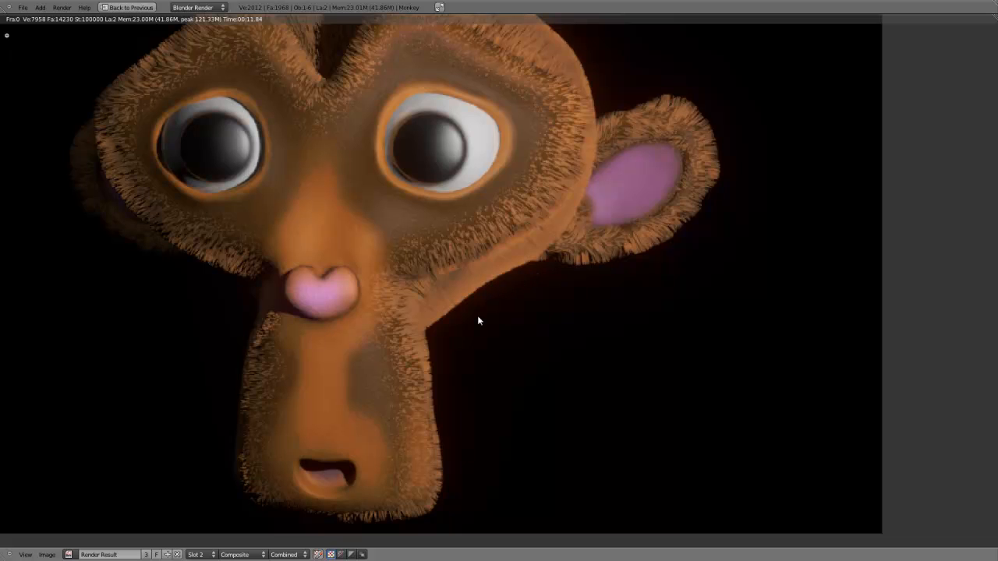
scroll(447, 336, down, 3)
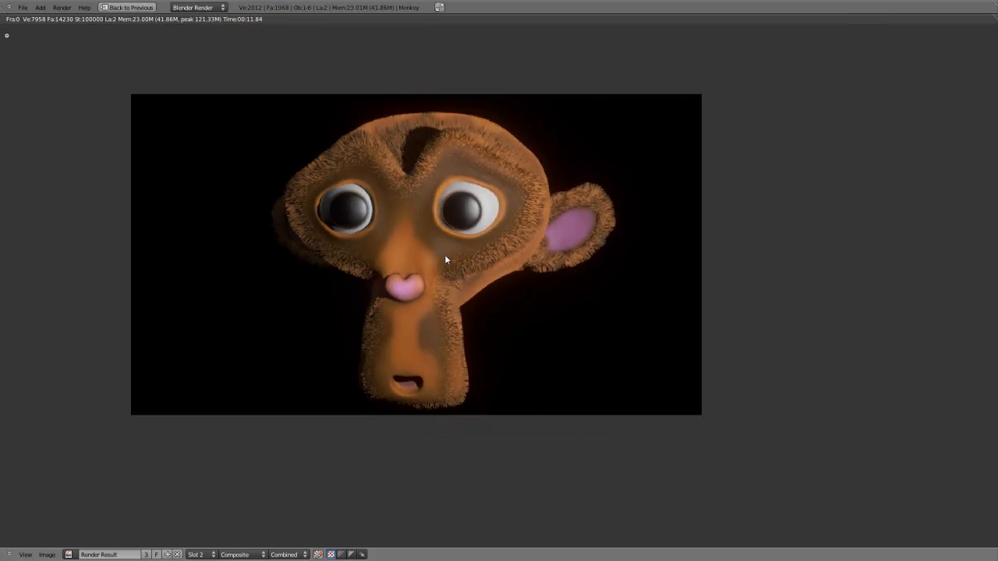
scroll(459, 327, up, 2)
scroll(383, 270, down, 1)
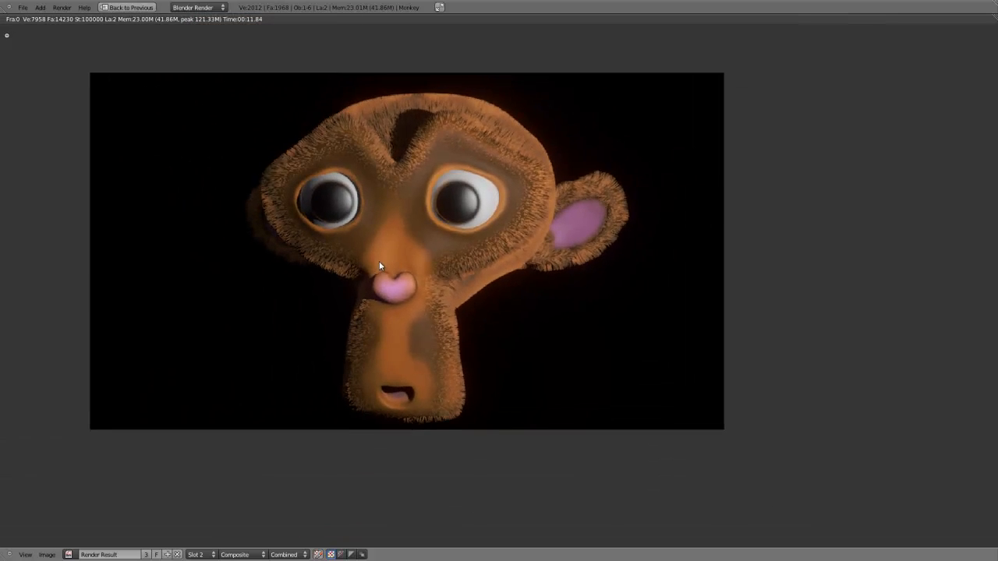
middle_drag(376, 228, 407, 264)
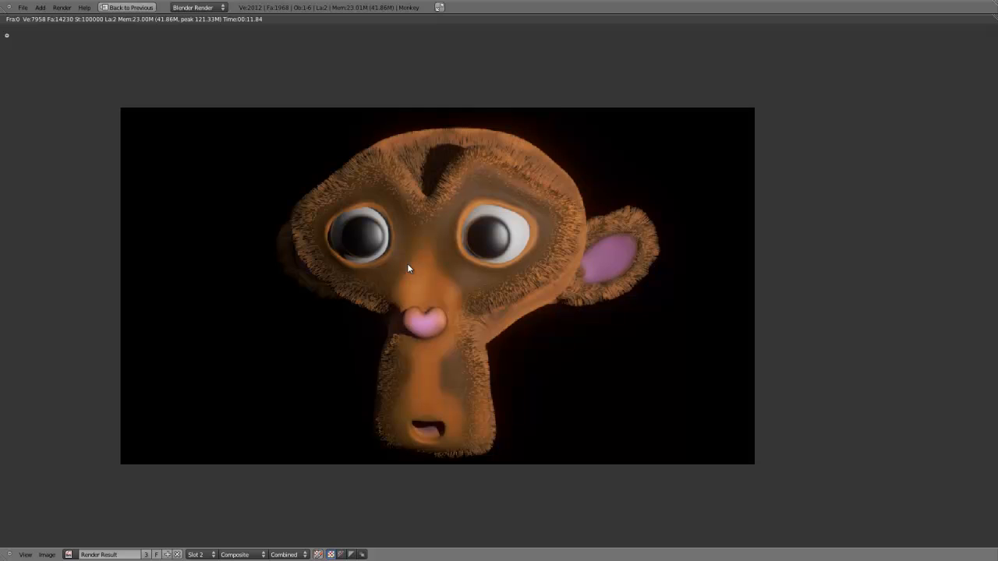
key(Escape)
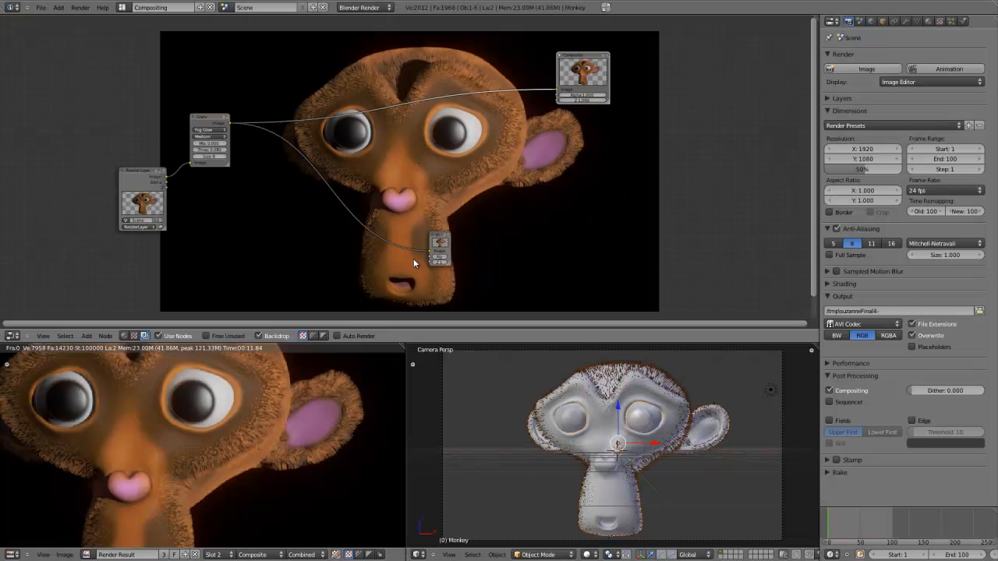
scroll(239, 385, down, 4)
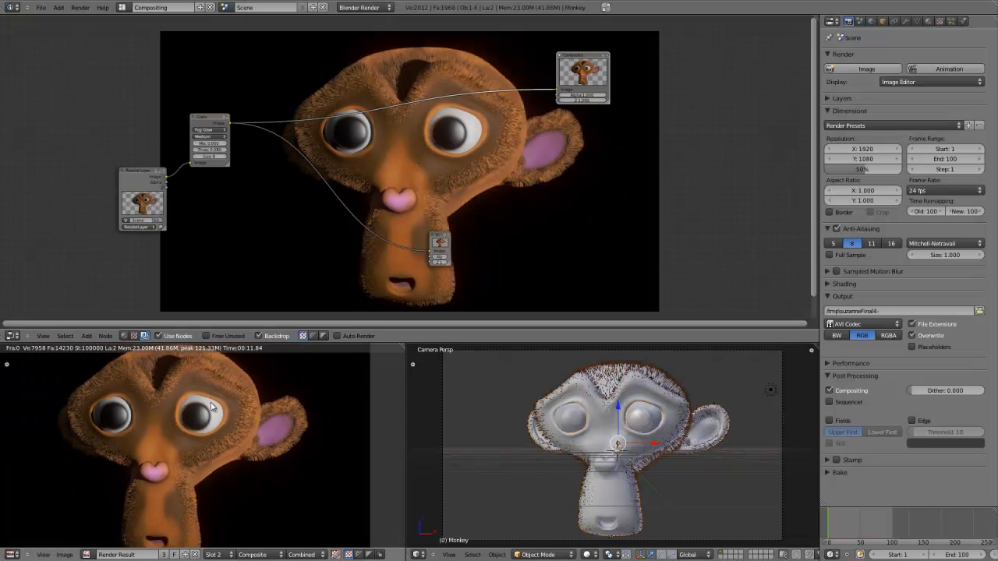
middle_drag(233, 408, 279, 409)
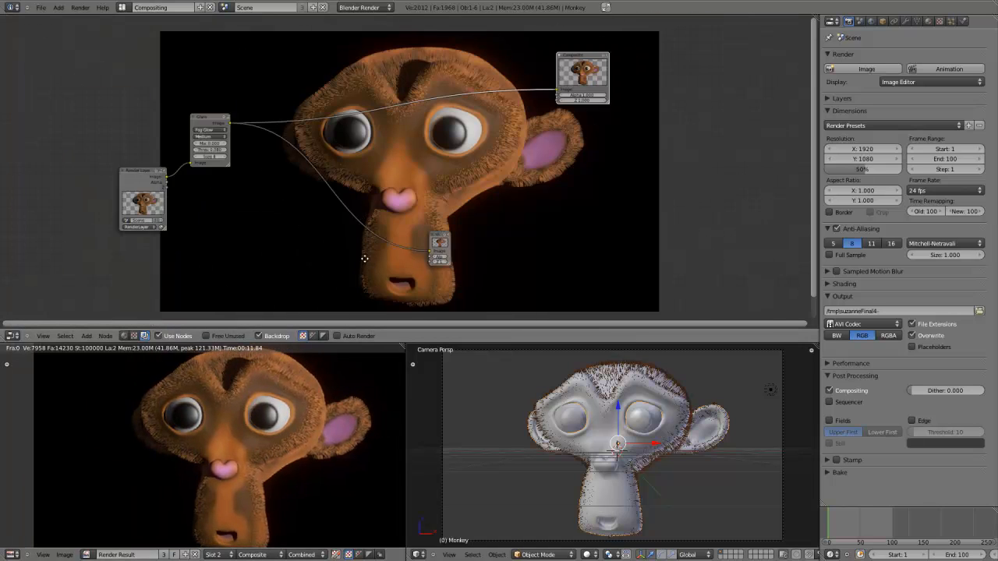
Spread out the node tree, placing the Render Layers node higher and the Glare node lower between it and the outputs.
scroll(381, 218, down, 2)
middle_drag(381, 217, 429, 214)
drag(310, 131, 362, 122)
drag(258, 168, 258, 138)
drag(360, 129, 307, 224)
drag(249, 138, 223, 139)
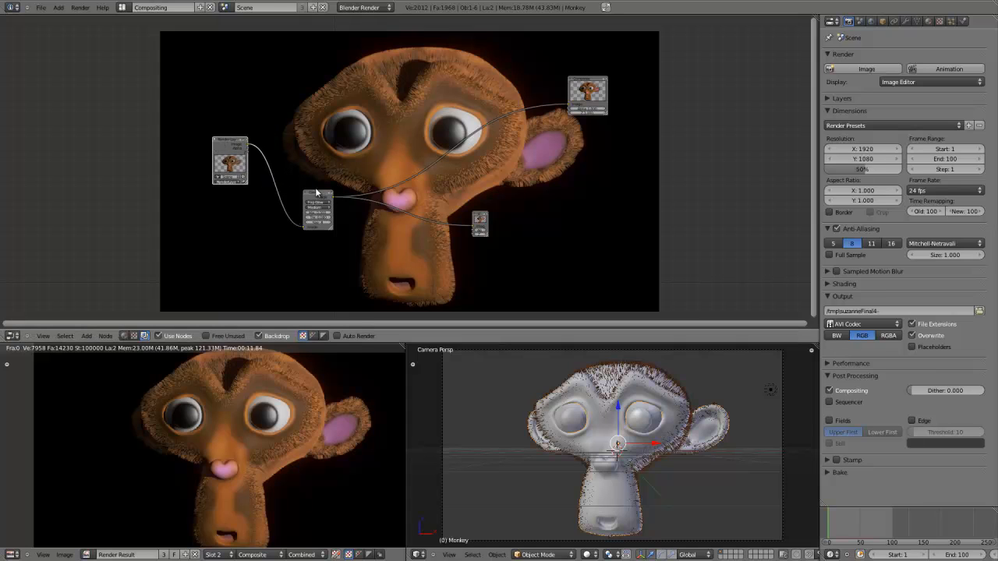
drag(318, 192, 305, 185)
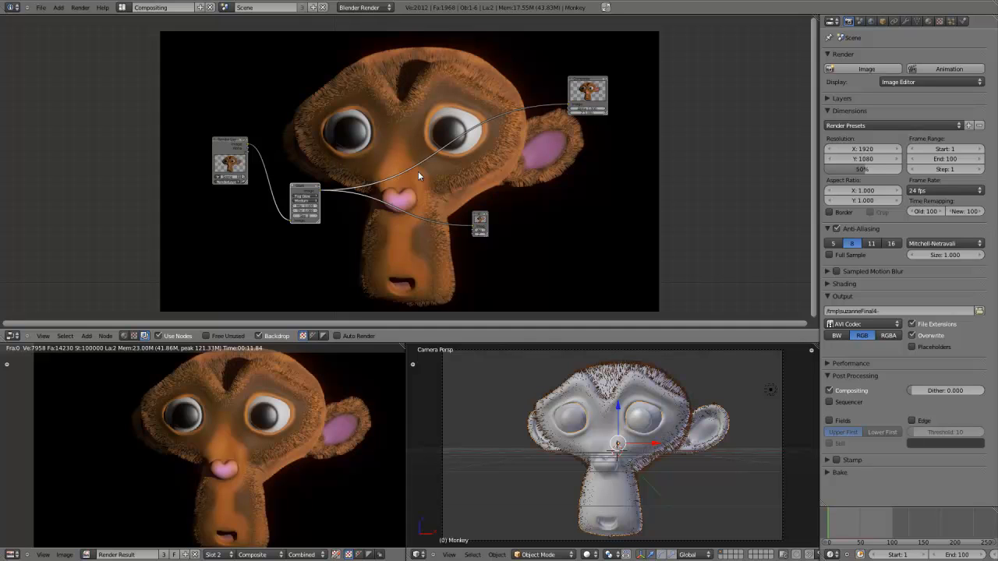
View the composited backdrop at full size and move the Glare node about midway between the Render Layers and Viewer nodes.
middle_drag(379, 223, 400, 204)
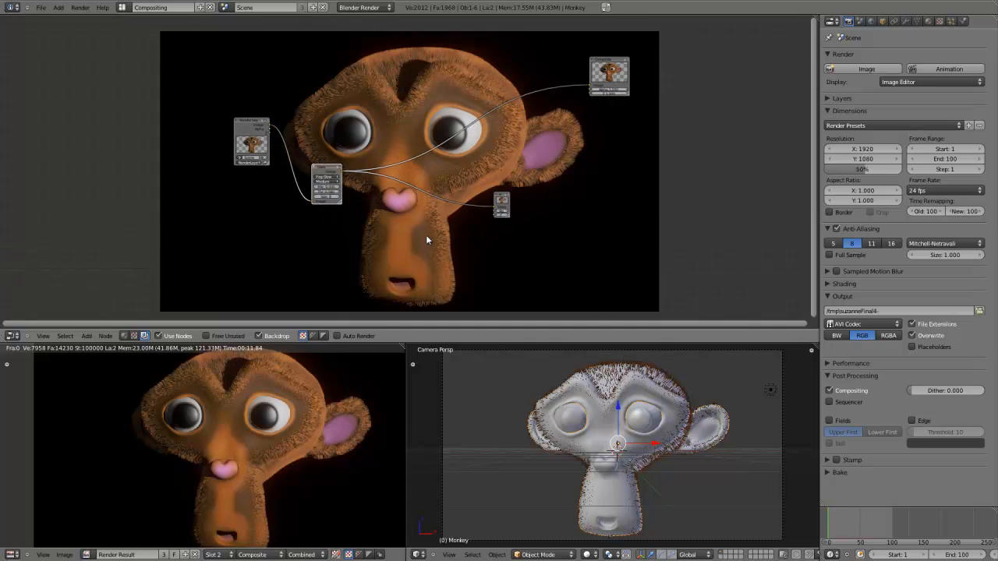
key(ctrl+Up)
middle_drag(470, 311, 423, 250)
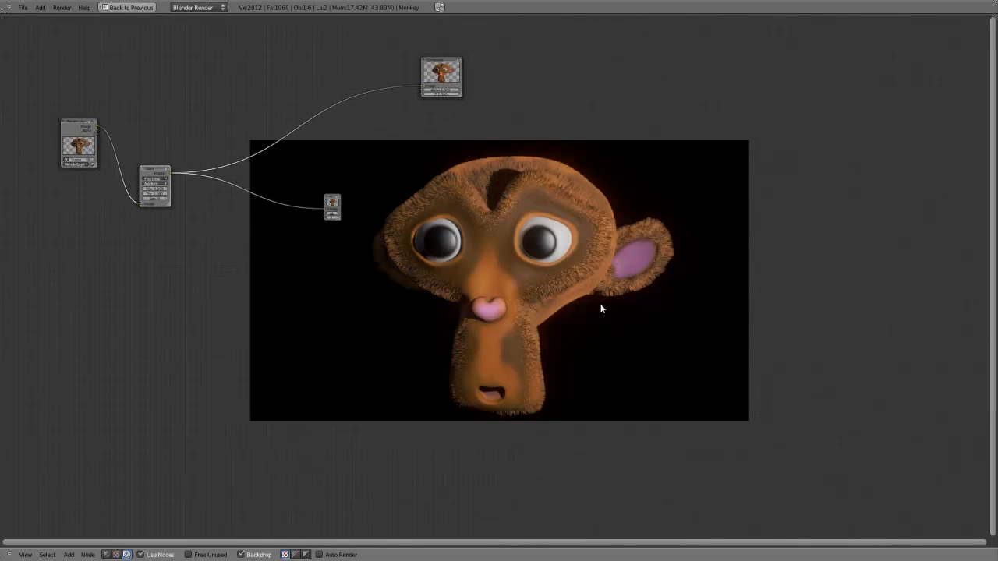
key(ctrl+Up)
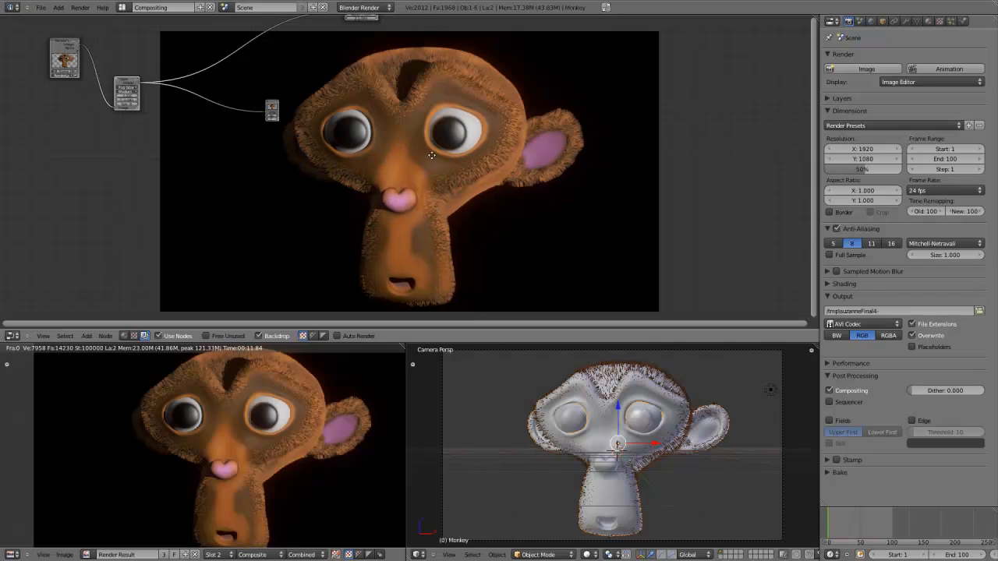
middle_drag(432, 155, 670, 246)
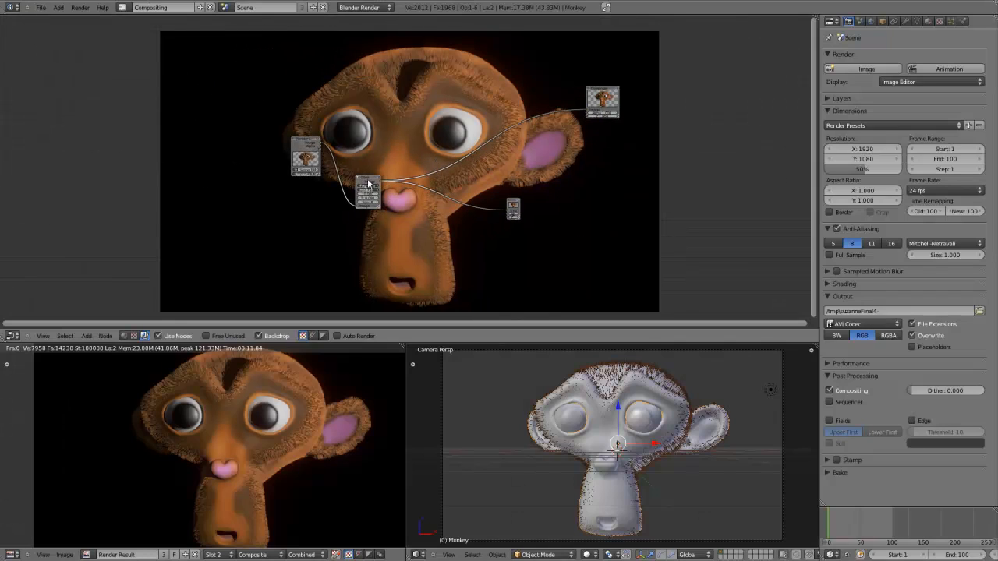
drag(368, 183, 413, 179)
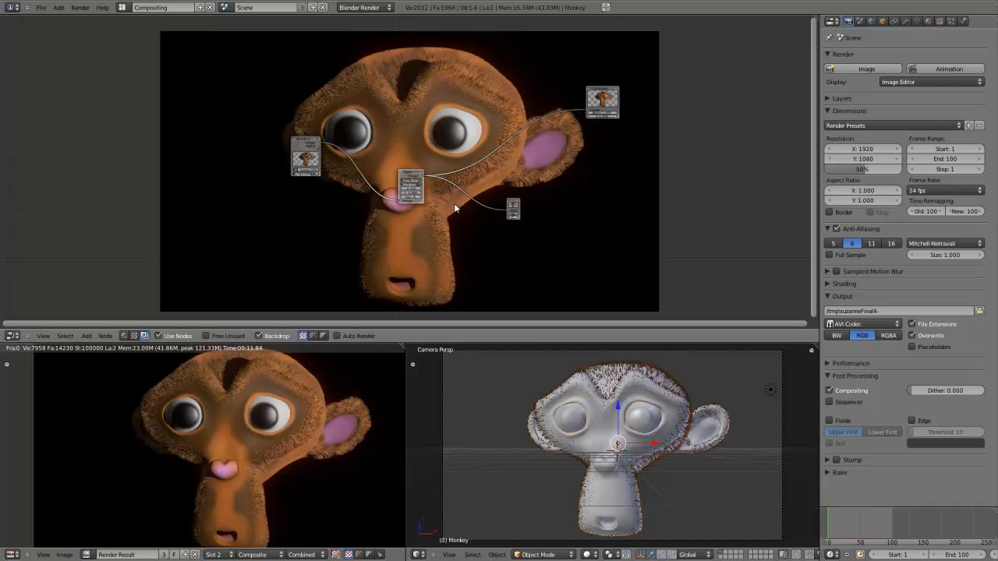
scroll(443, 212, down, 8)
scroll(430, 198, up, 8)
middle_drag(423, 195, 387, 249)
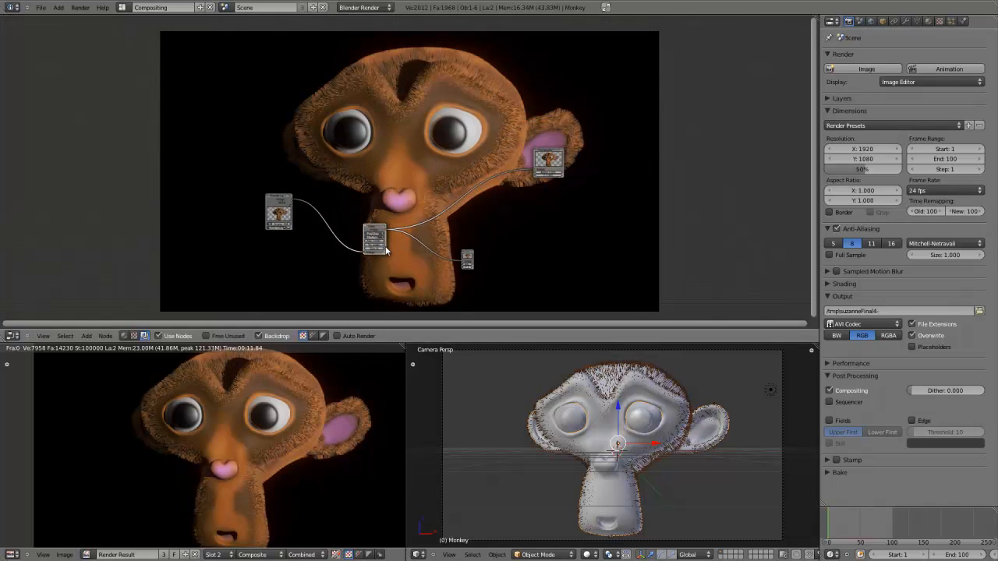